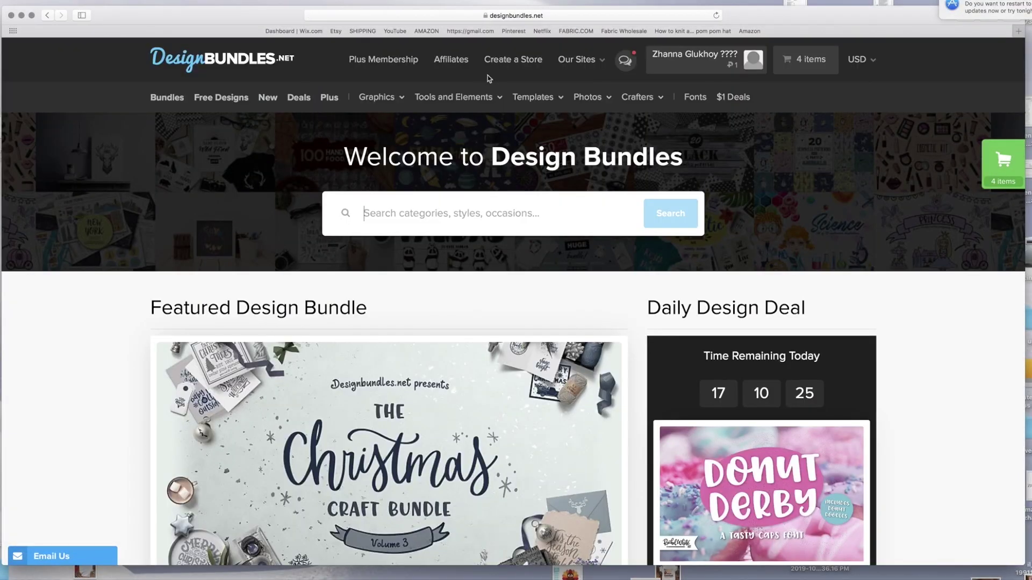
pyautogui.moveTo(483, 87)
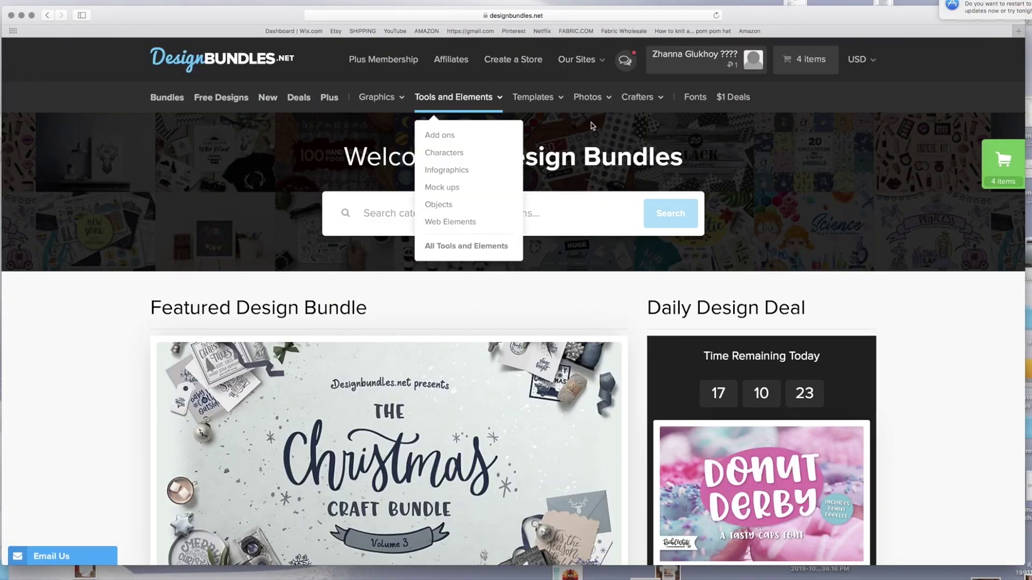
pyautogui.scroll(-8, 615, 297)
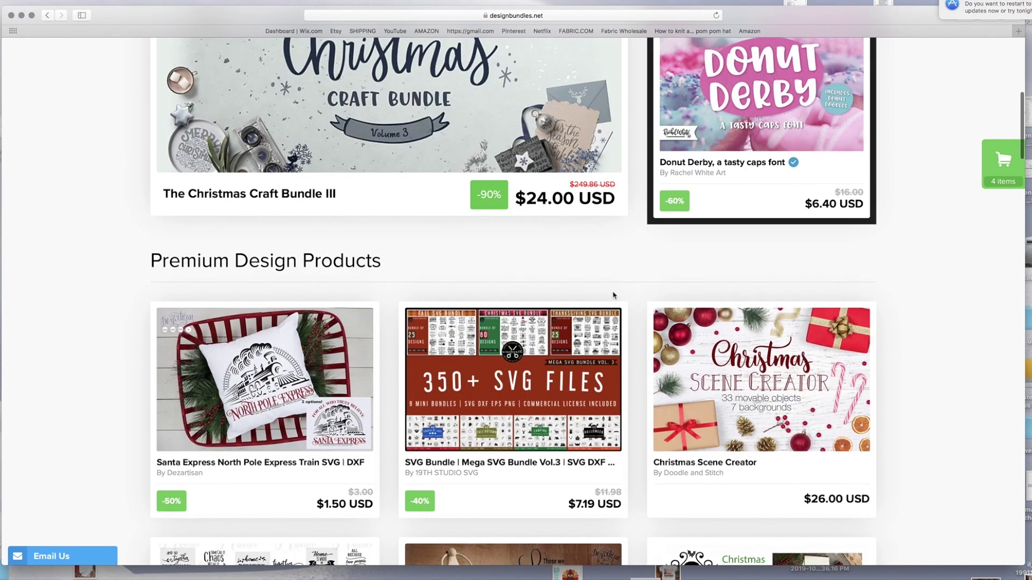
pyautogui.scroll(-5, 613, 294)
pyautogui.moveTo(544, 315)
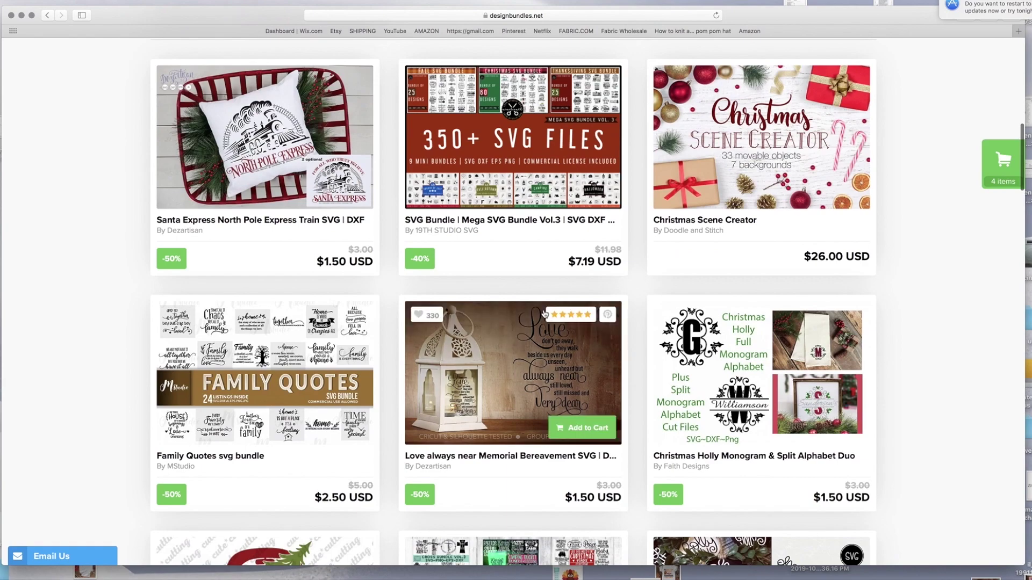
pyautogui.scroll(-5, 545, 314)
pyautogui.scroll(-8, 390, 232)
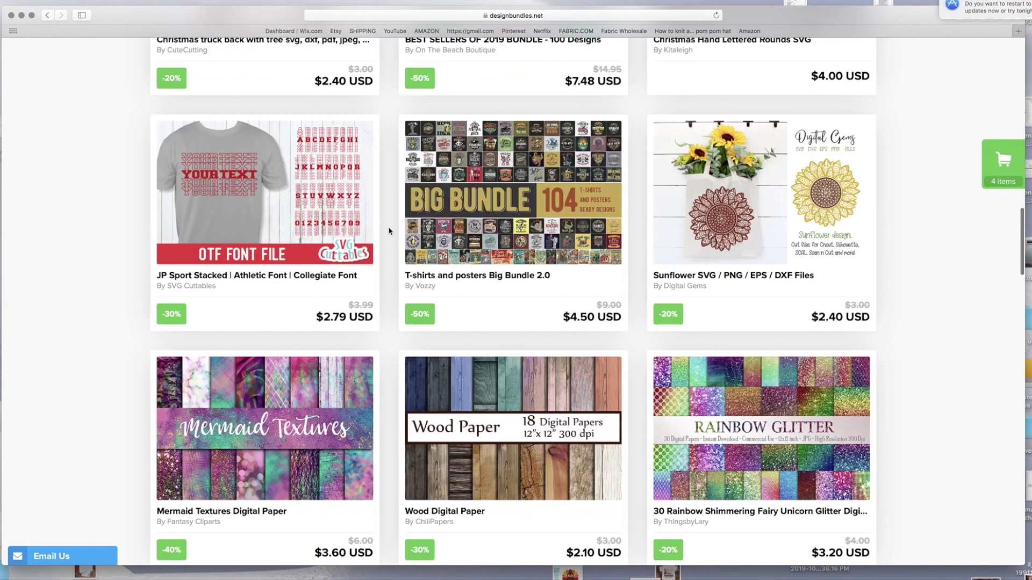
pyautogui.scroll(-7, 593, 342)
pyautogui.scroll(20, 592, 343)
pyautogui.press('super+plus')
pyautogui.press('super+plus')
pyautogui.press('super+plus')
pyautogui.press('super+plus')
pyautogui.press('super+plus')
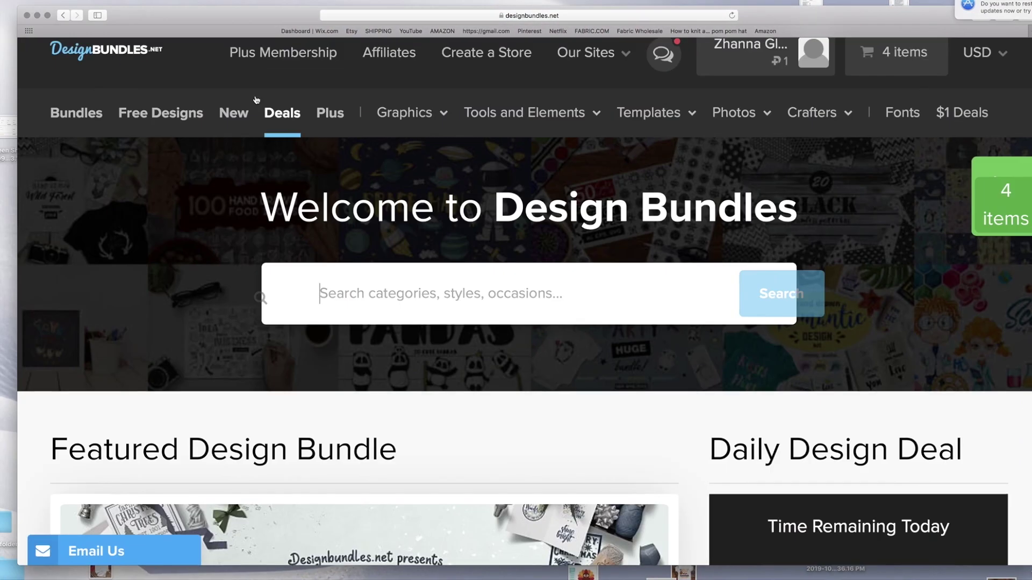
pyautogui.press('super+plus')
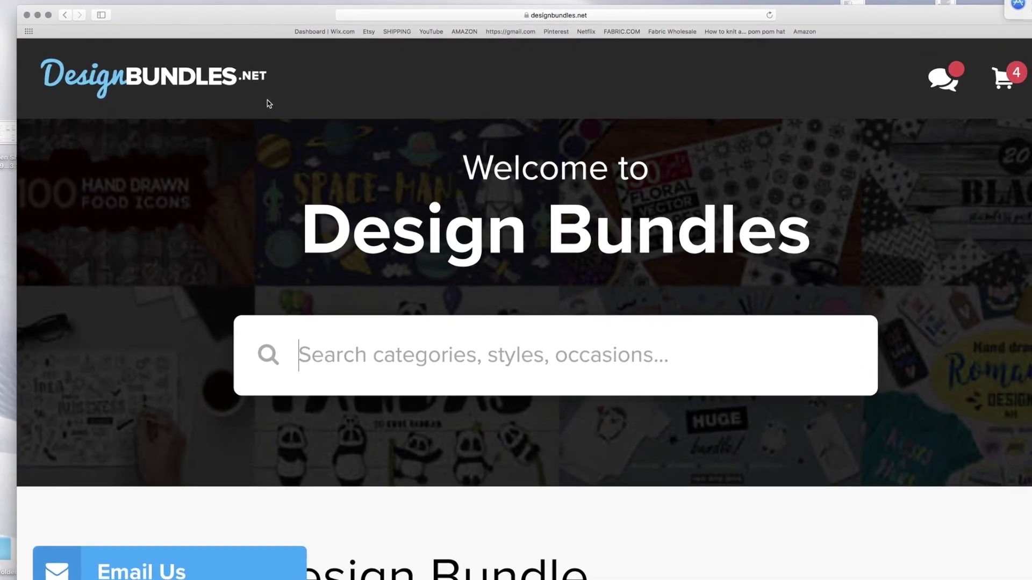
pyautogui.press('super+minus')
pyautogui.press('super+minus')
pyautogui.press('super+minus')
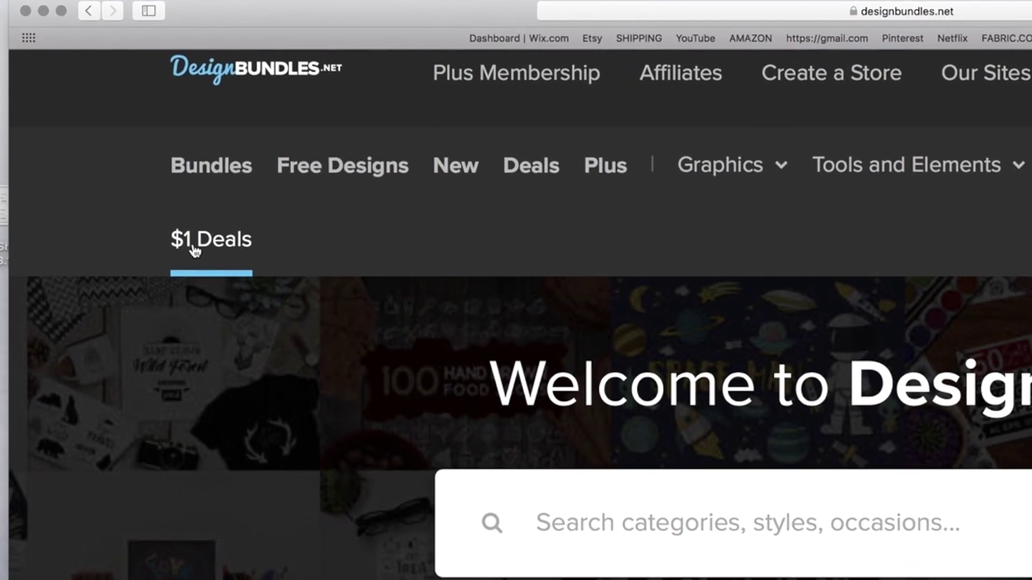
# Step: Open Free Designs, zoom the page out, and browse free downloads like Bad Hair Day and MOON SVG
pyautogui.click(314, 172)
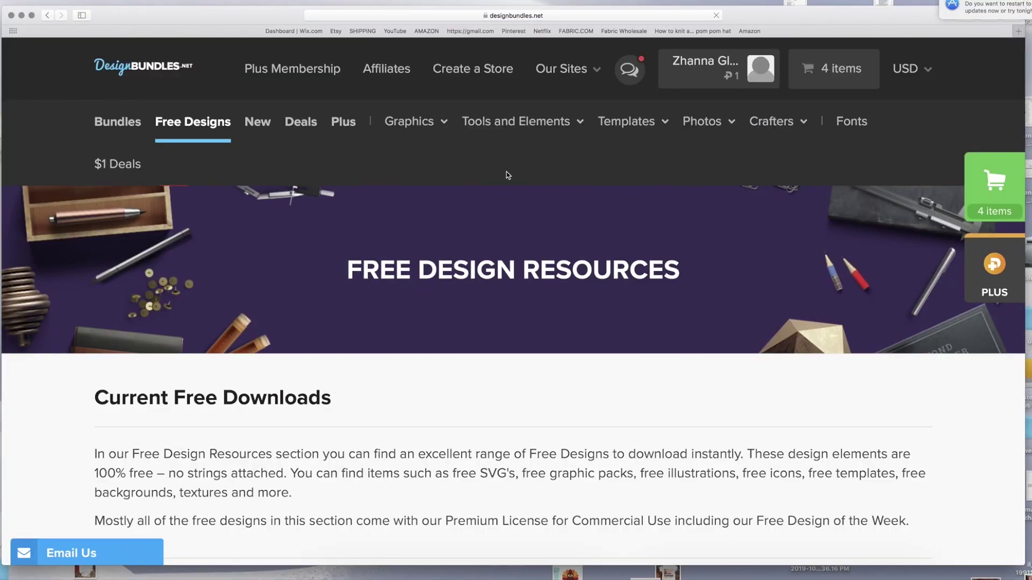
pyautogui.scroll(-2, 507, 172)
pyautogui.press('super+minus')
pyautogui.press('super+minus')
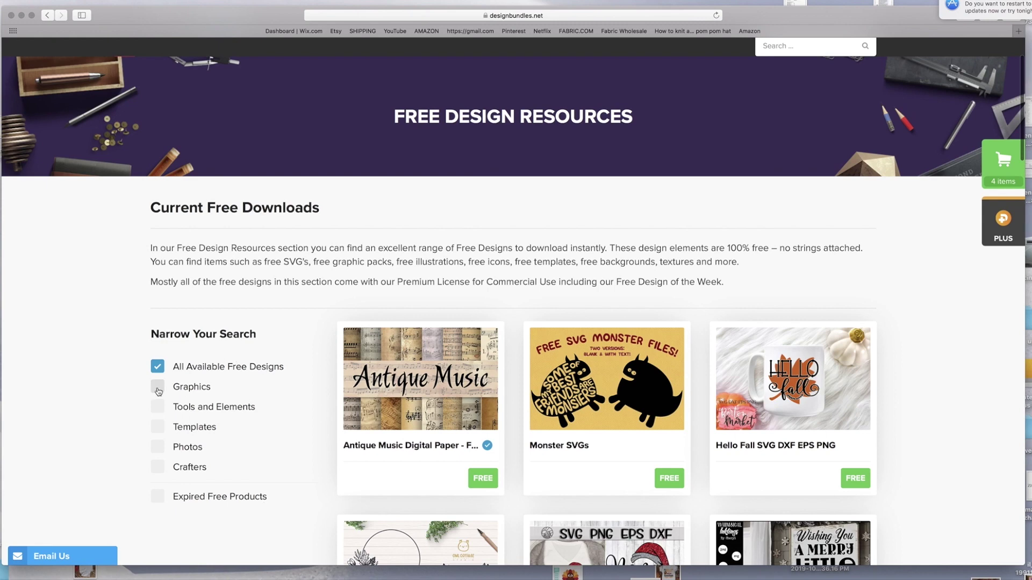
pyautogui.scroll(-5, 157, 473)
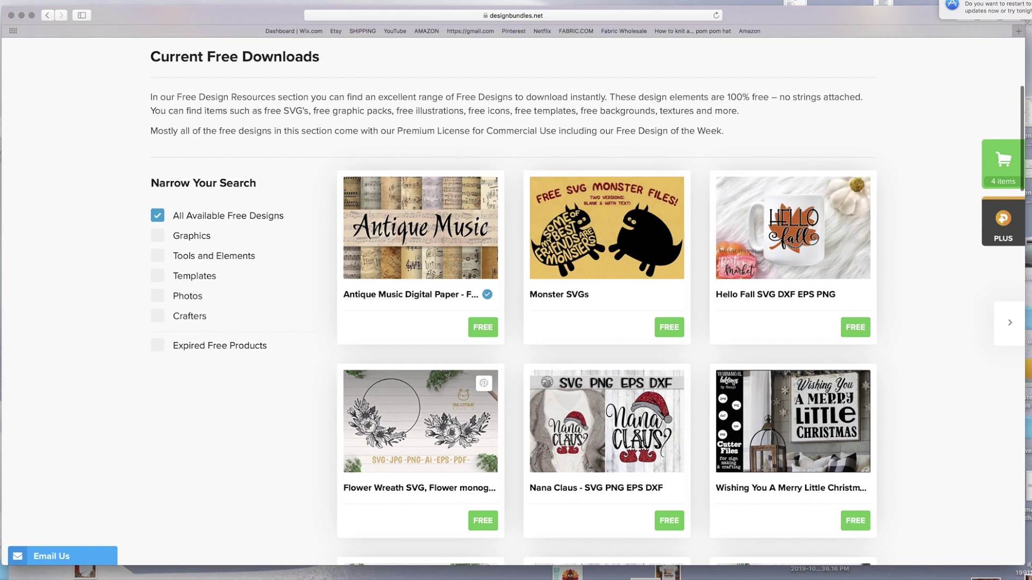
pyautogui.scroll(-7, 419, 419)
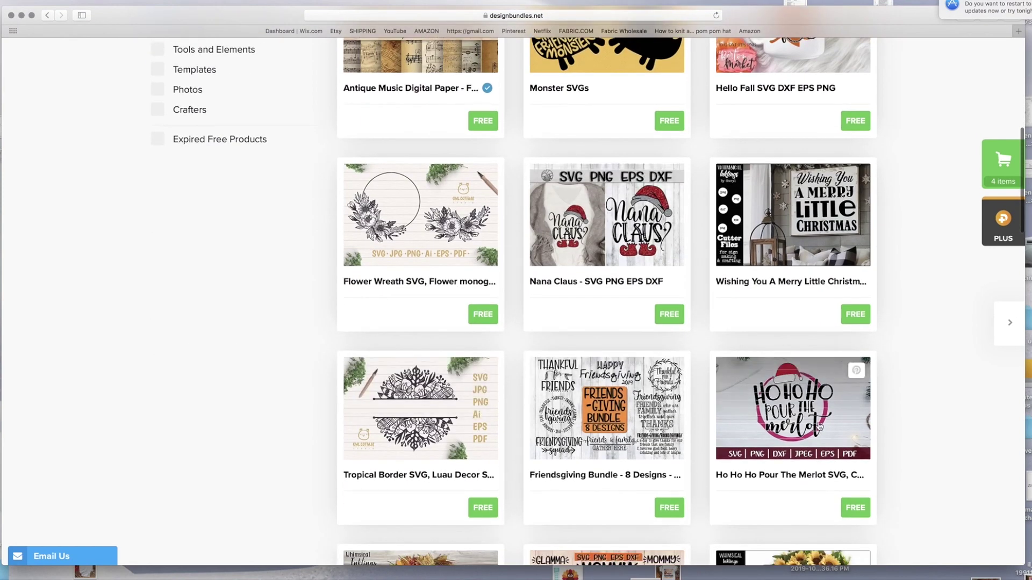
pyautogui.scroll(-7, 820, 428)
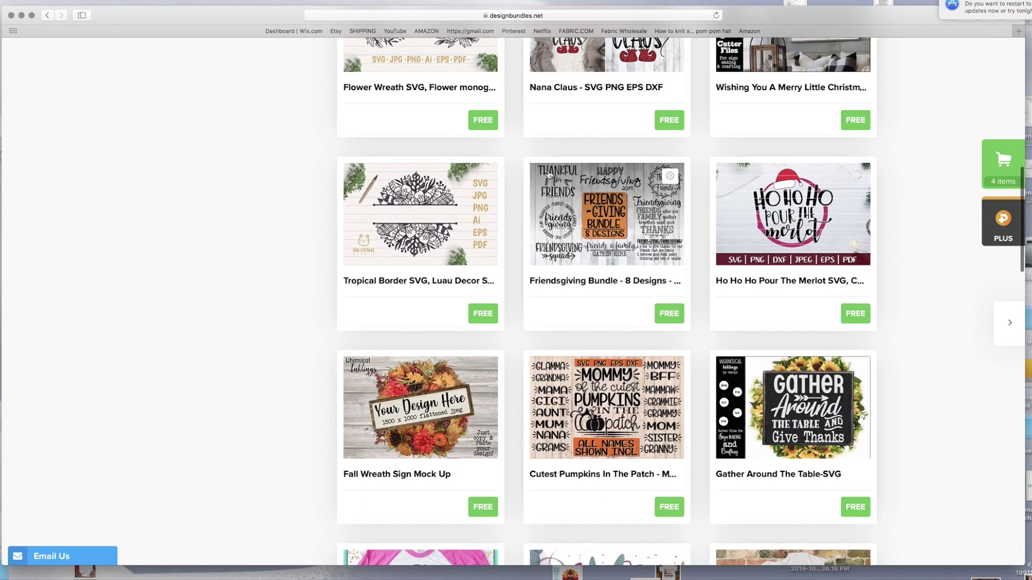
pyautogui.scroll(-10, 645, 284)
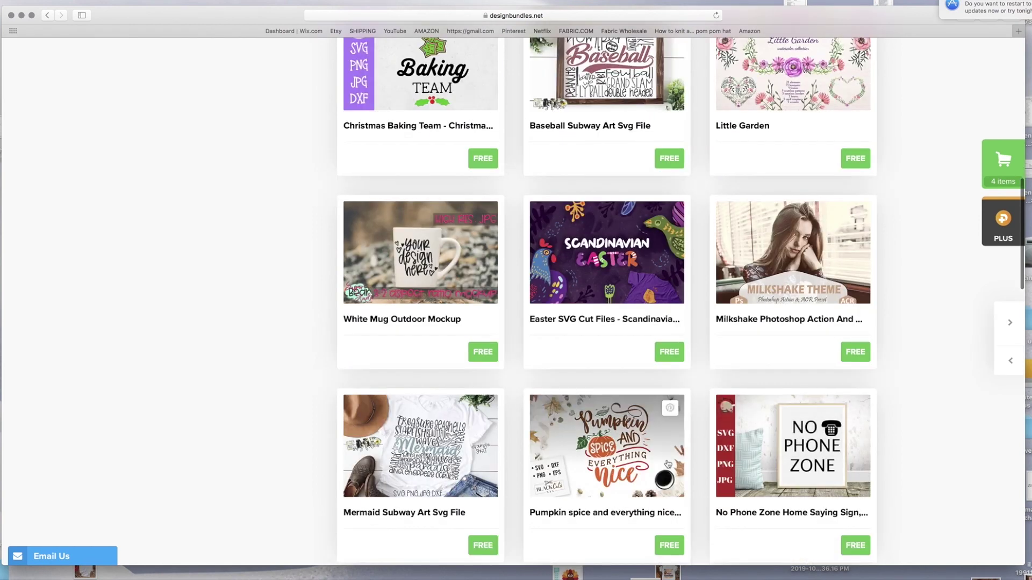
pyautogui.scroll(-4, 597, 486)
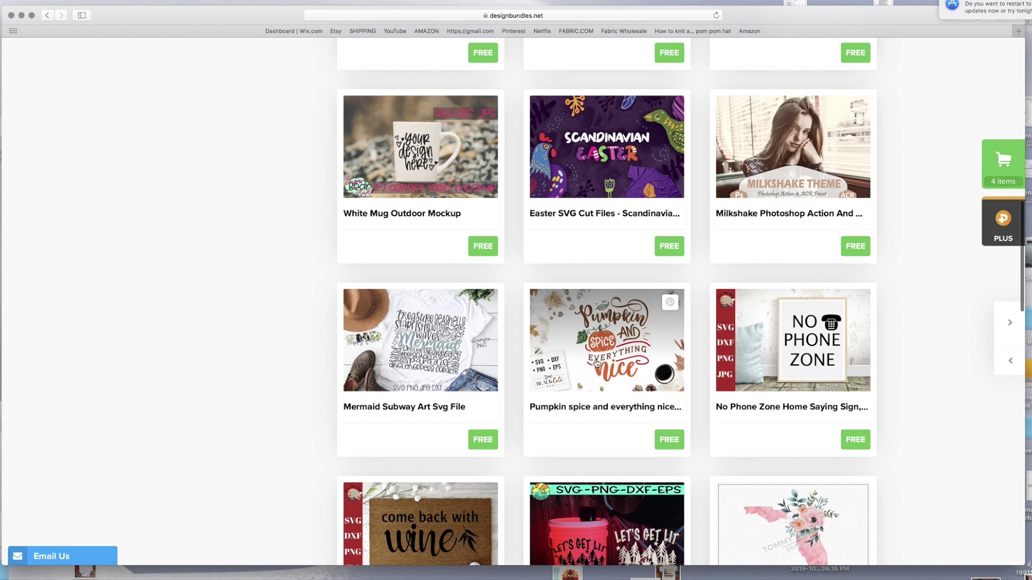
pyautogui.scroll(20, 584, 343)
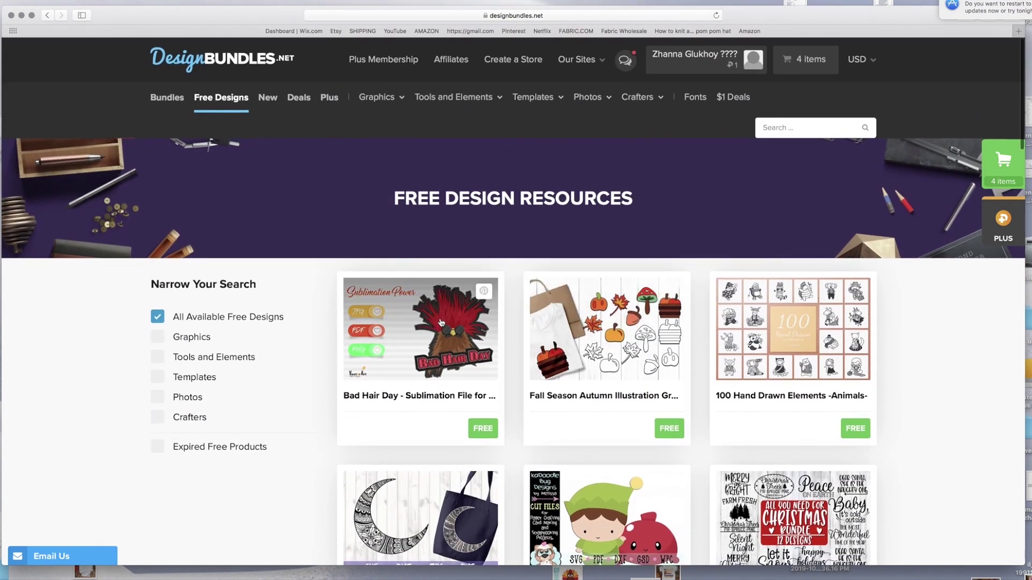
pyautogui.scroll(-1, 753, 148)
pyautogui.scroll(1, 673, 137)
pyautogui.moveTo(708, 67)
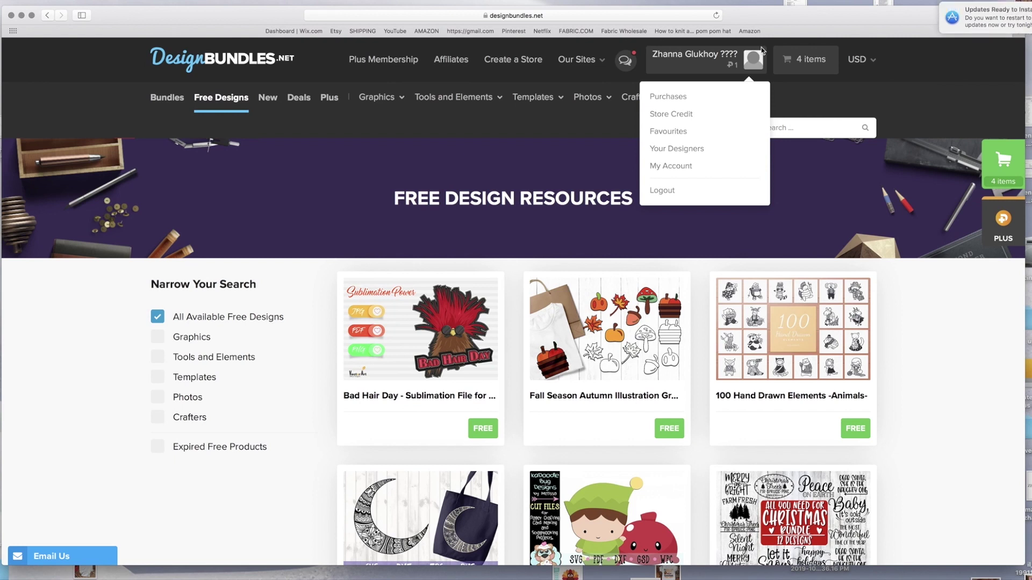
pyautogui.moveTo(429, 127)
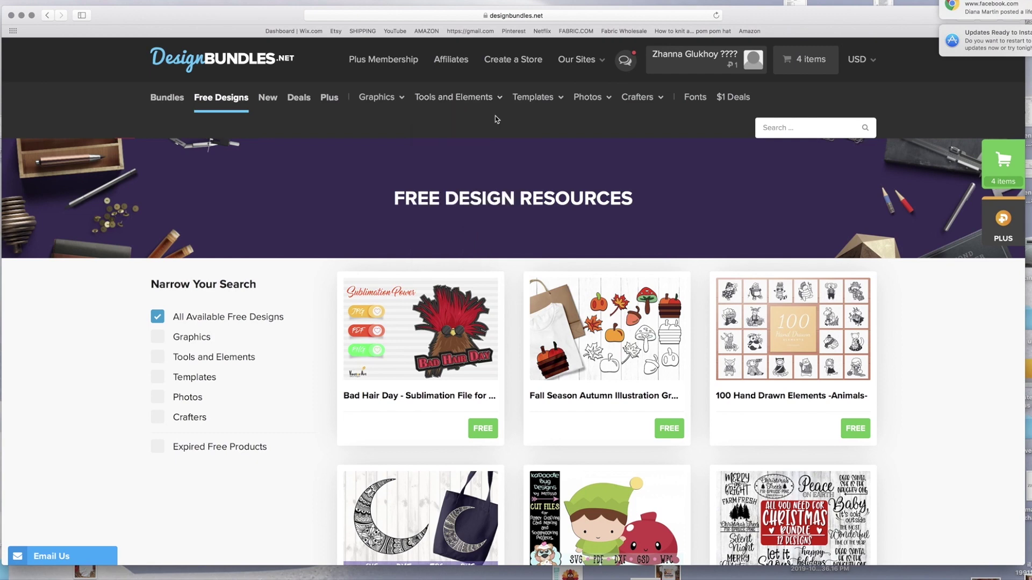
pyautogui.scroll(-2, 637, 336)
pyautogui.scroll(-5, 637, 336)
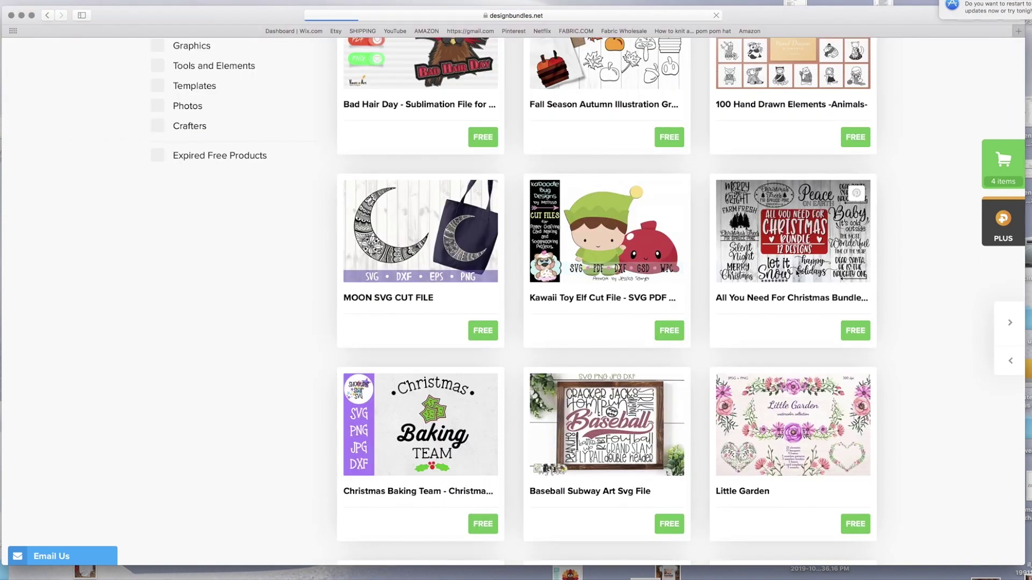
# Step: Open the All You Need For Christmas Bundle page and download it free
pyautogui.click(797, 271)
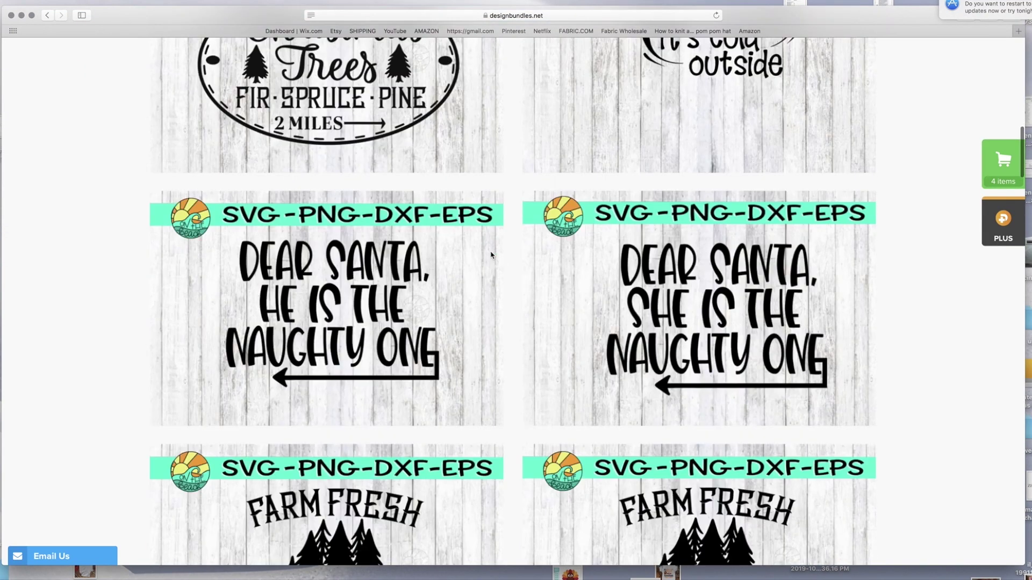
pyautogui.scroll(-5, 490, 255)
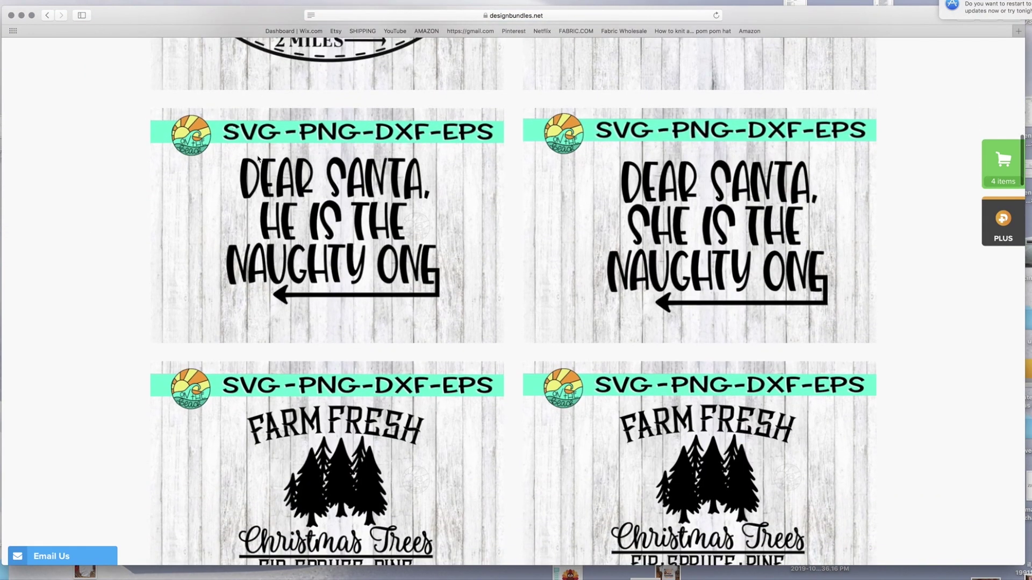
pyautogui.scroll(-1, 376, 143)
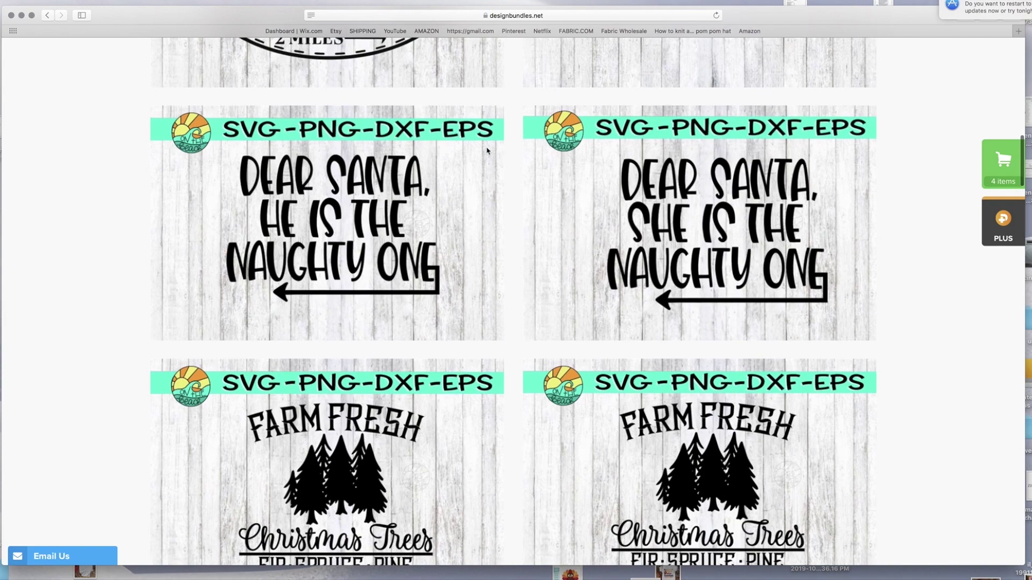
pyautogui.scroll(-10, 489, 161)
pyautogui.scroll(20, 491, 178)
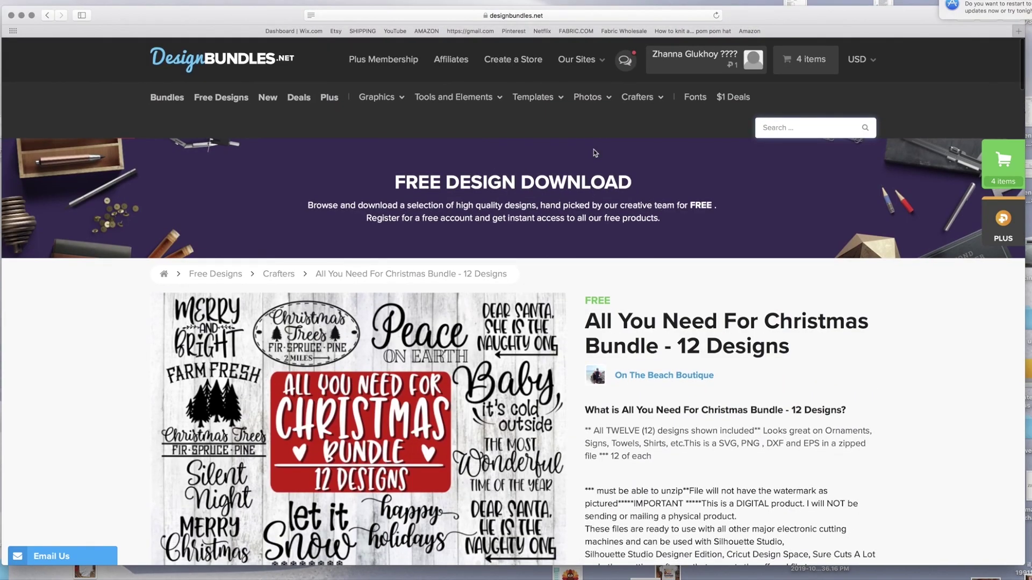
pyautogui.scroll(-6, 751, 321)
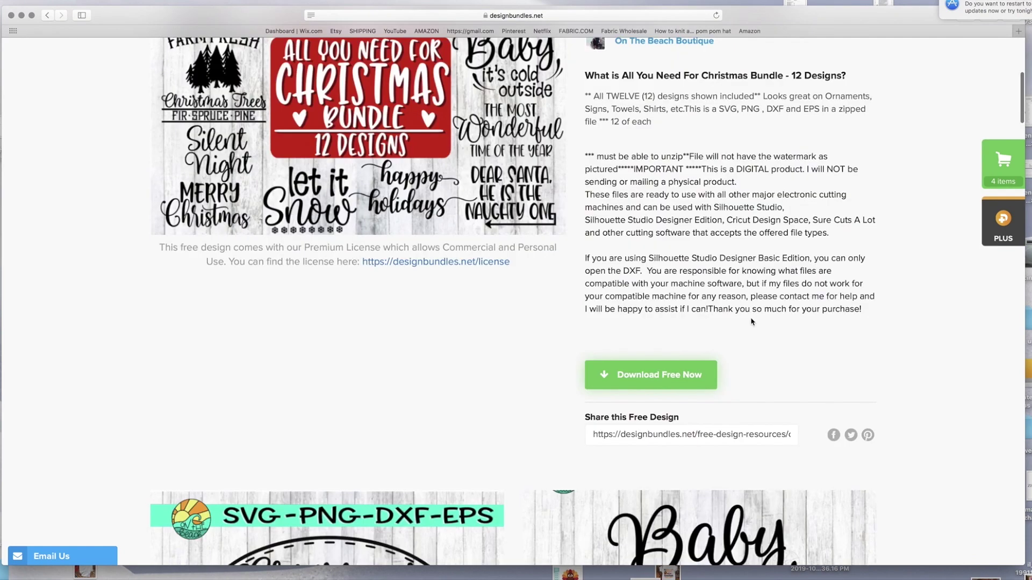
pyautogui.click(684, 378)
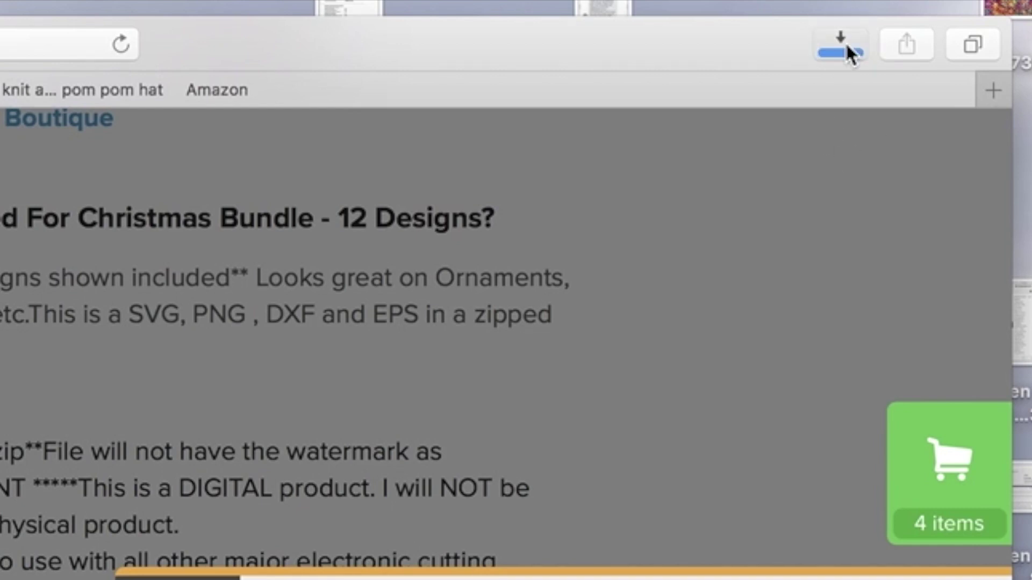
# Step: Reveal the unzipped bundle folder in Finder and bring up Cricut's image upload options
pyautogui.click(846, 47)
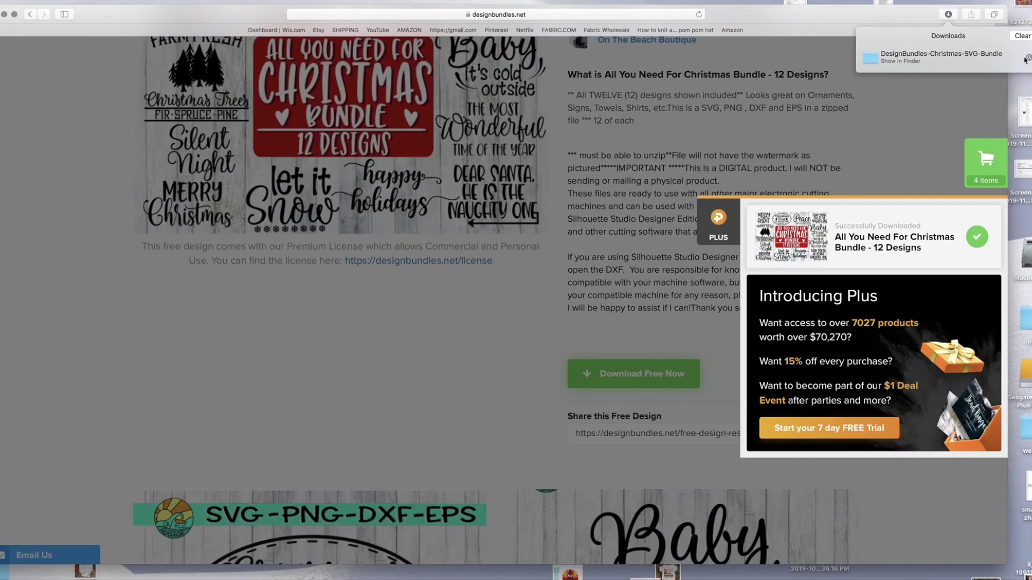
pyautogui.click(1026, 57)
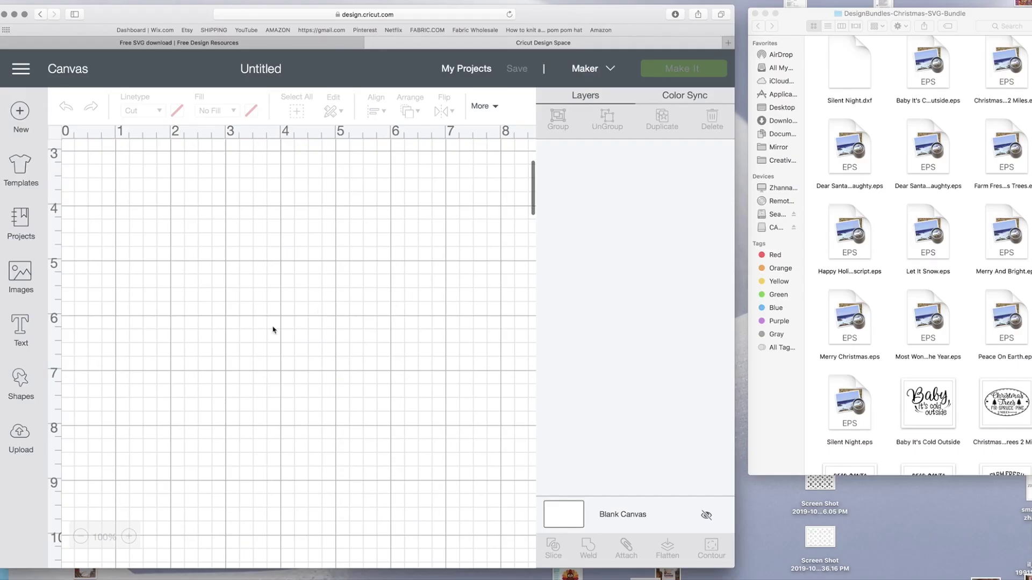
pyautogui.click(20, 438)
# Step: Start a new image upload and drop the Merry Christmas design file into Cricut
pyautogui.click(218, 306)
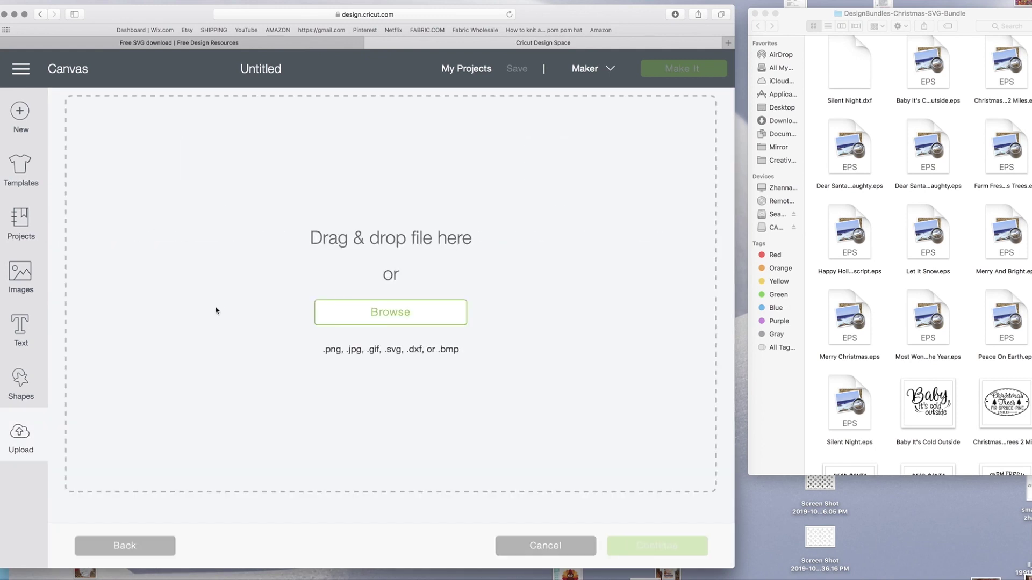
pyautogui.scroll(-5, 962, 319)
pyautogui.click(958, 321)
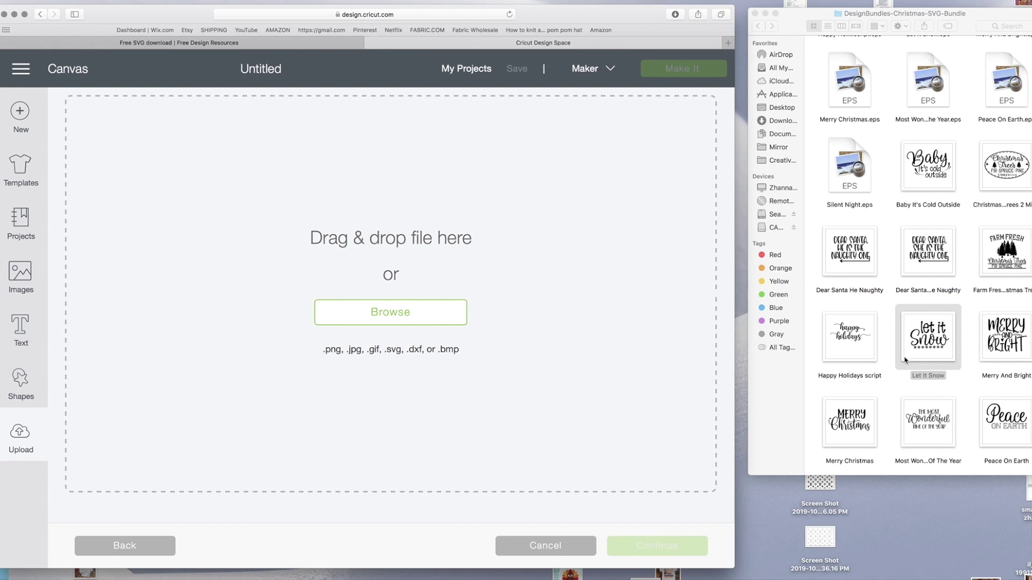
pyautogui.moveTo(853, 428); pyautogui.dragTo(444, 362)
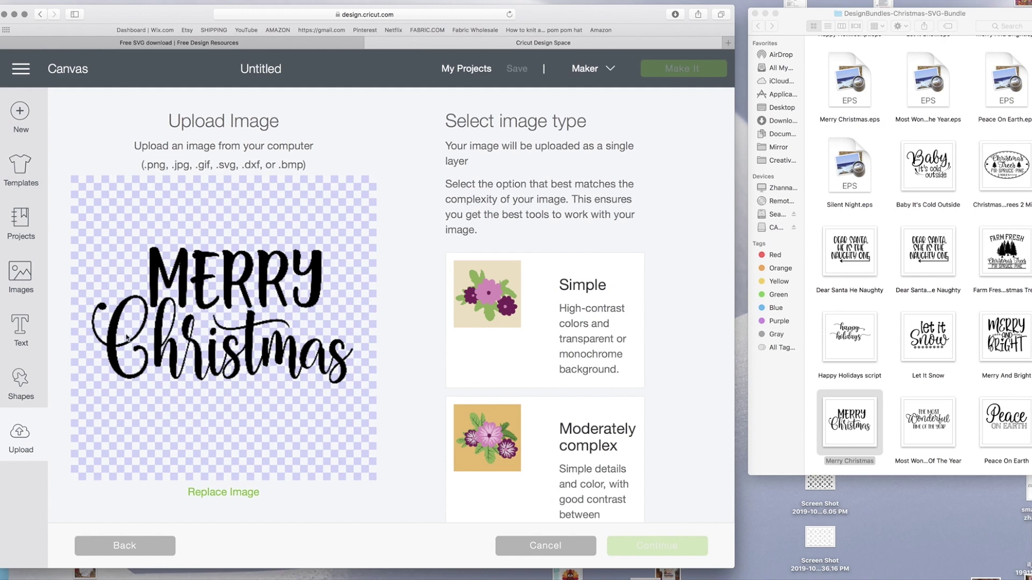
pyautogui.scroll(-5, 600, 322)
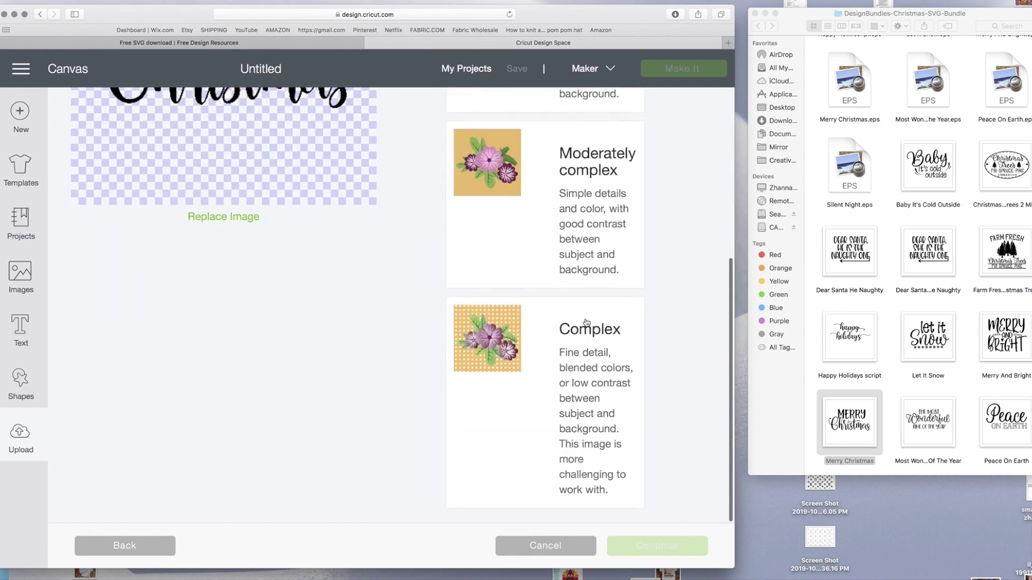
# Step: Choose the Complex image type, preview the cut, and save it as Merry Christmas
pyautogui.click(511, 327)
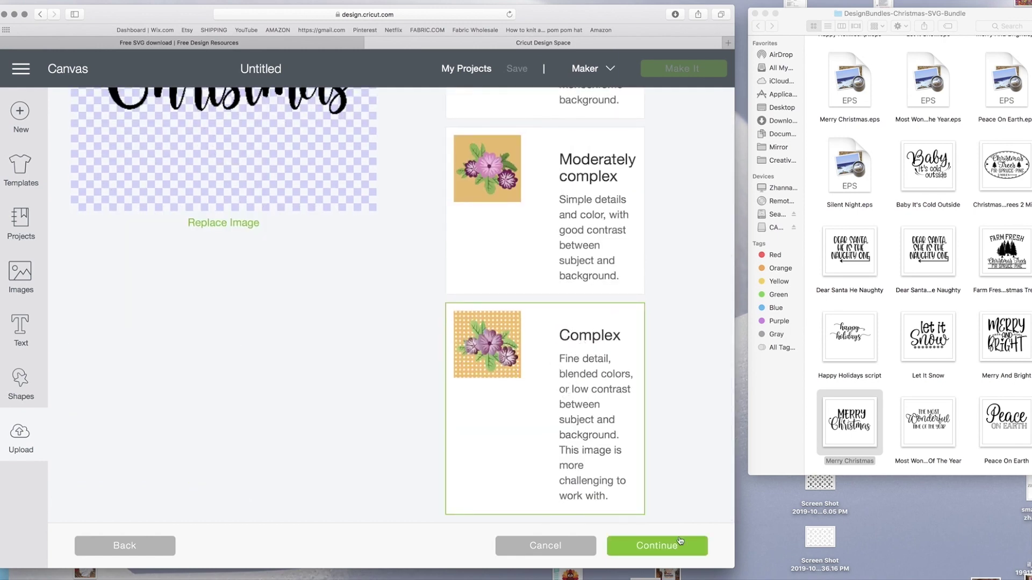
pyautogui.click(671, 555)
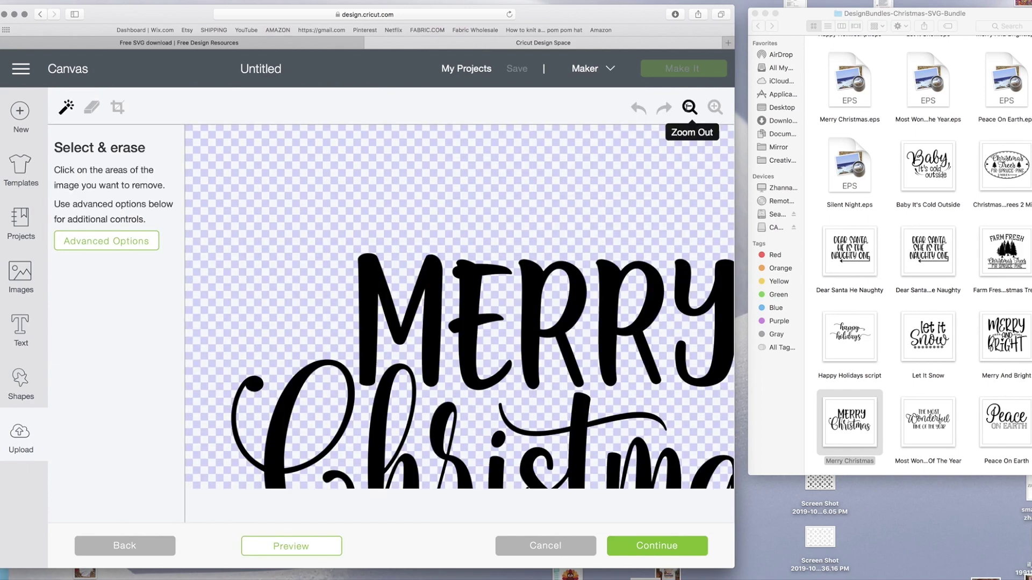
pyautogui.click(310, 552)
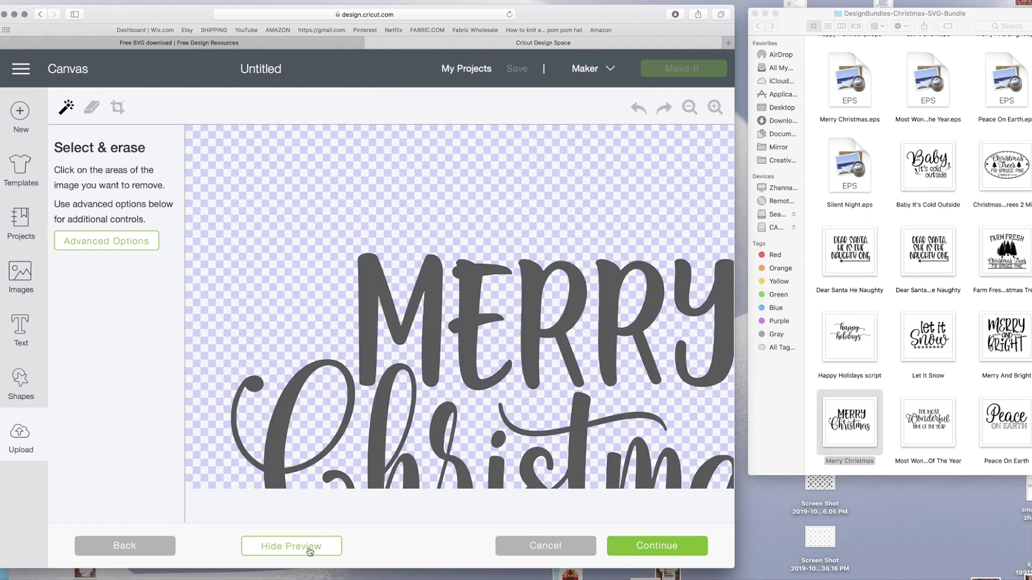
pyautogui.click(657, 546)
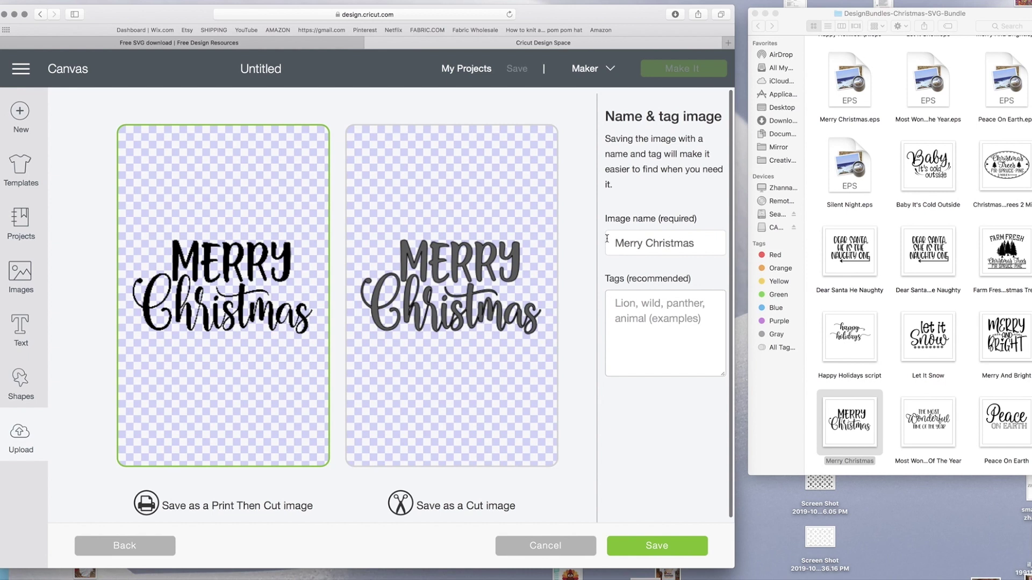
pyautogui.click(645, 551)
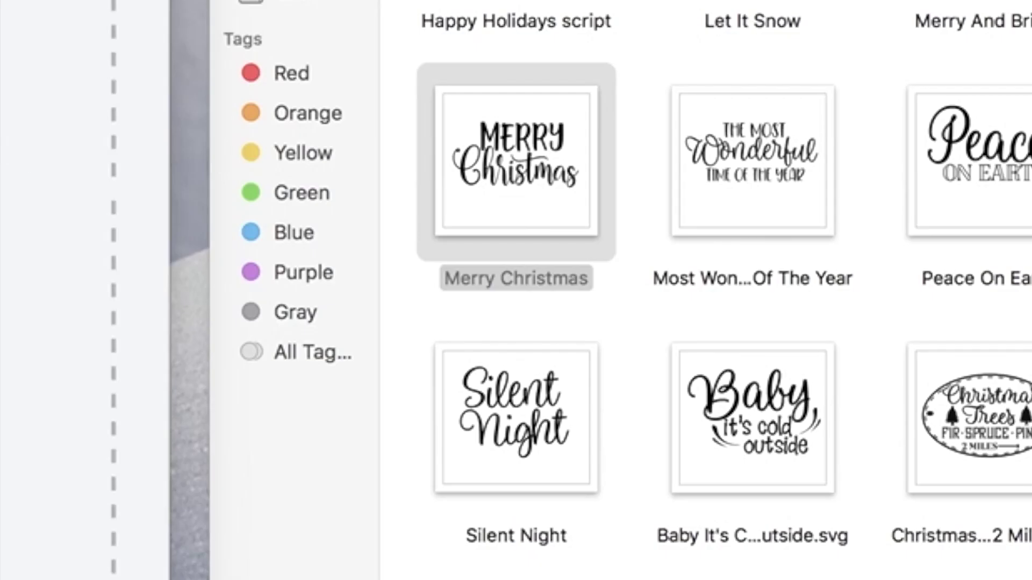
# Step: Drag Merry Christmas.svg into the upload area, save it, and position it on the canvas
pyautogui.scroll(-2, 882, 344)
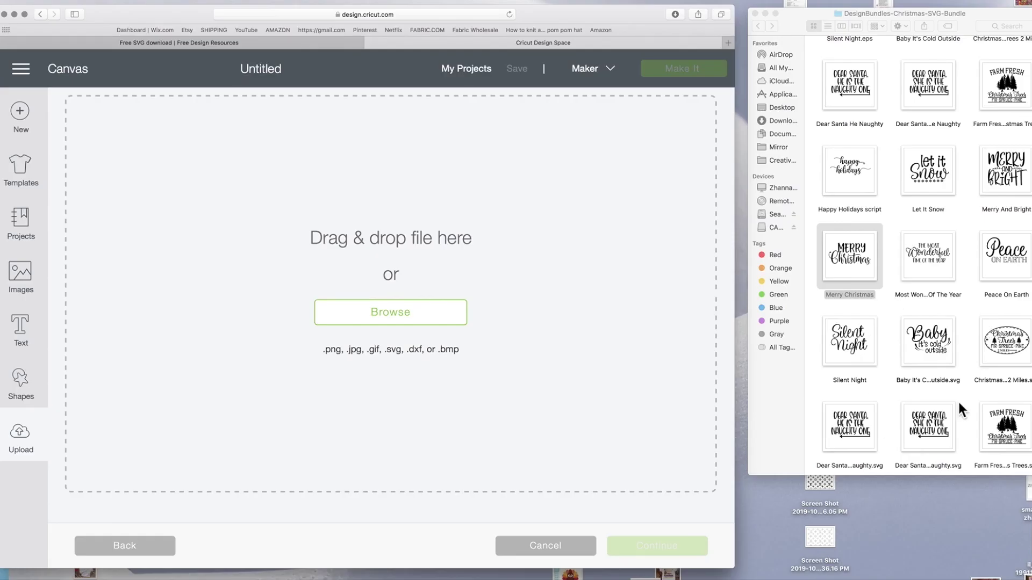
pyautogui.scroll(-4, 904, 339)
pyautogui.click(857, 385)
pyautogui.moveTo(857, 385); pyautogui.dragTo(420, 306)
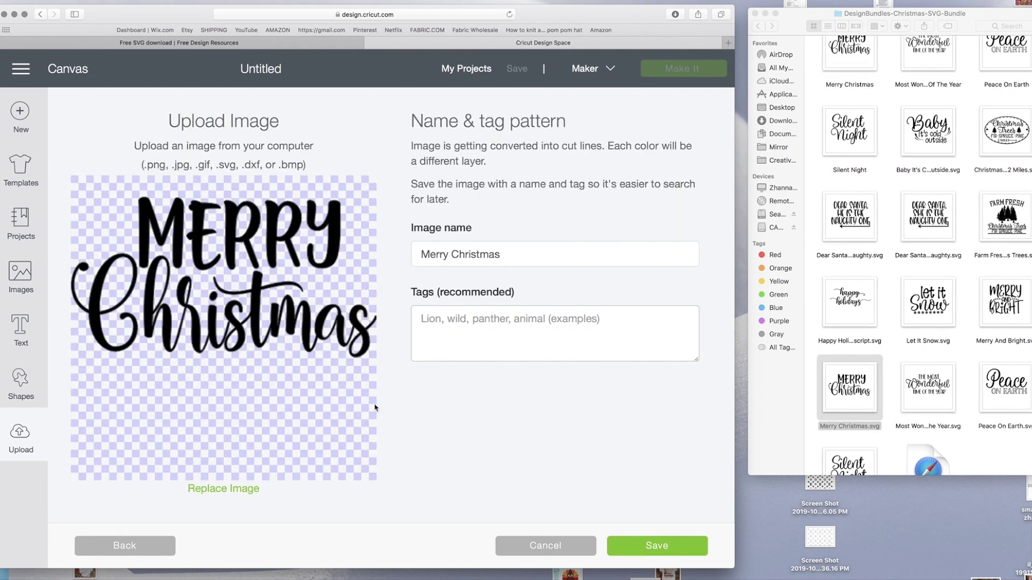
pyautogui.click(667, 556)
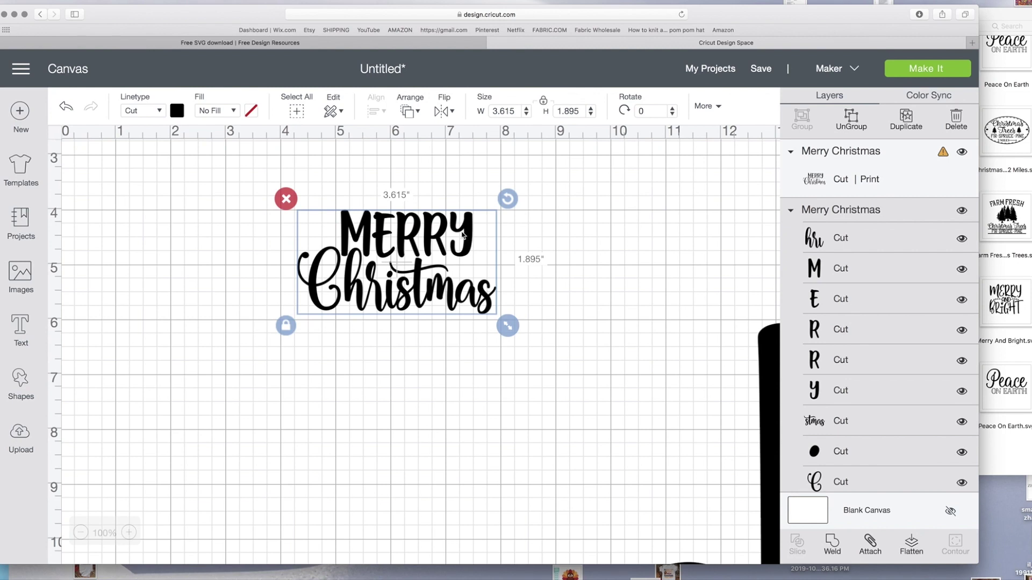
pyautogui.moveTo(464, 235); pyautogui.dragTo(410, 224)
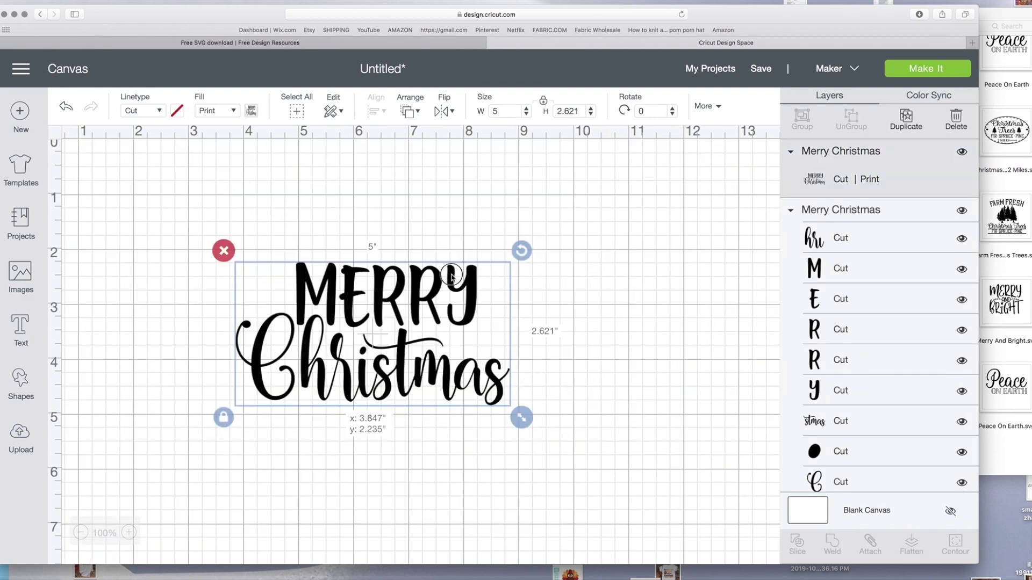
# Step: Move the printable Merry Christmas top right and enlarge the cut version to 8.486 in wide
pyautogui.moveTo(450, 263); pyautogui.dragTo(460, 234)
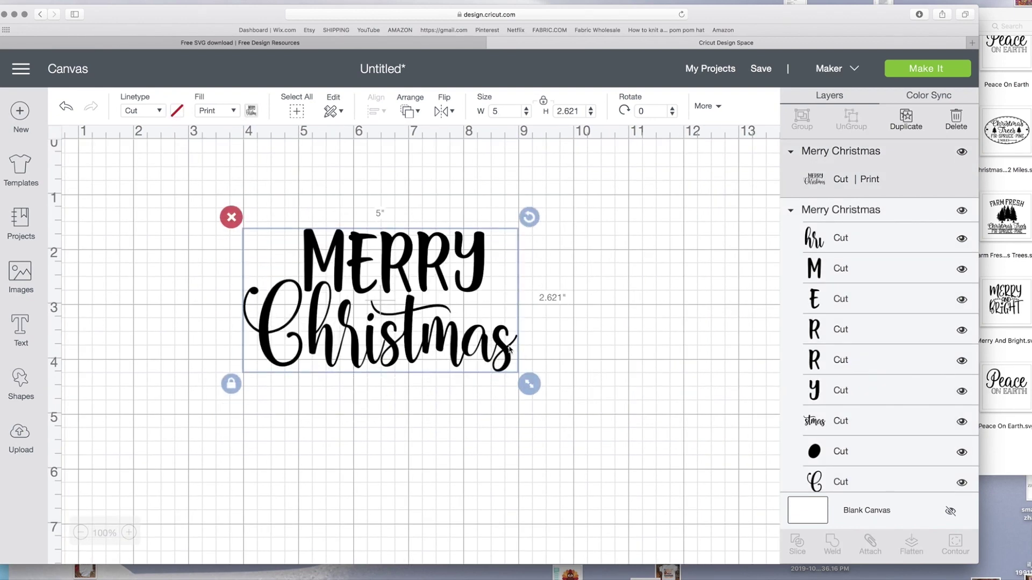
pyautogui.moveTo(433, 276); pyautogui.dragTo(424, 250)
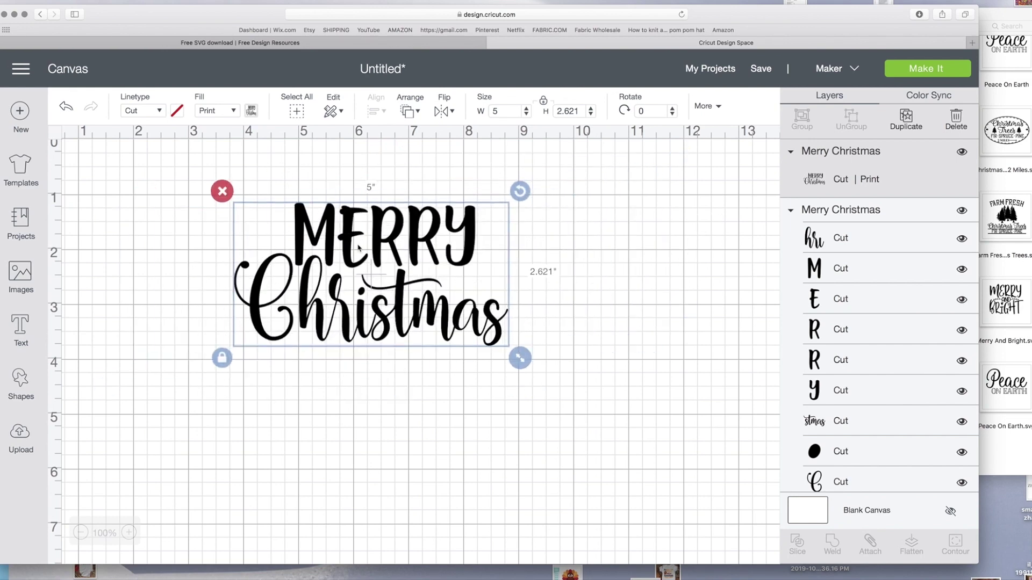
pyautogui.moveTo(519, 357); pyautogui.dragTo(711, 458)
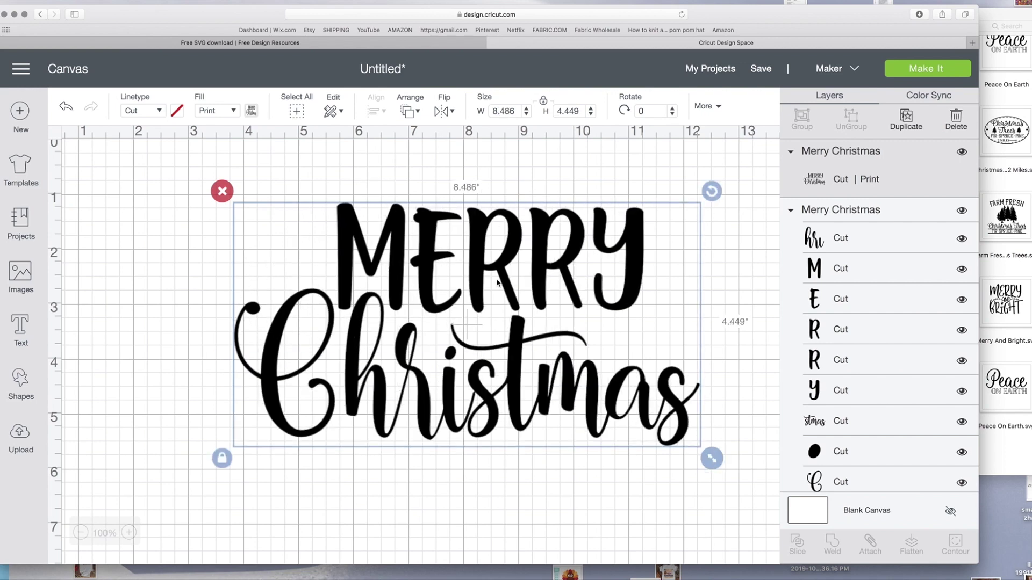
pyautogui.moveTo(536, 275); pyautogui.dragTo(437, 248)
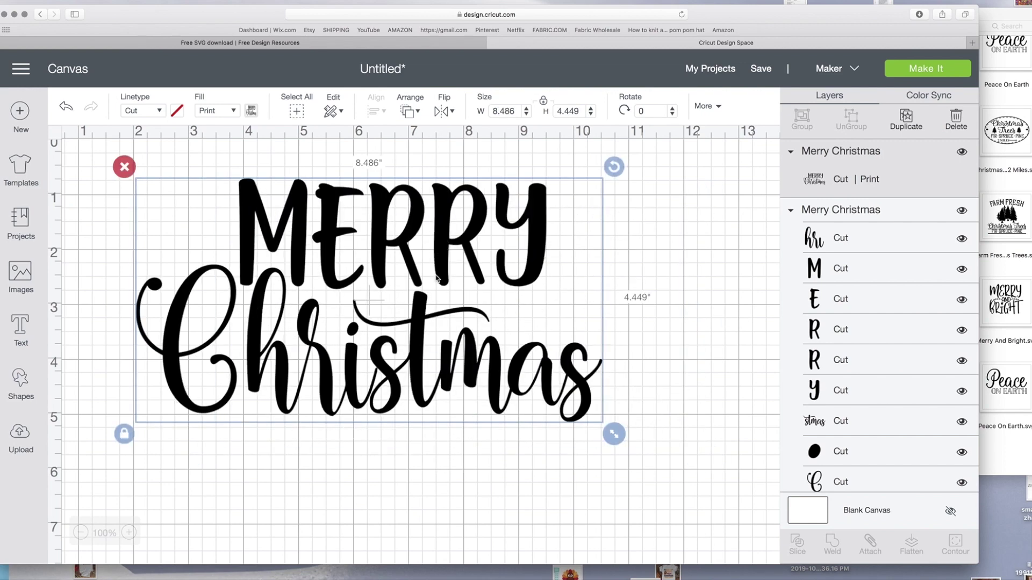
pyautogui.scroll(-2, 437, 279)
pyautogui.moveTo(613, 385); pyautogui.dragTo(594, 199)
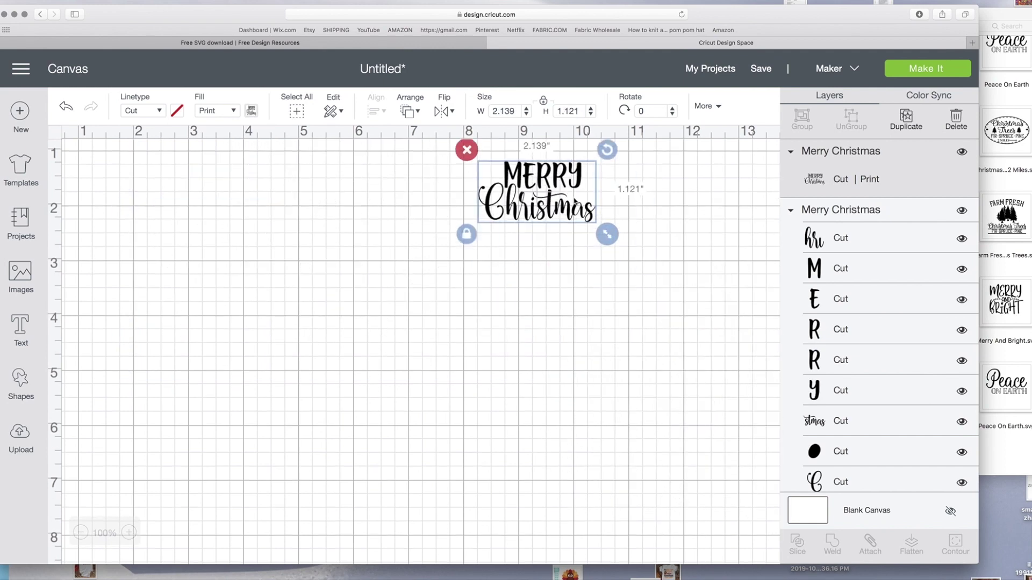
pyautogui.scroll(-19, 530, 415)
pyautogui.scroll(15, 391, 323)
pyautogui.moveTo(384, 282); pyautogui.dragTo(389, 306)
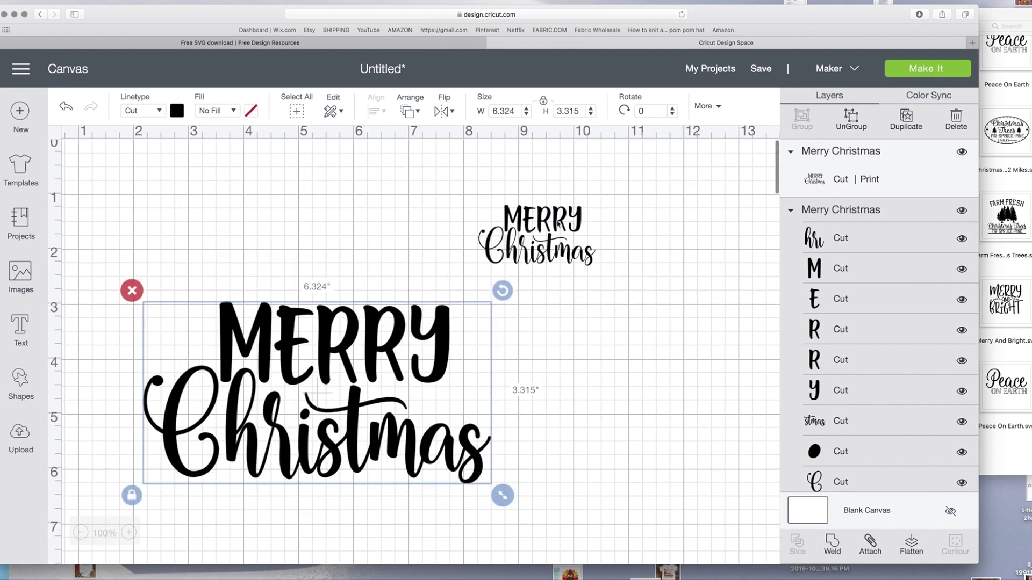
pyautogui.moveTo(537, 231); pyautogui.dragTo(697, 162)
# Step: Hide both R letters and the E of the cut design, then select the remaining letters
pyautogui.scroll(-3, 557, 310)
pyautogui.click(871, 240)
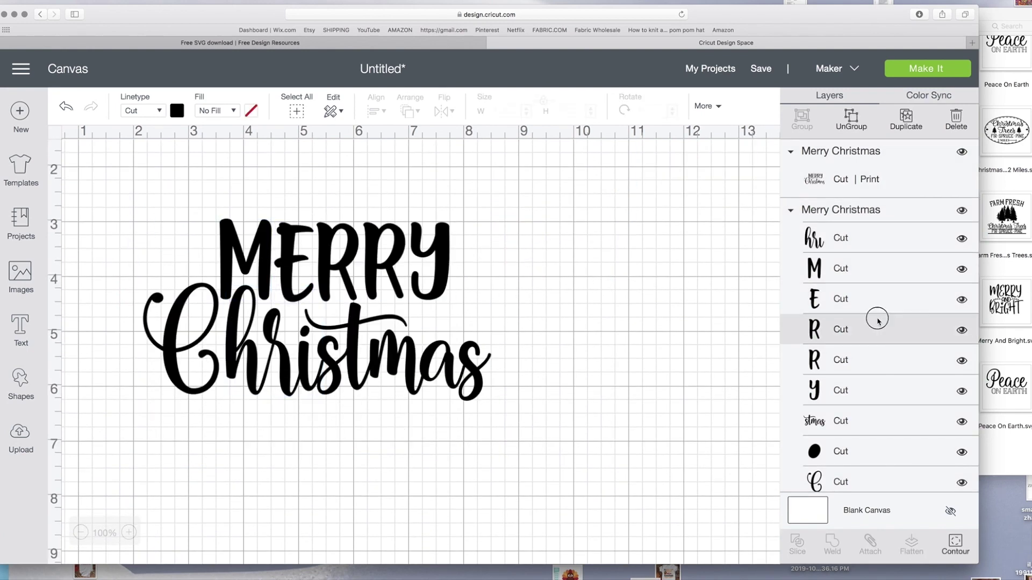
pyautogui.click(962, 361)
pyautogui.click(962, 330)
pyautogui.click(962, 299)
pyautogui.moveTo(148, 166); pyautogui.dragTo(507, 433)
# Step: Upload the Farm Fresh Christmas Trees SVG from the bundle folder and save it
pyautogui.click(20, 437)
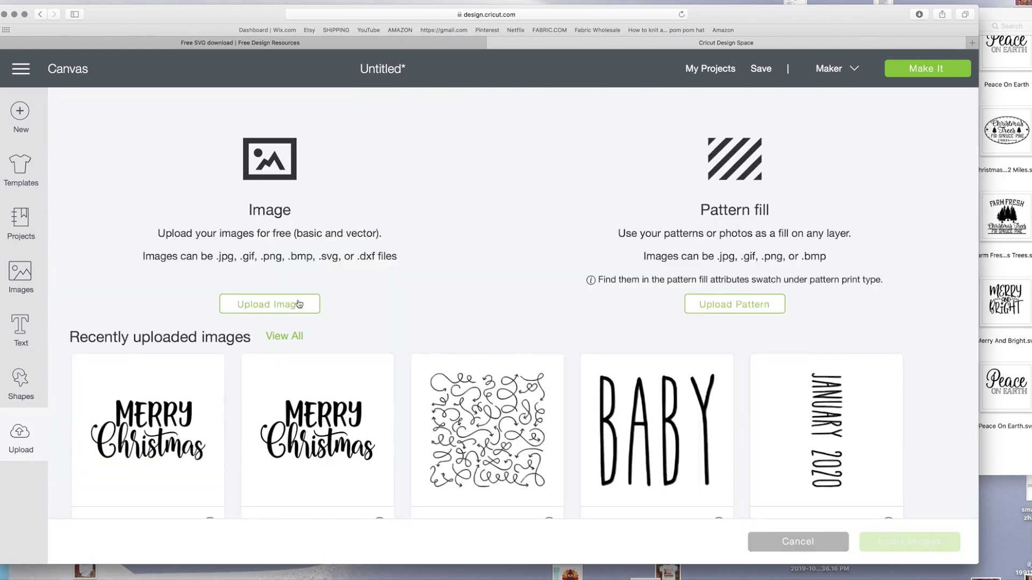
pyautogui.click(270, 310)
pyautogui.click(1017, 266)
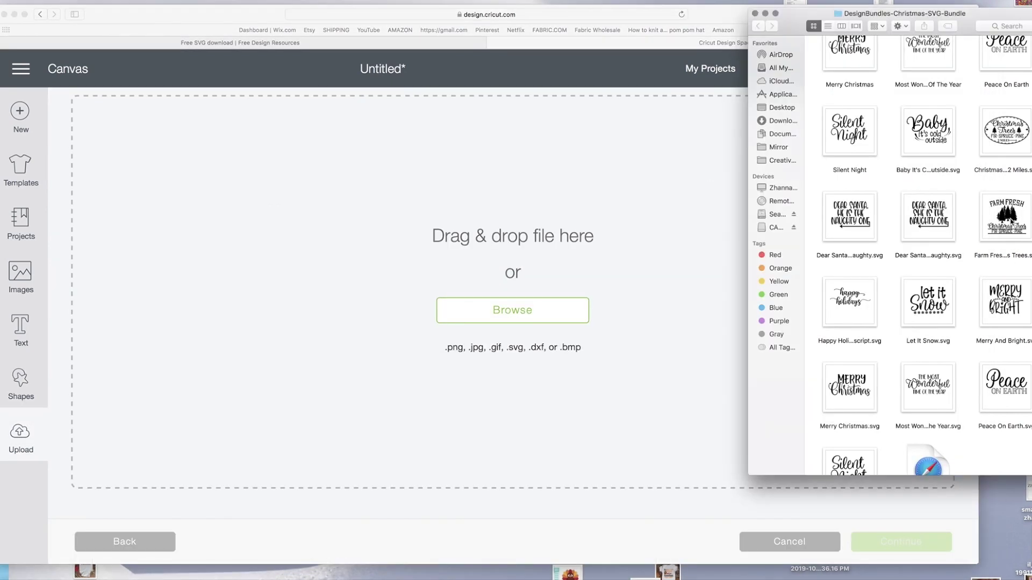
pyautogui.scroll(-2, 1009, 231)
pyautogui.moveTo(1007, 168); pyautogui.dragTo(516, 322)
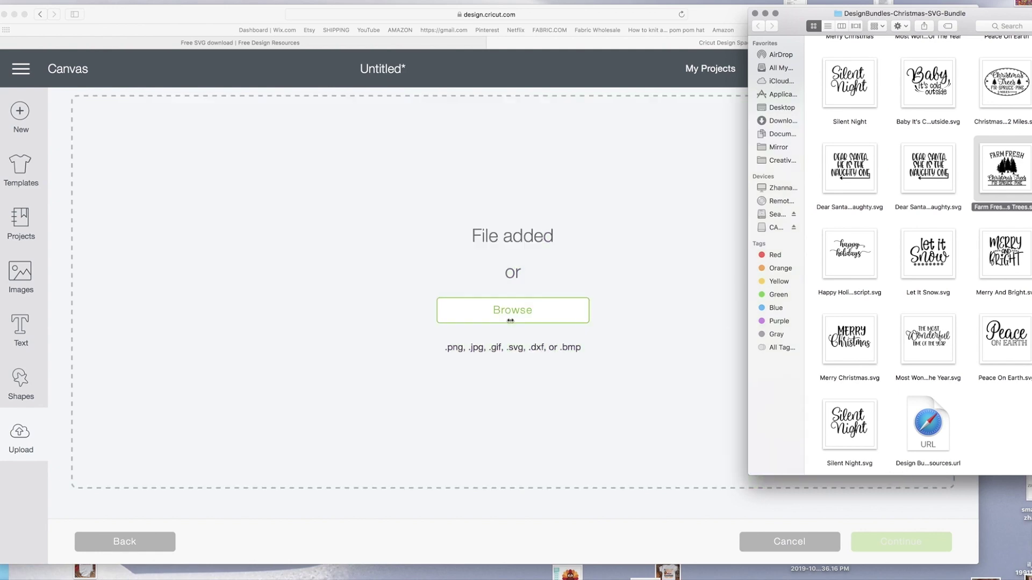
pyautogui.click(635, 236)
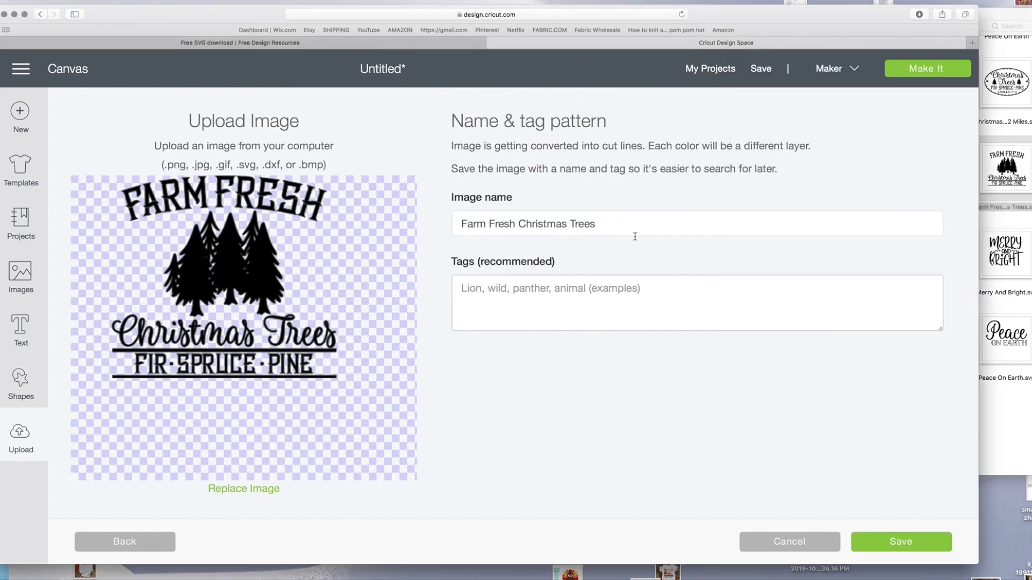
pyautogui.click(901, 541)
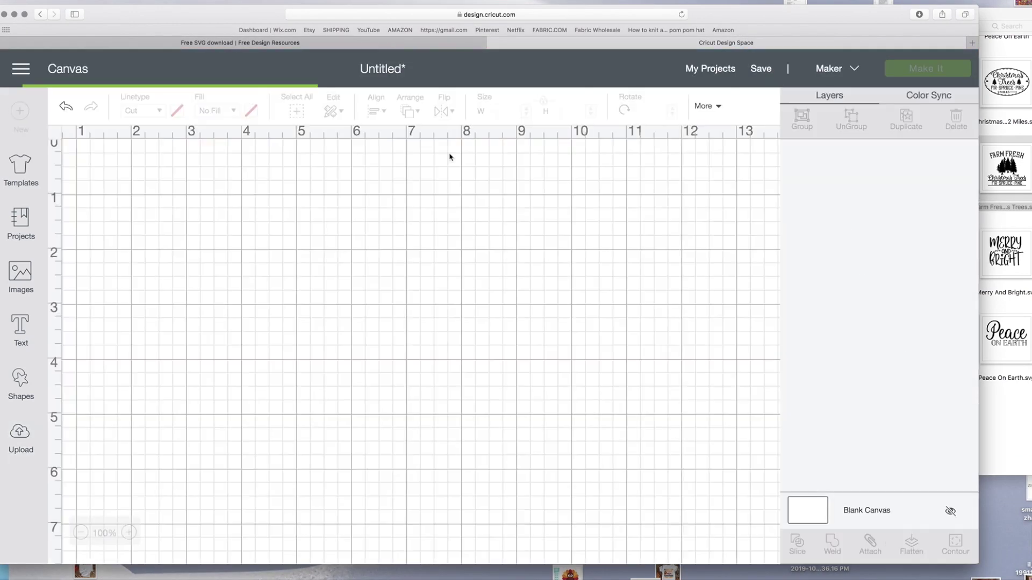
# Step: Move the Farm Fresh design up the canvas and enlarge it
pyautogui.moveTo(351, 344); pyautogui.dragTo(342, 176)
pyautogui.moveTo(397, 339); pyautogui.dragTo(492, 428)
pyautogui.click(490, 303)
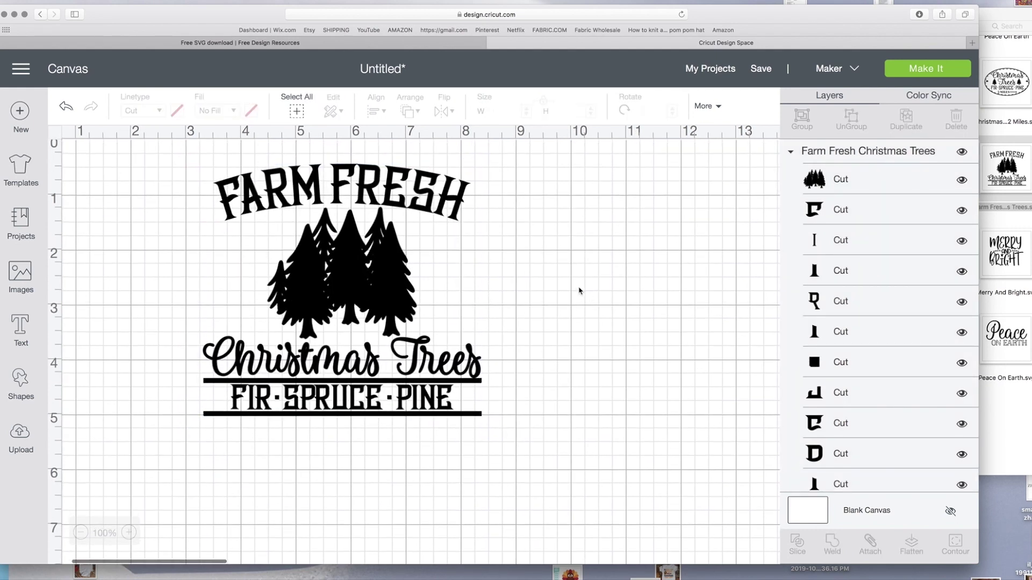
# Step: Select the Farm Fresh design and briefly hide, then show, its tree layer
pyautogui.click(321, 226)
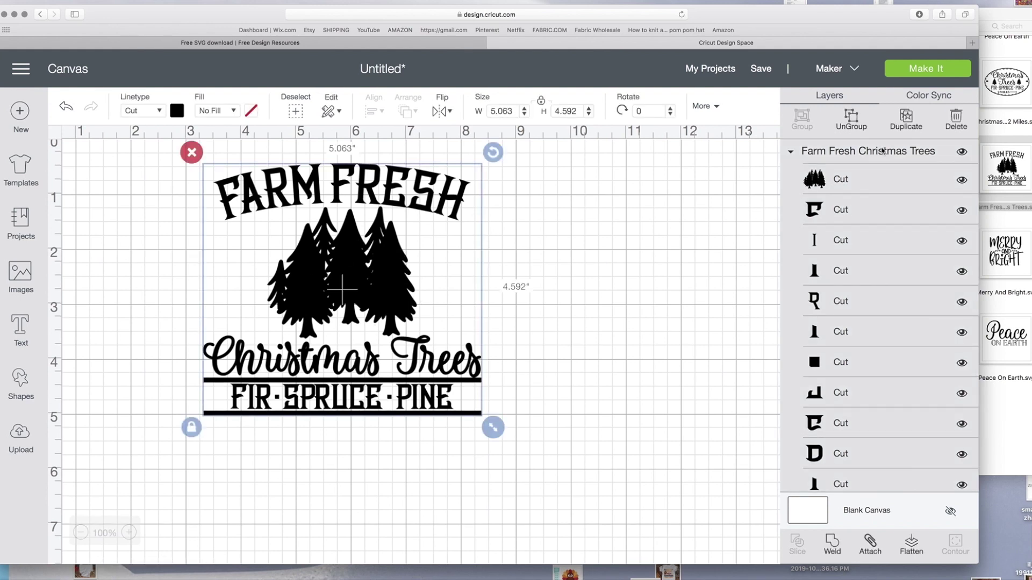
pyautogui.click(963, 181)
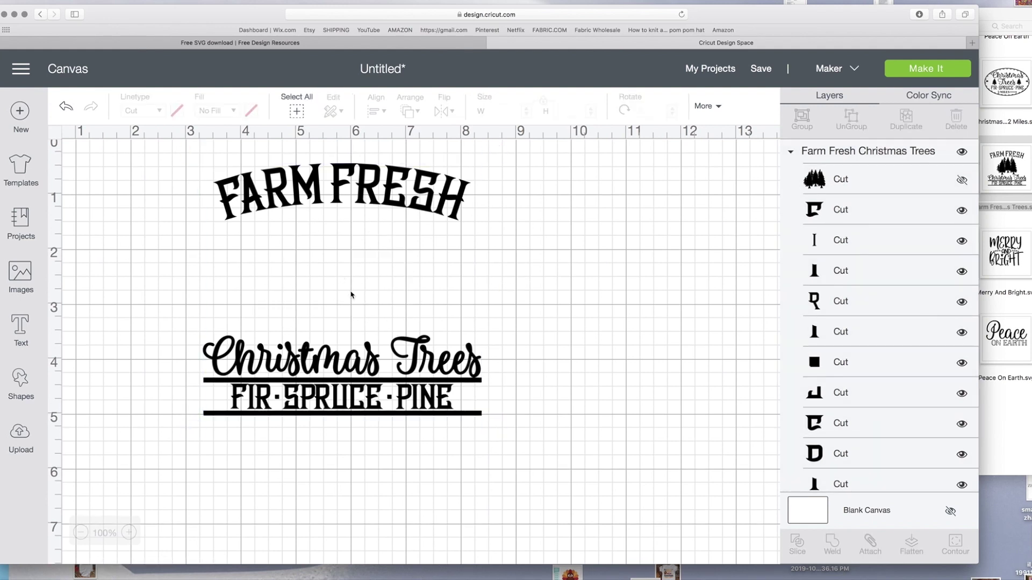
pyautogui.click(961, 179)
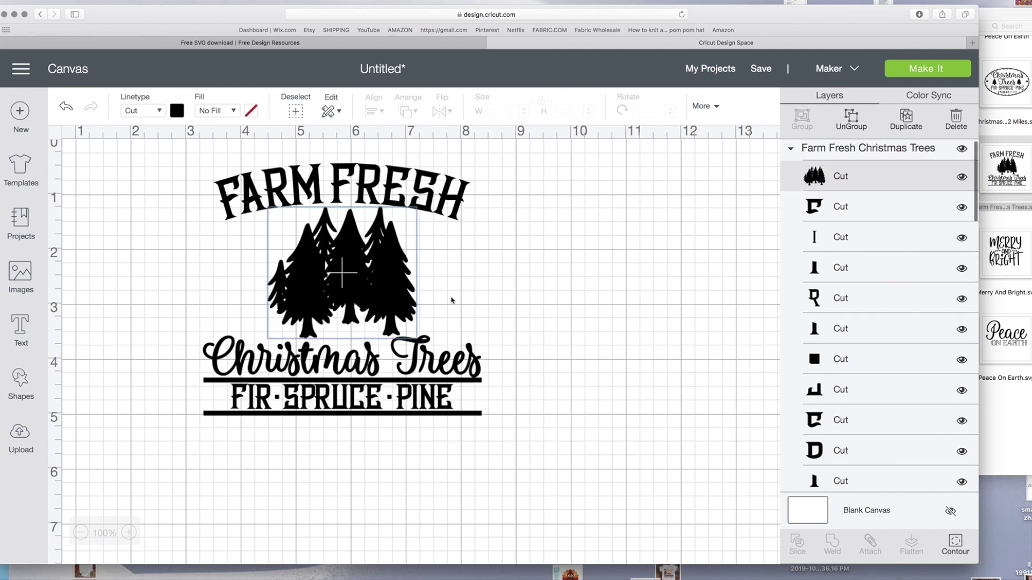
pyautogui.click(581, 267)
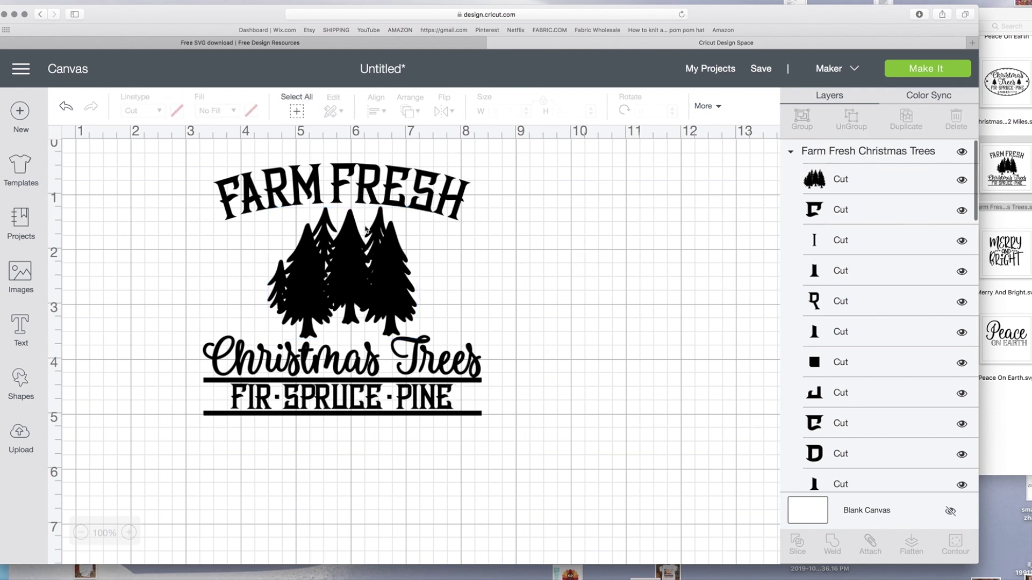
# Step: Colour only the tree layer dark red using the Linetype colour swatch
pyautogui.click(346, 263)
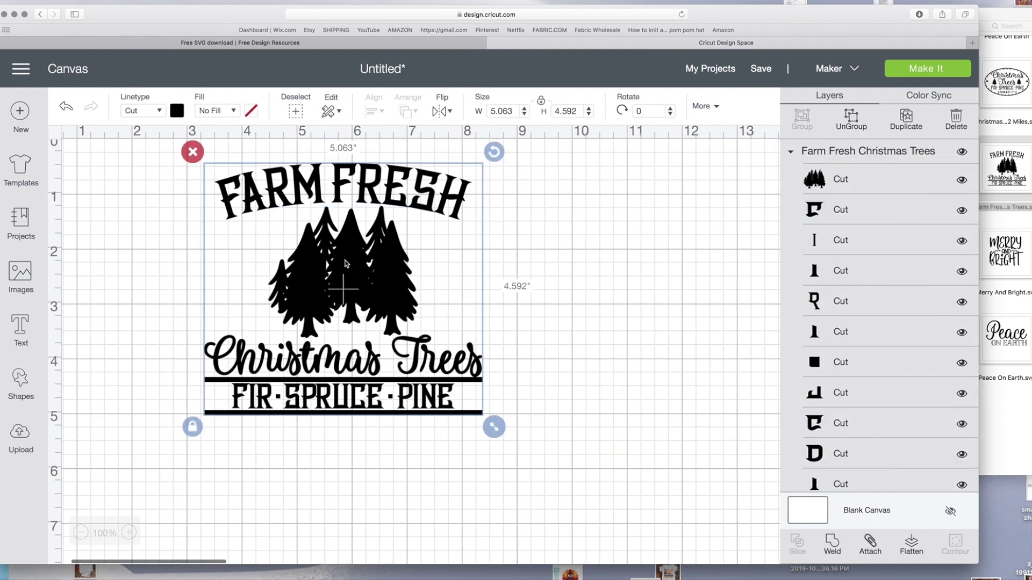
pyautogui.click(930, 188)
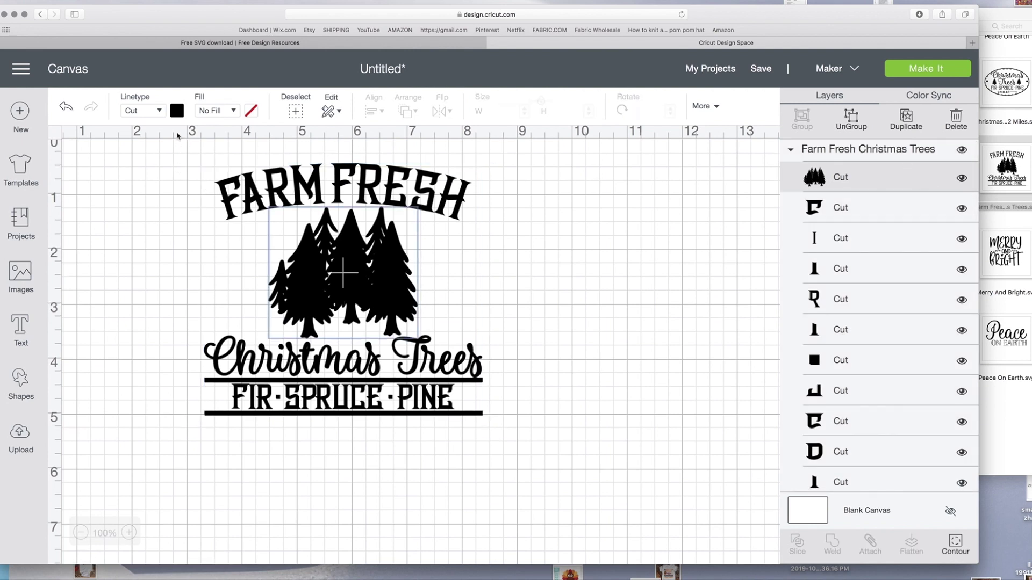
pyautogui.click(176, 111)
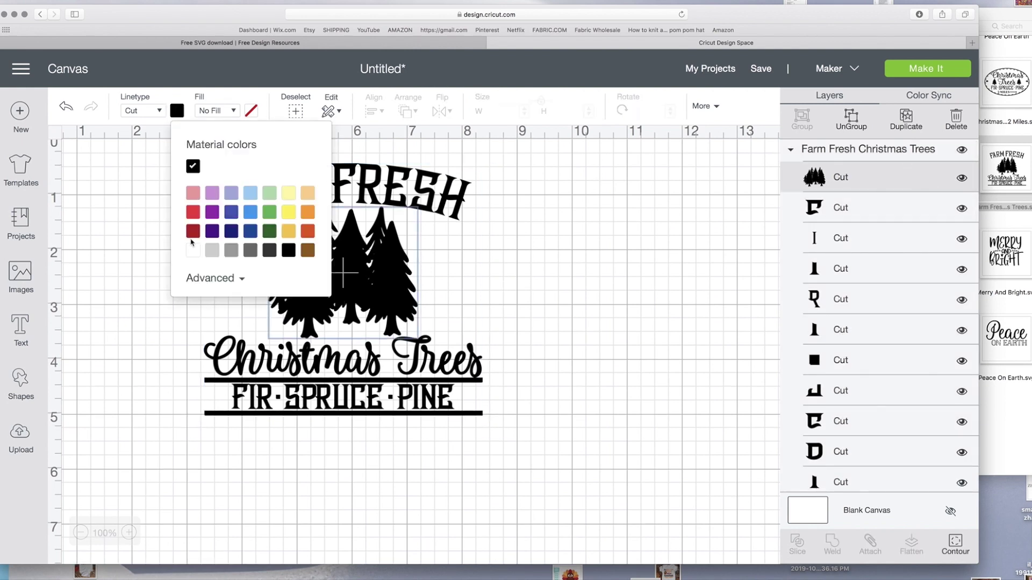
pyautogui.click(193, 232)
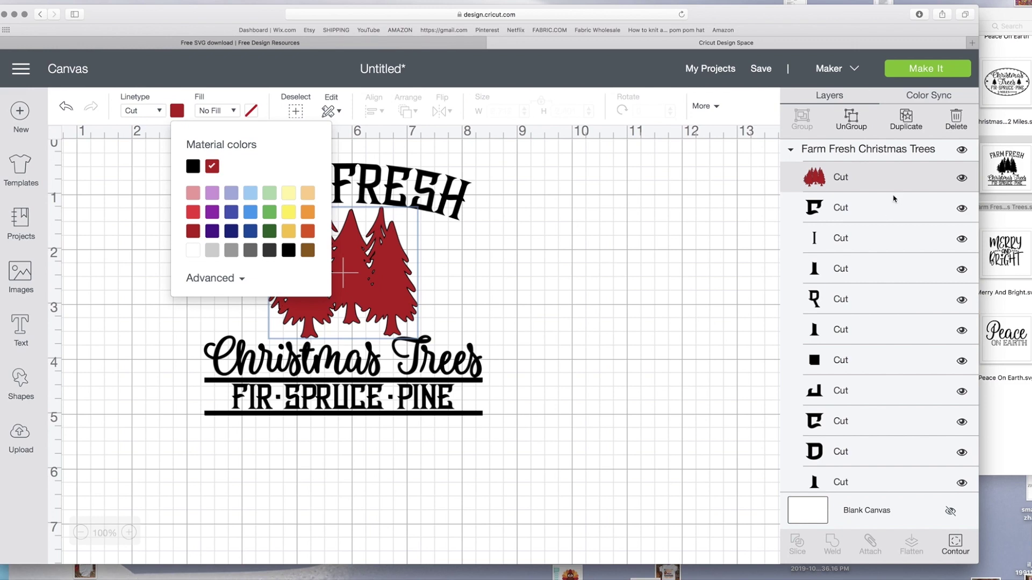
pyautogui.click(672, 227)
pyautogui.click(860, 186)
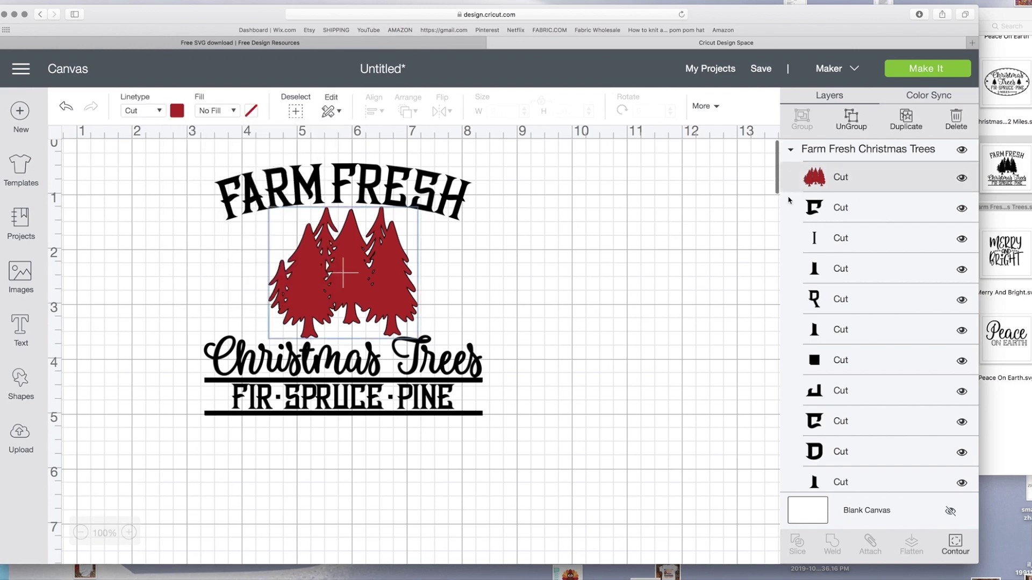
# Step: Shift-select the first FIR·SPRUCE·PINE letter layers in the Layers panel
pyautogui.scroll(-3, 439, 345)
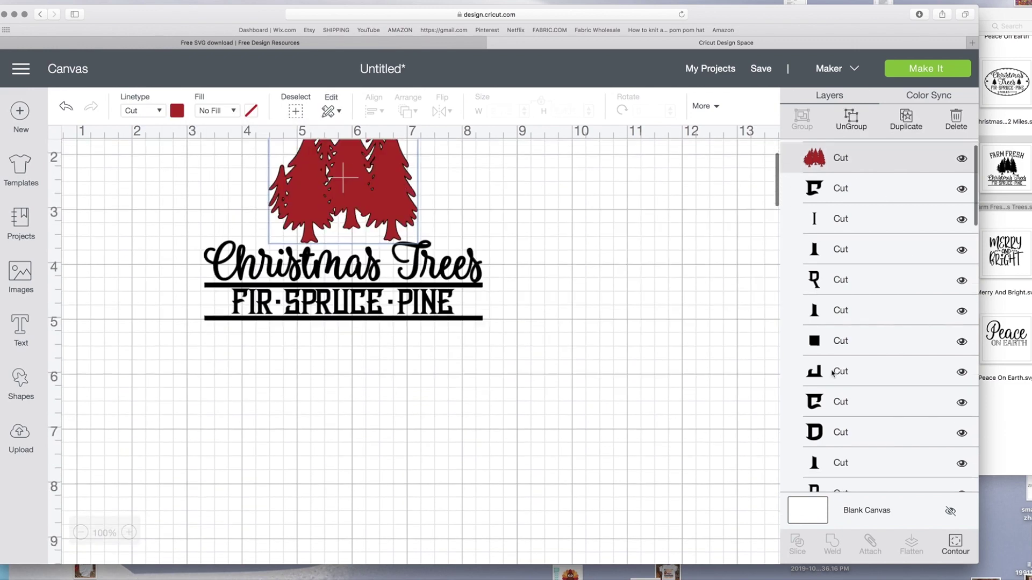
pyautogui.scroll(-10, 828, 153)
pyautogui.scroll(-5, 860, 269)
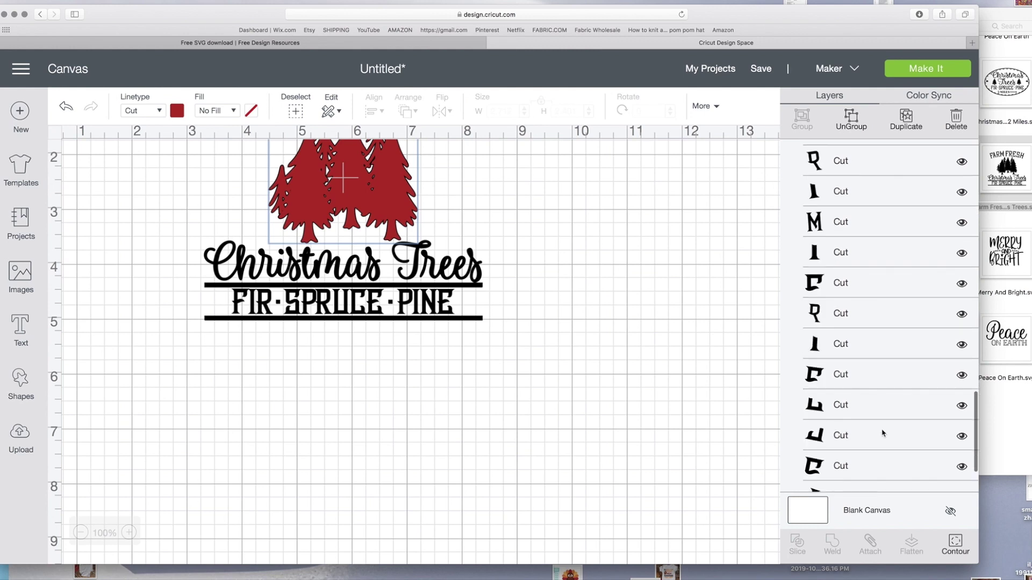
pyautogui.click(885, 415)
pyautogui.click(884, 417)
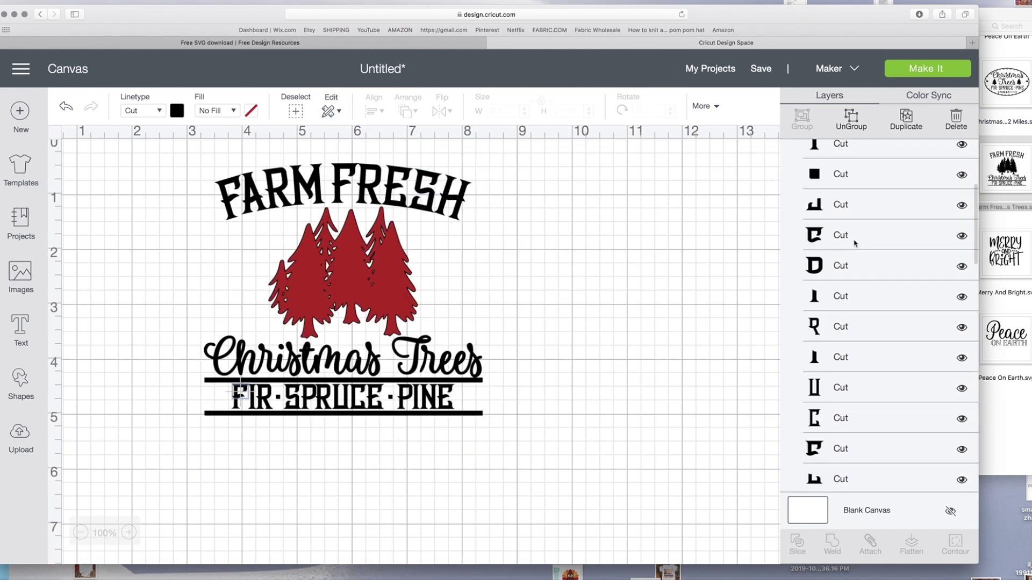
pyautogui.scroll(-5, 857, 244)
pyautogui.scroll(3, 857, 250)
pyautogui.scroll(-4, 858, 250)
pyautogui.scroll(-2, 860, 269)
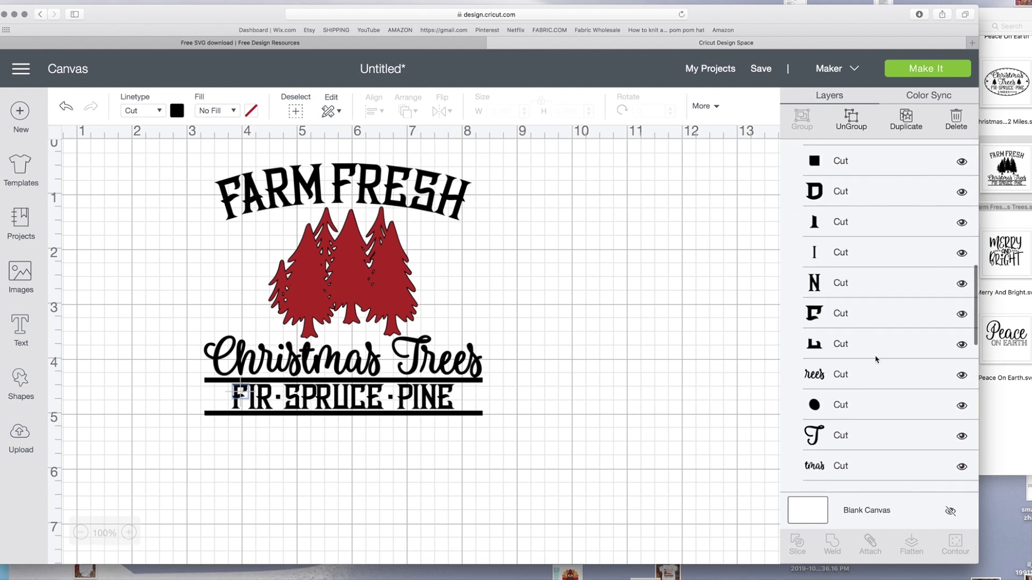
pyautogui.click(876, 344)
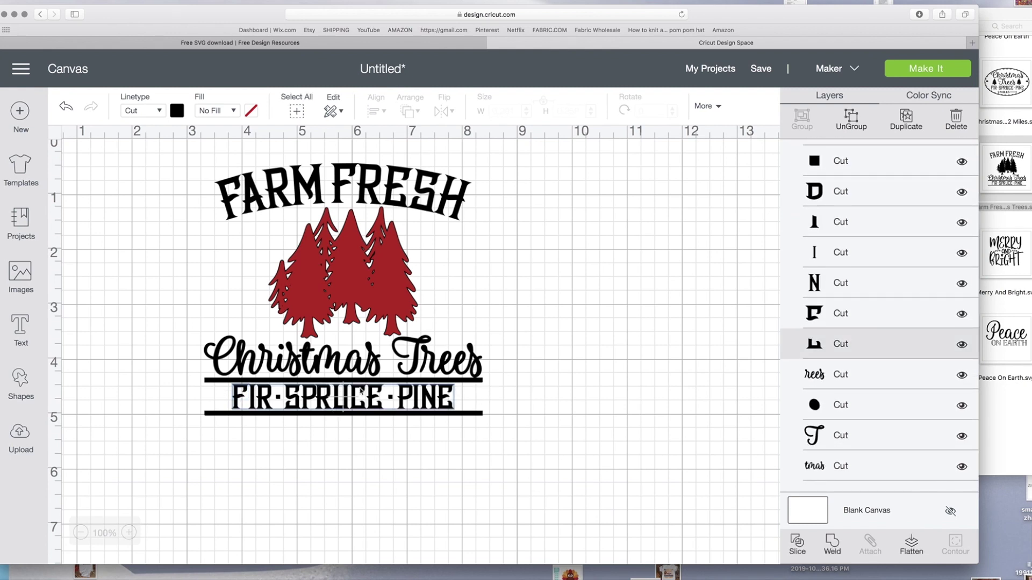
pyautogui.keyDown('shift'); pyautogui.click(898, 312); pyautogui.keyUp('shift')
pyautogui.keyDown('shift'); pyautogui.click(896, 283); pyautogui.keyUp('shift')
pyautogui.keyDown('shift'); pyautogui.click(888, 251); pyautogui.keyUp('shift')
pyautogui.scroll(3, 882, 248)
pyautogui.keyDown('shift'); pyautogui.click(873, 294); pyautogui.keyUp('shift')
pyautogui.keyDown('shift'); pyautogui.click(872, 264); pyautogui.keyUp('shift')
pyautogui.keyDown('shift'); pyautogui.click(871, 239); pyautogui.keyUp('shift')
# Step: Add the remaining letters and weld them into one 4.023 × 0.45 in layer
pyautogui.scroll(5, 871, 250)
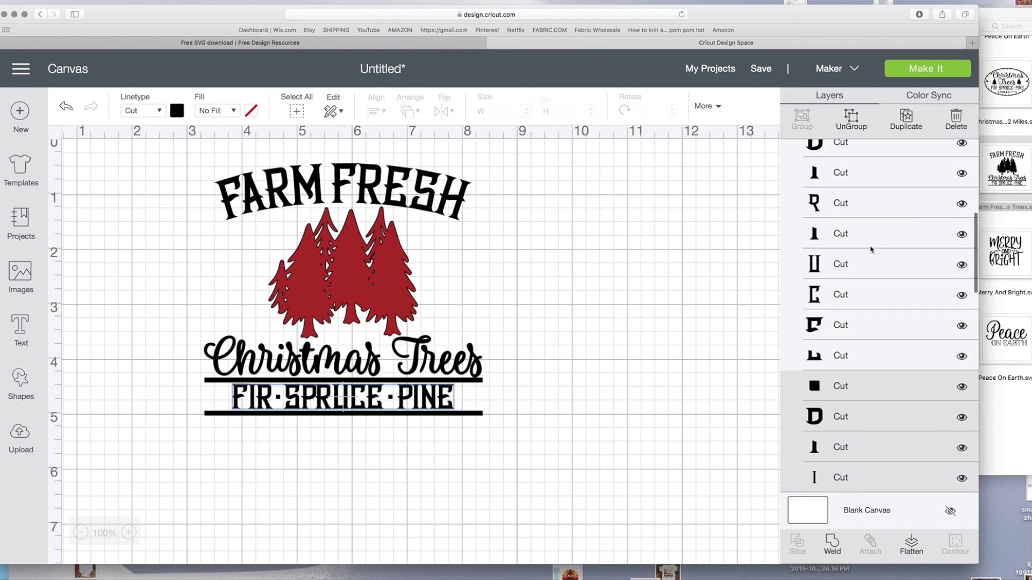
pyautogui.scroll(2, 871, 249)
pyautogui.keyDown('shift'); pyautogui.click(869, 240); pyautogui.keyUp('shift')
pyautogui.scroll(5, 868, 211)
pyautogui.keyDown('shift'); pyautogui.click(876, 248); pyautogui.keyUp('shift')
pyautogui.keyDown('shift'); pyautogui.click(873, 279); pyautogui.keyUp('shift')
pyautogui.scroll(5, 870, 269)
pyautogui.keyDown('shift'); pyautogui.click(857, 244); pyautogui.keyUp('shift')
pyautogui.keyDown('shift'); pyautogui.click(856, 271); pyautogui.keyUp('shift')
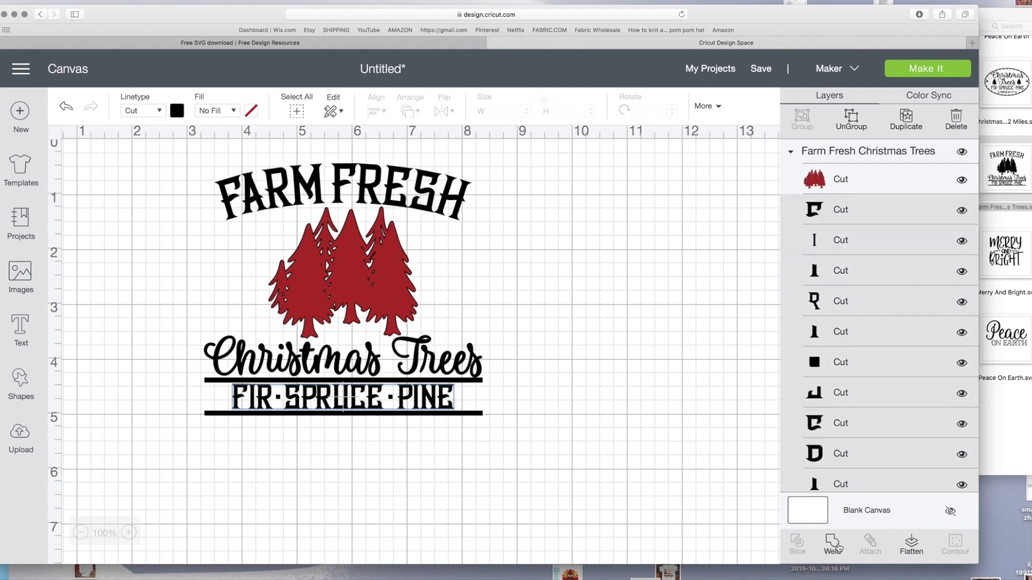
pyautogui.click(835, 547)
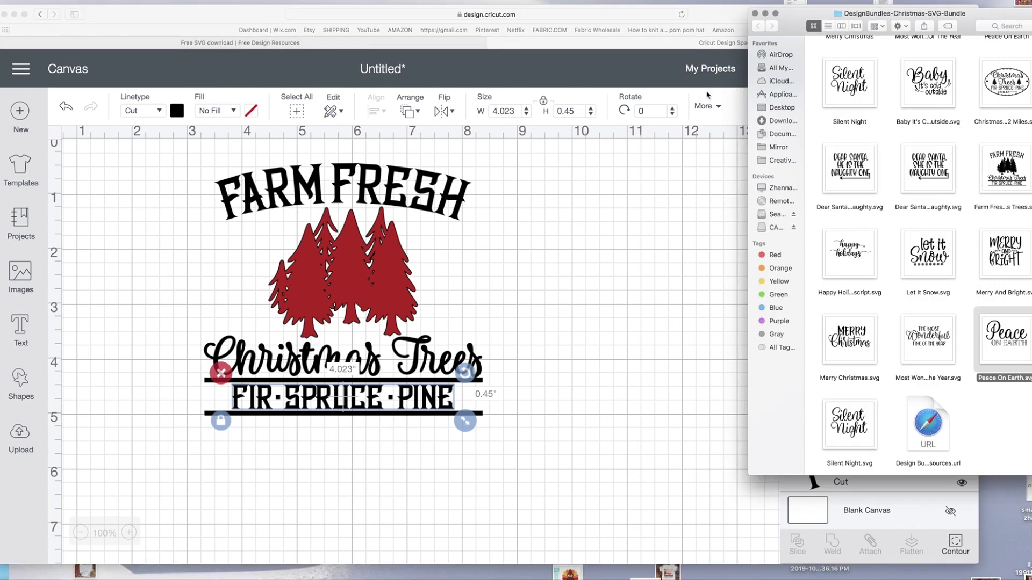
# Step: Select Merry And Bright.svg, Silent Night and other bundle files in Finder, then return to the browser
pyautogui.click(978, 296)
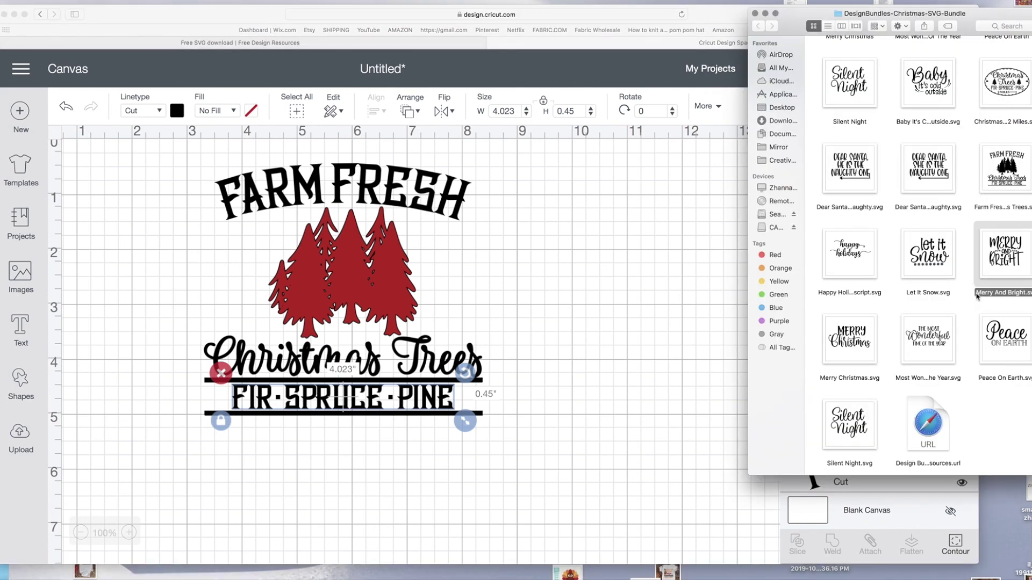
pyautogui.moveTo(1019, 403); pyautogui.dragTo(765, 262)
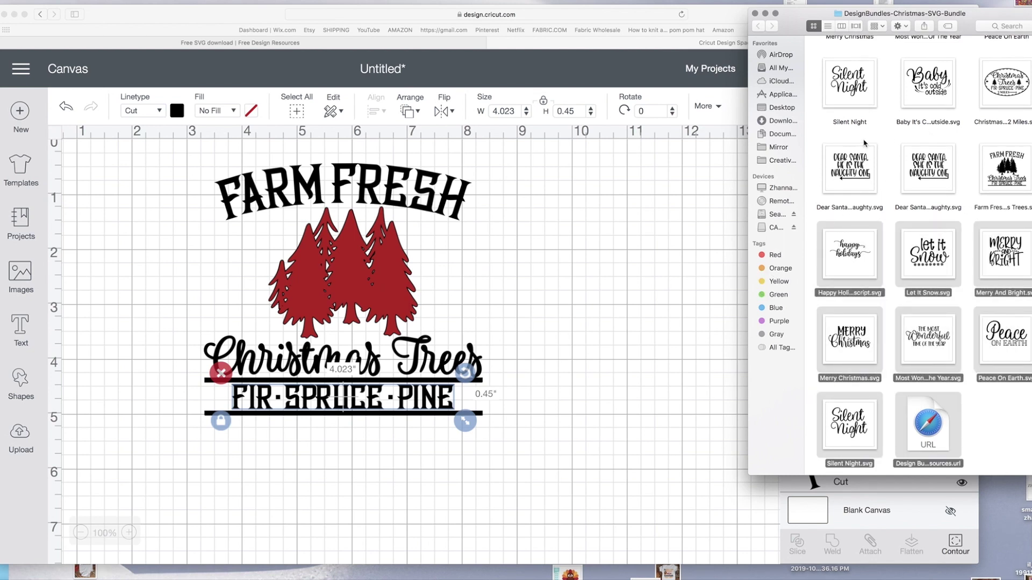
pyautogui.click(856, 91)
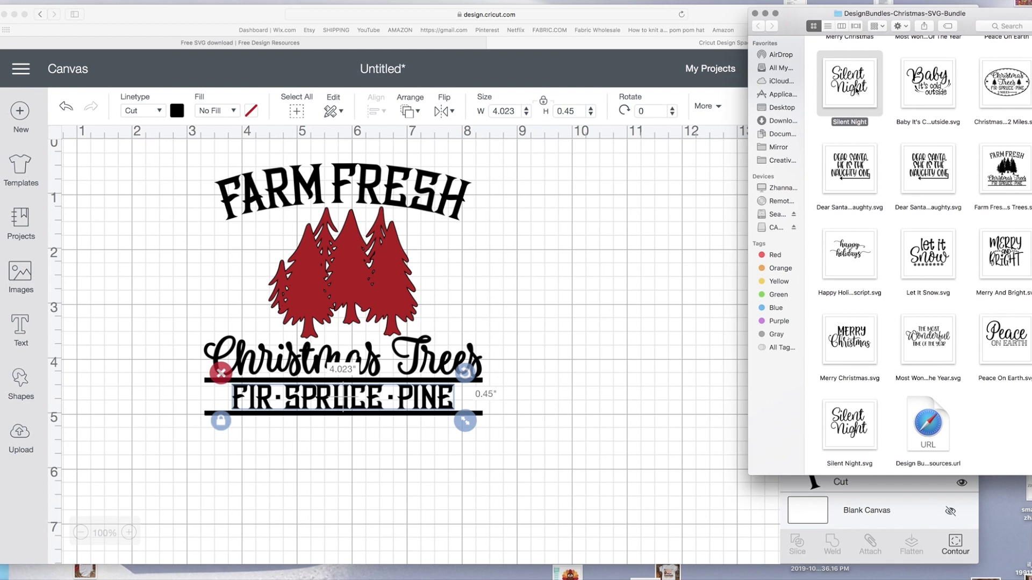
pyautogui.click(1022, 243)
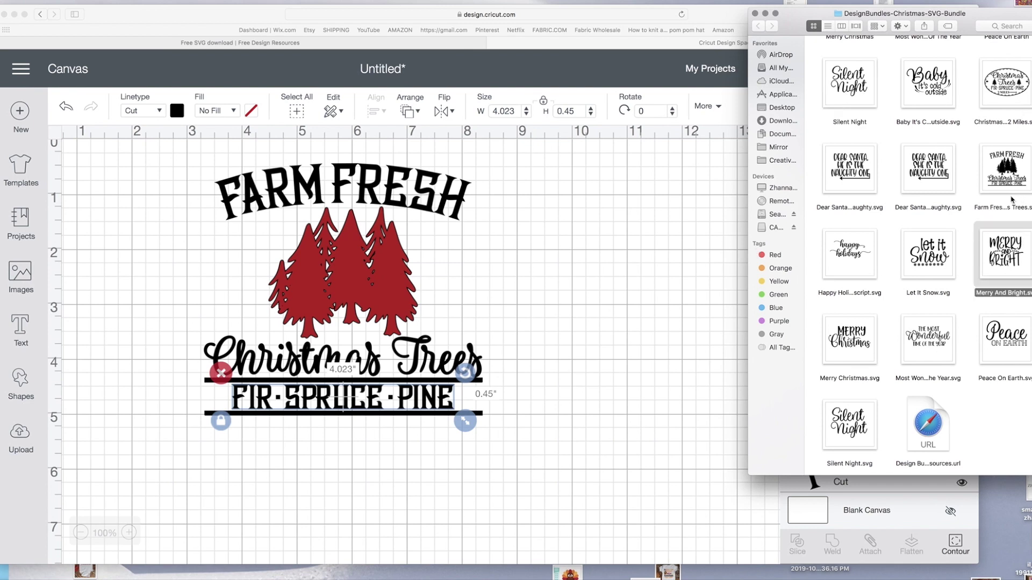
pyautogui.click(570, 214)
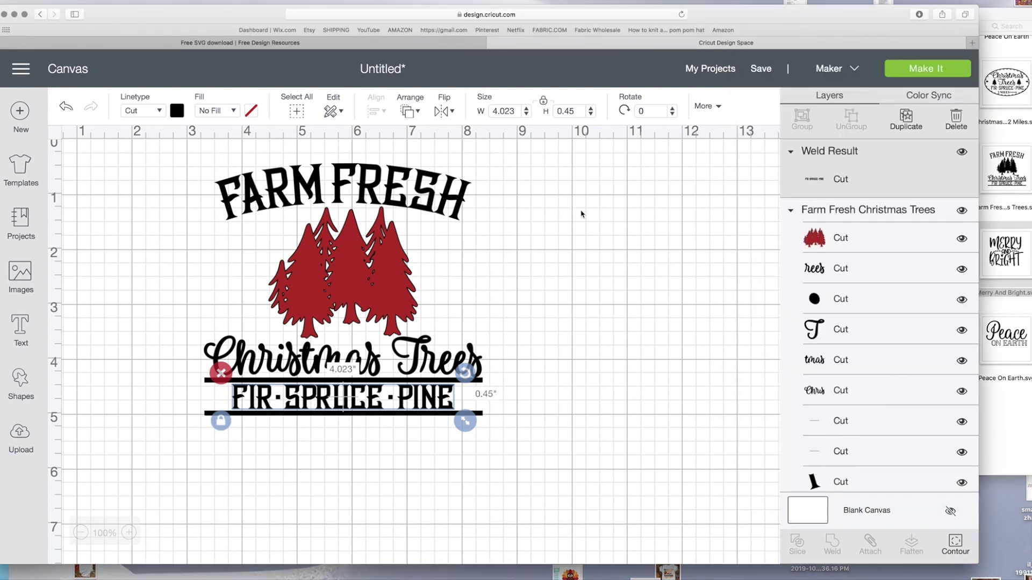
pyautogui.click(971, 43)
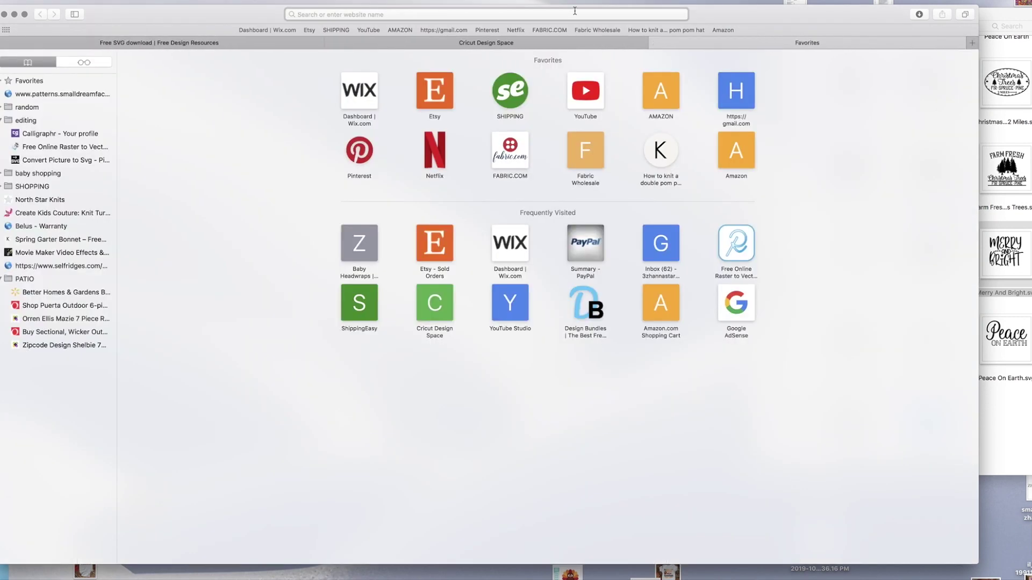
# Step: Go to fontbundles.net and open its Free Fonts section
pyautogui.write('font')
pyautogui.press('Return')
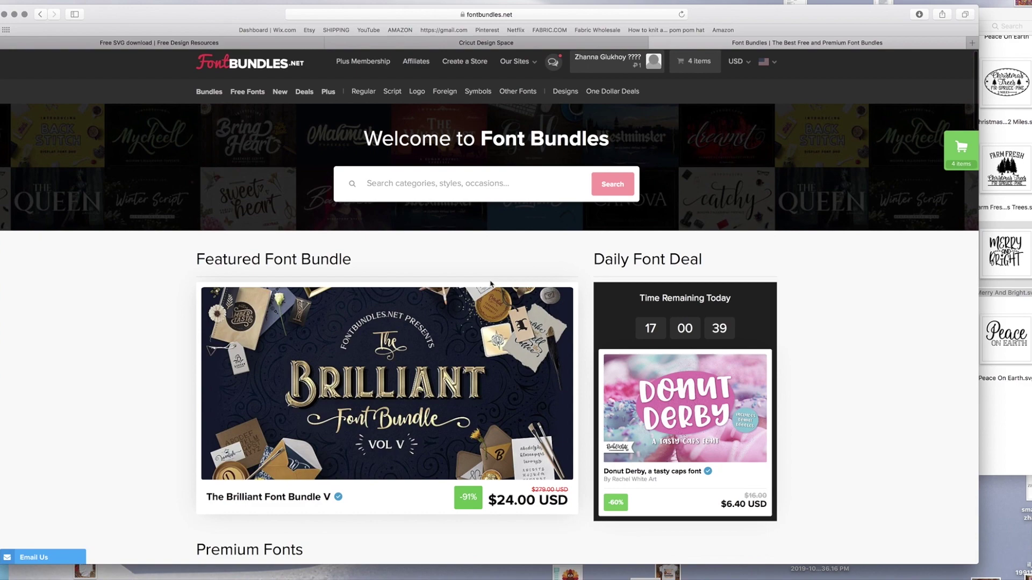
pyautogui.scroll(-5, 490, 281)
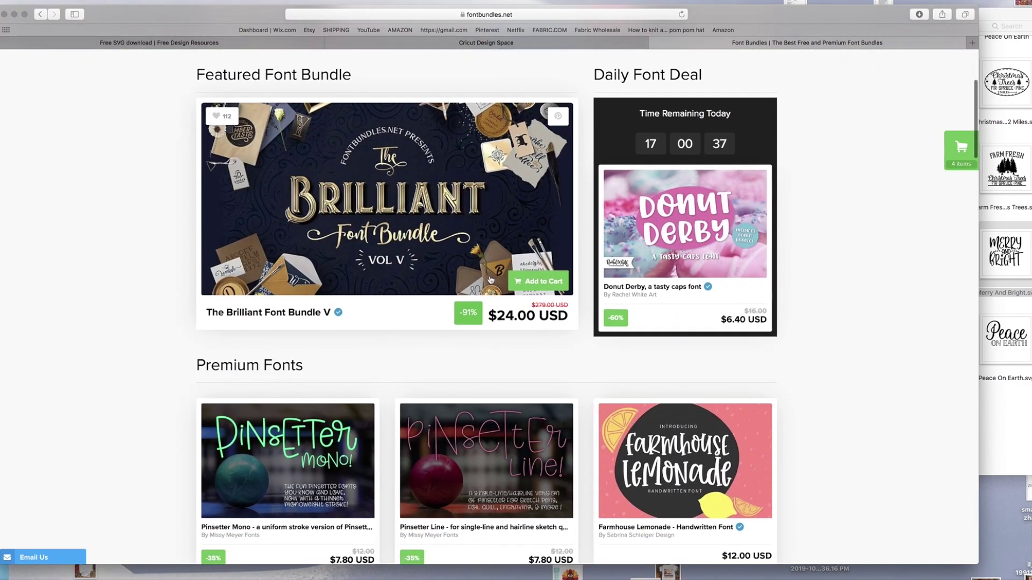
pyautogui.scroll(-9, 490, 279)
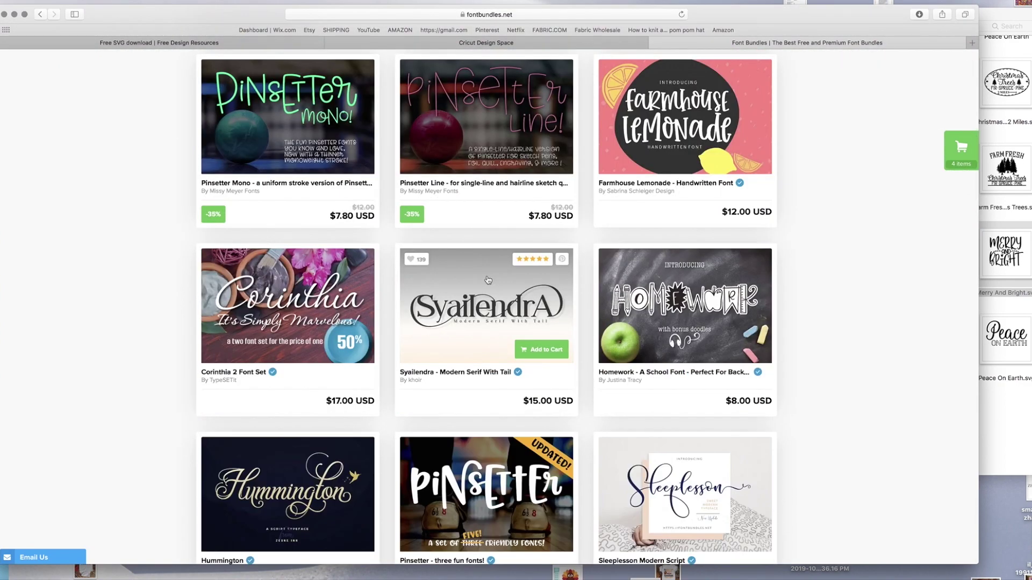
pyautogui.scroll(14, 488, 279)
pyautogui.click(254, 96)
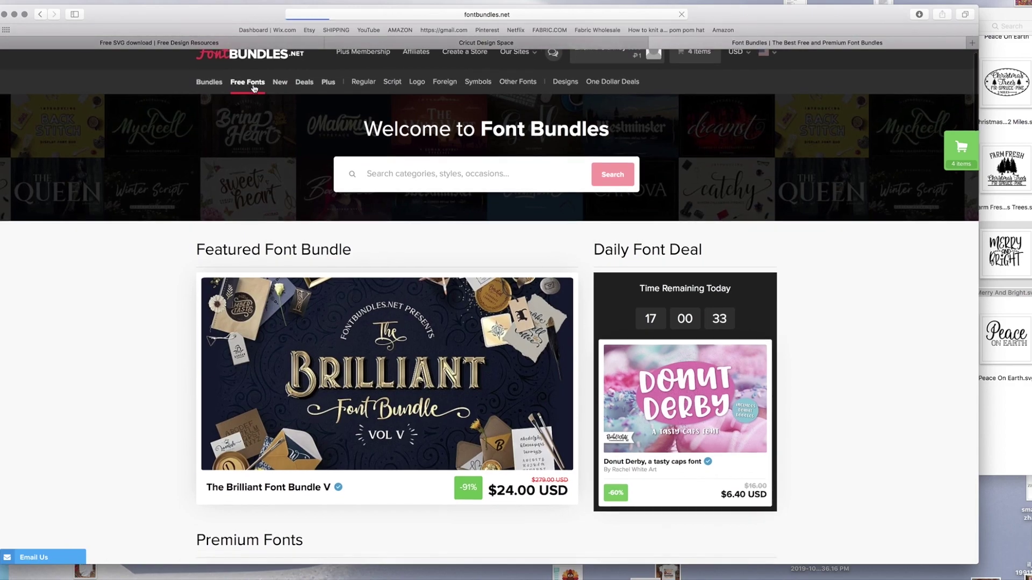
# Step: Download the free Candy Christmas Font and open the FontBundles-Candish folder
pyautogui.click(729, 290)
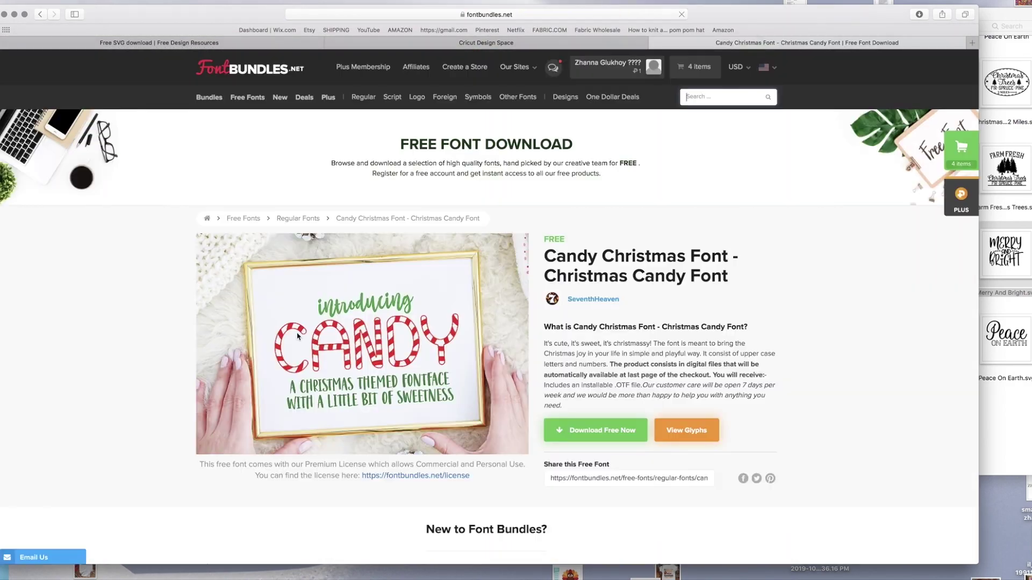
pyautogui.scroll(-12, 507, 359)
pyautogui.scroll(9, 507, 359)
pyautogui.click(587, 273)
pyautogui.click(921, 15)
pyautogui.click(921, 15)
pyautogui.doubleClick(887, 40)
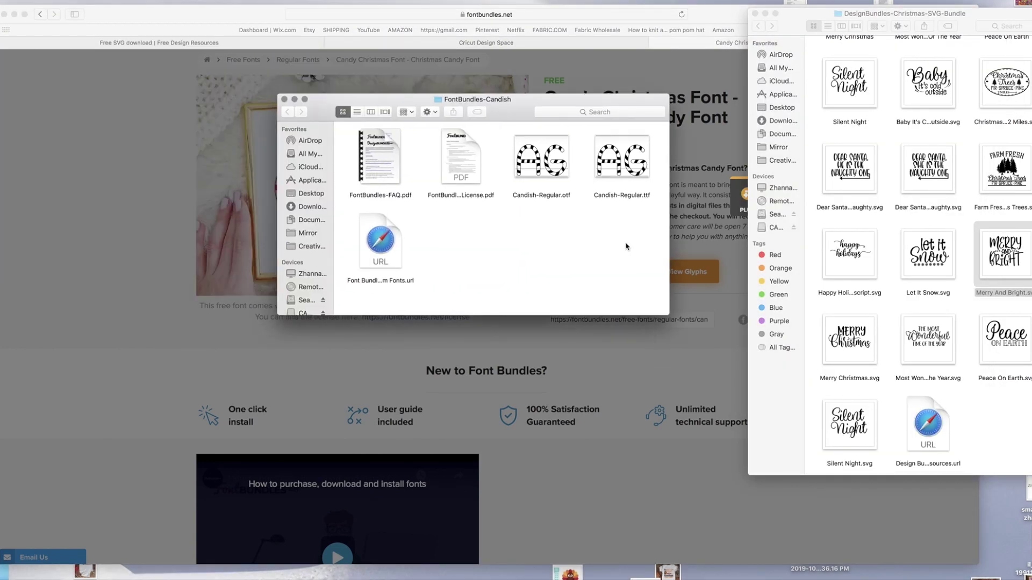
# Step: Install Candish-Regular.ttf through Font Book and close the preview
pyautogui.click(617, 165)
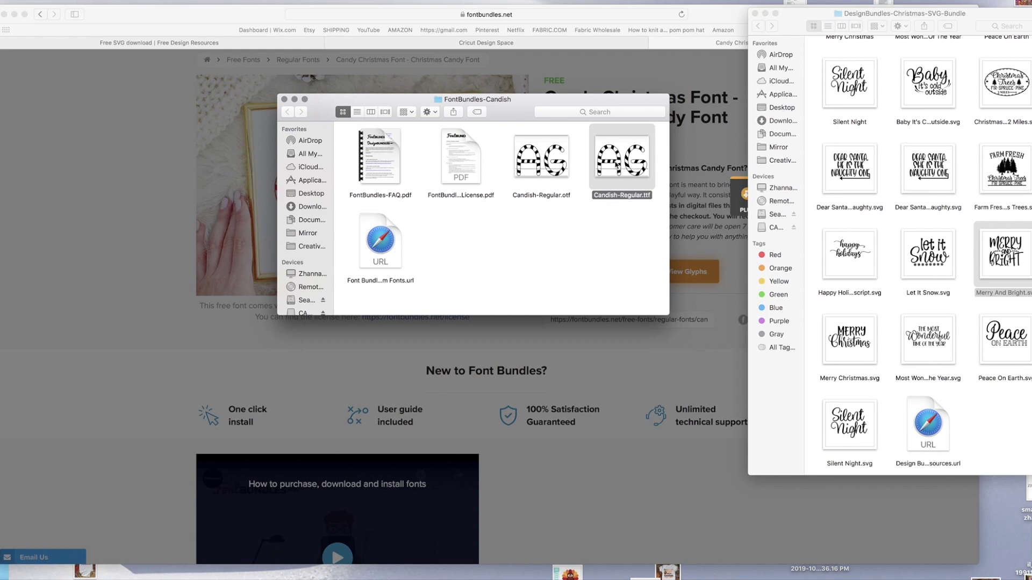
pyautogui.doubleClick(616, 165)
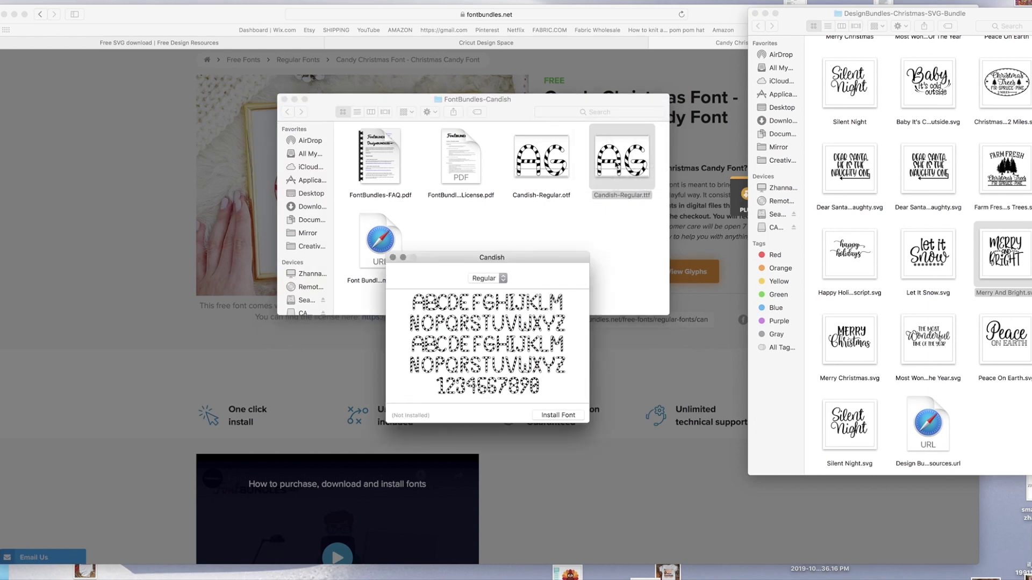
pyautogui.click(562, 419)
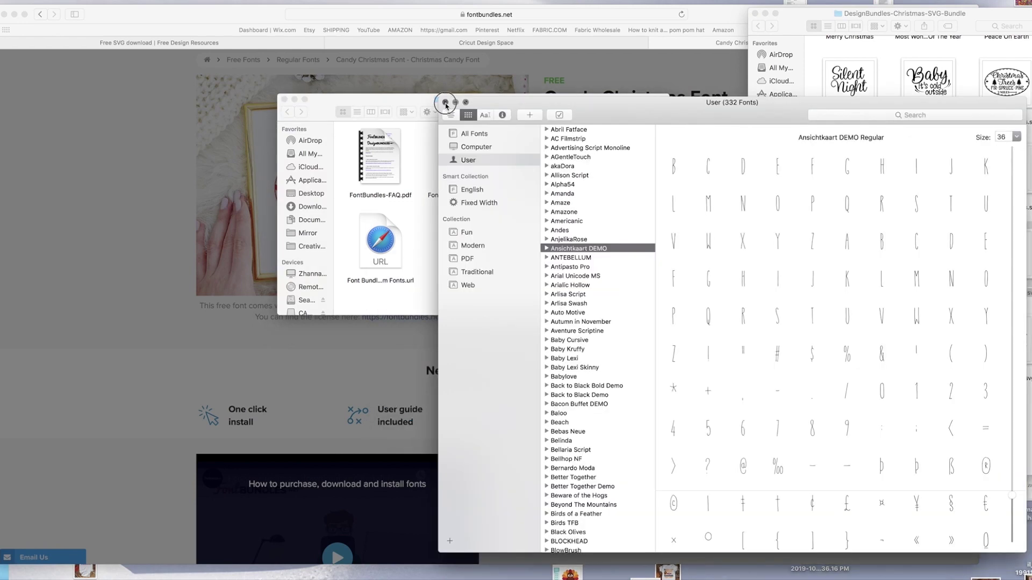
pyautogui.click(445, 102)
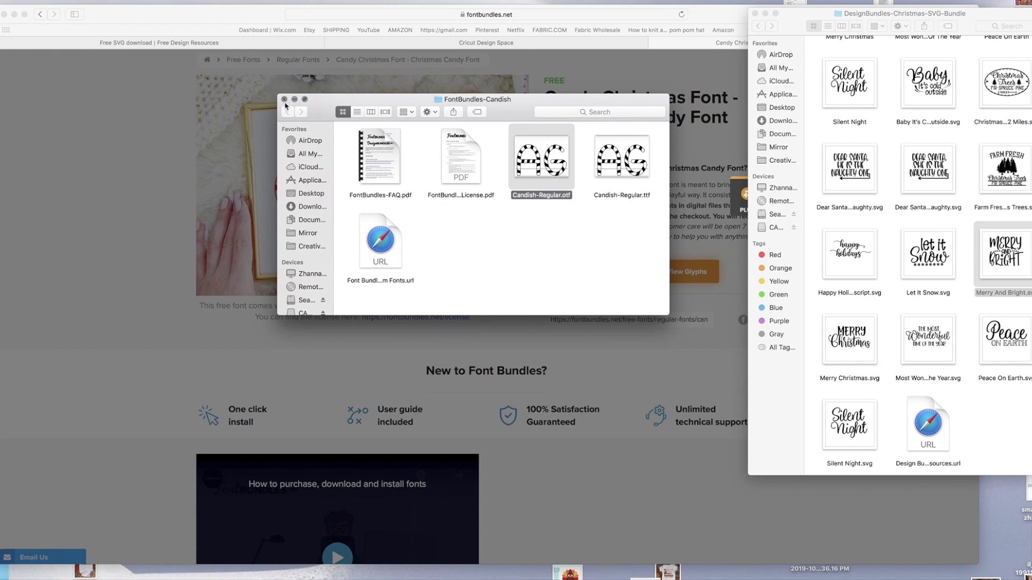
# Step: Close the Cricut Design Space tab in Safari, choosing Leave Page
pyautogui.click(711, 25)
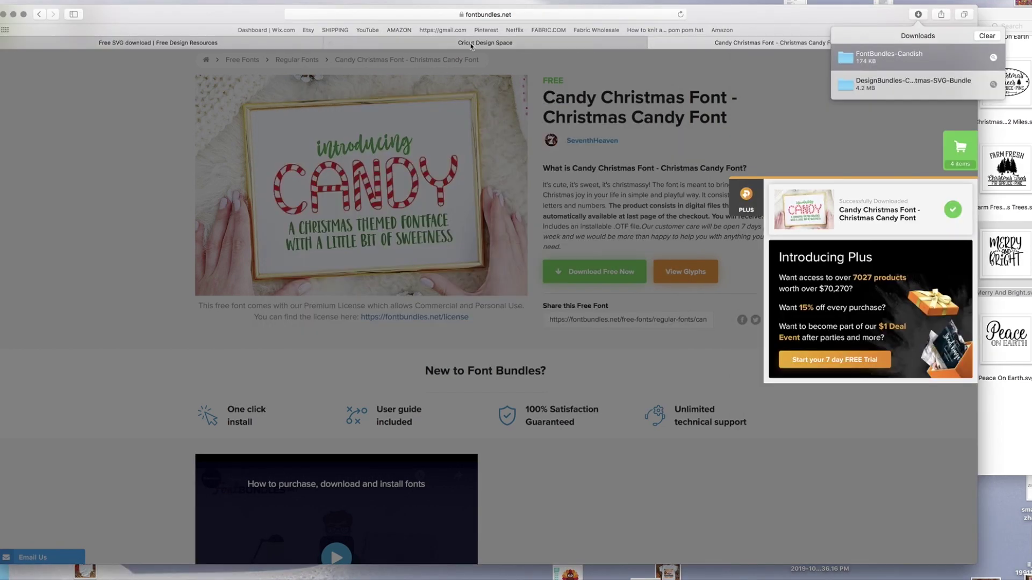
pyautogui.click(401, 44)
pyautogui.click(329, 43)
pyautogui.click(545, 195)
# Step: Reopen Cricut Design Space at cricut.com/de in a new tab and get to the canvas
pyautogui.click(973, 46)
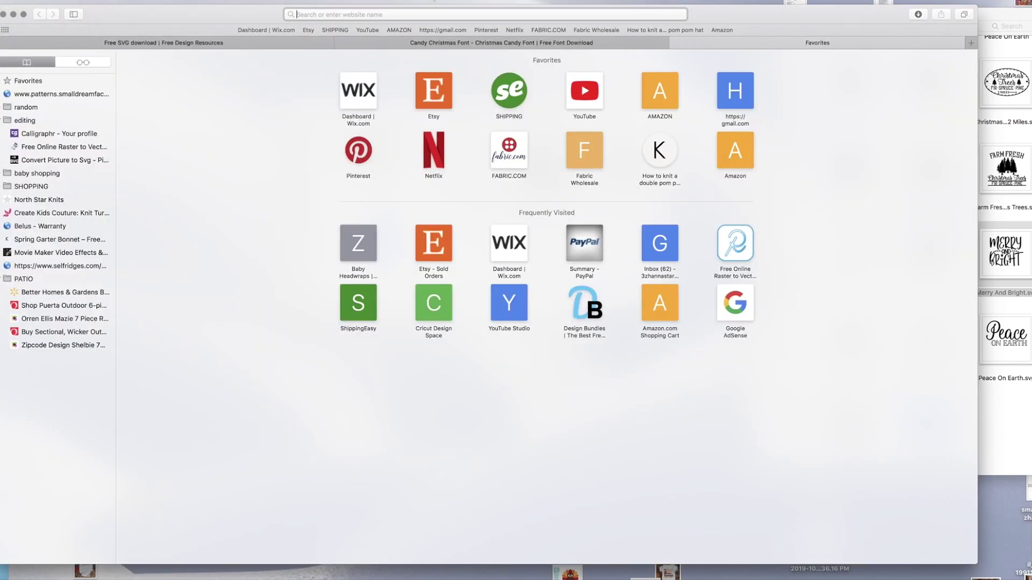
pyautogui.write('cricut.com/de')
pyautogui.press('Return')
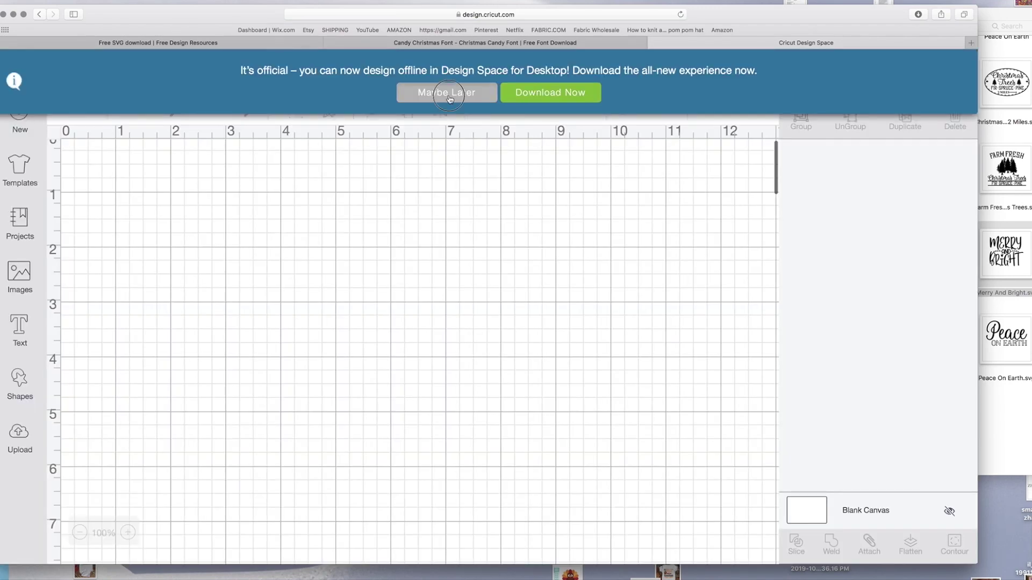
pyautogui.click(449, 99)
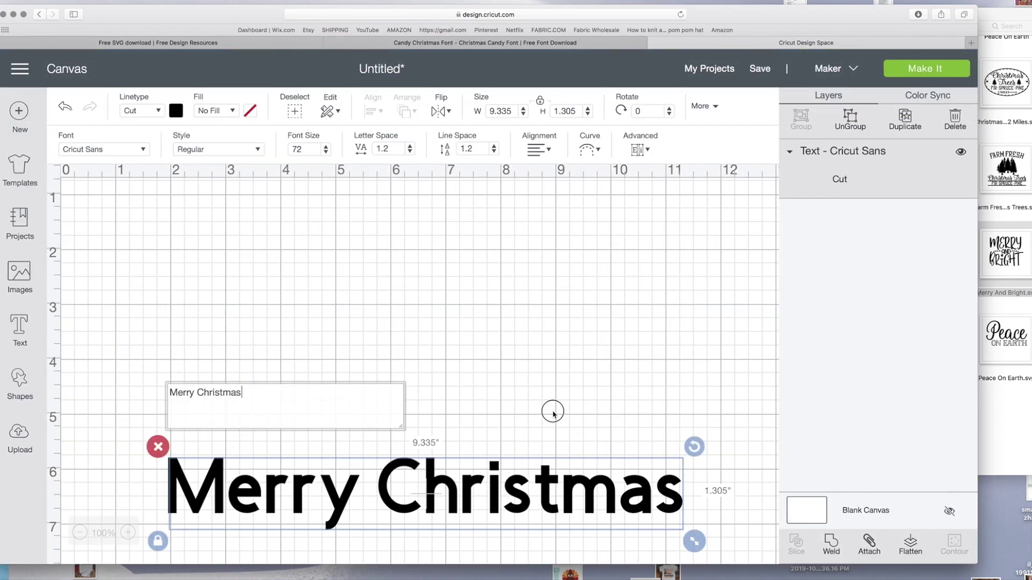
# Step: Select the Merry Christmas text and set it in the installed system font Candish
pyautogui.click(548, 408)
pyautogui.click(907, 148)
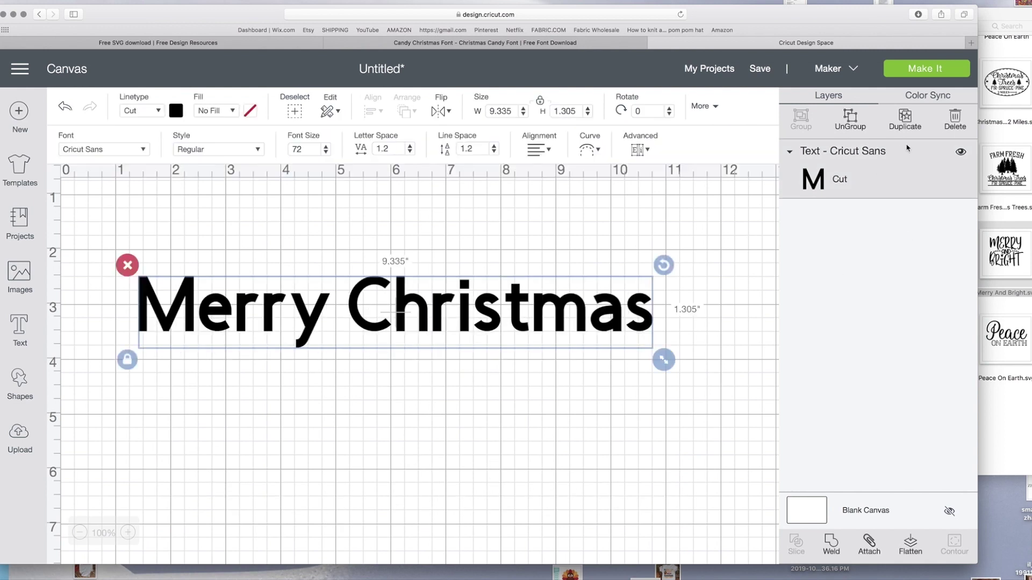
pyautogui.click(919, 16)
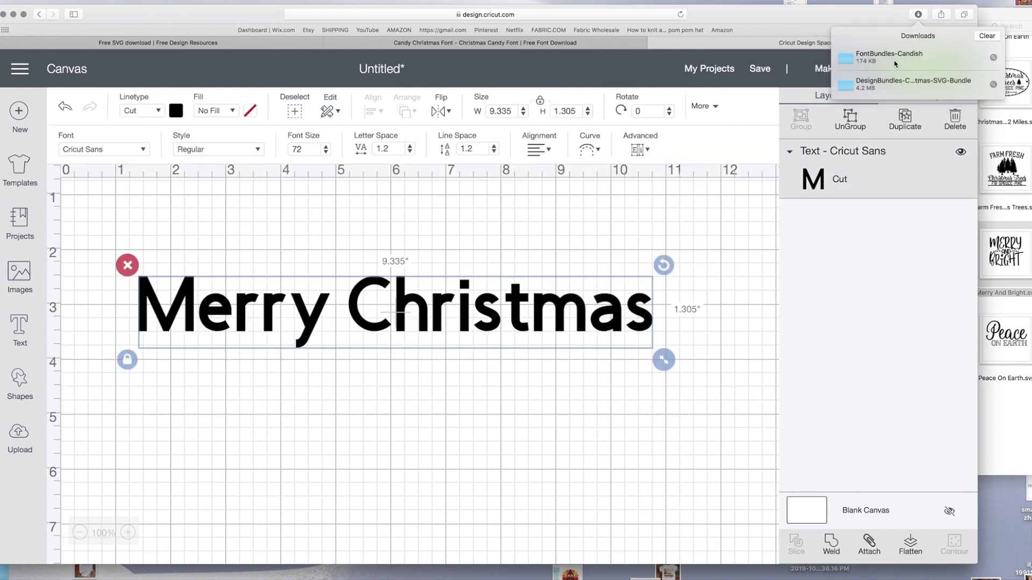
pyautogui.click(142, 153)
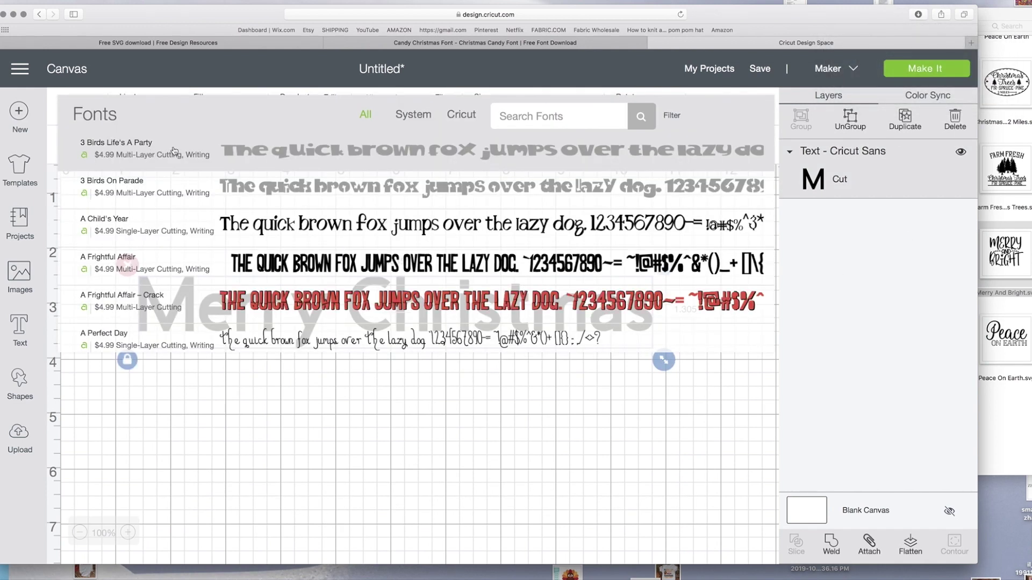
pyautogui.click(405, 116)
pyautogui.write('candi')
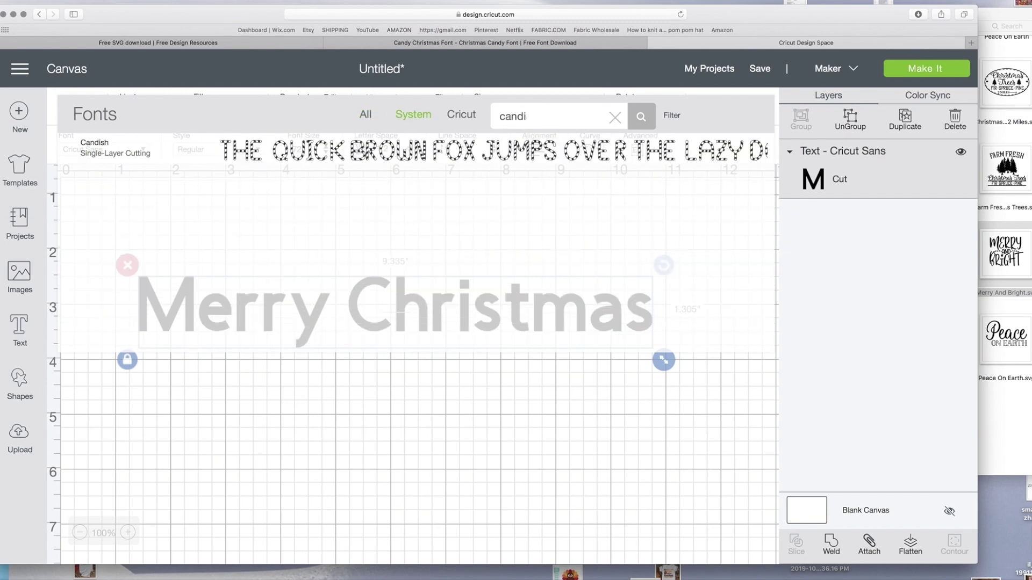
pyautogui.click(375, 156)
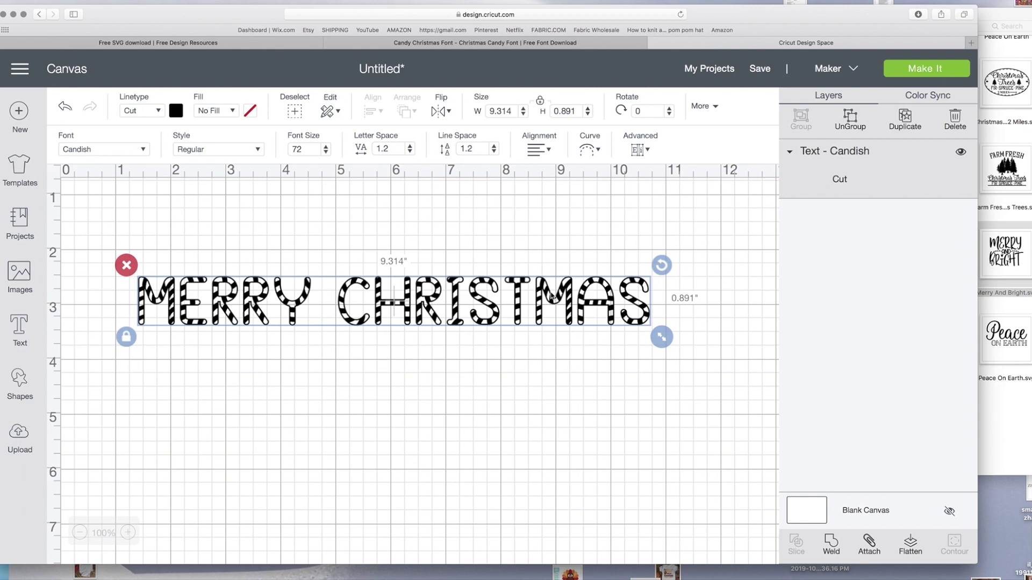
# Step: Enlarge MERRY CHRISTMAS to 10.773 inches wide, then open a new blank browser tab
pyautogui.moveTo(664, 360); pyautogui.dragTo(734, 346)
pyautogui.hscroll(2, 641, 300)
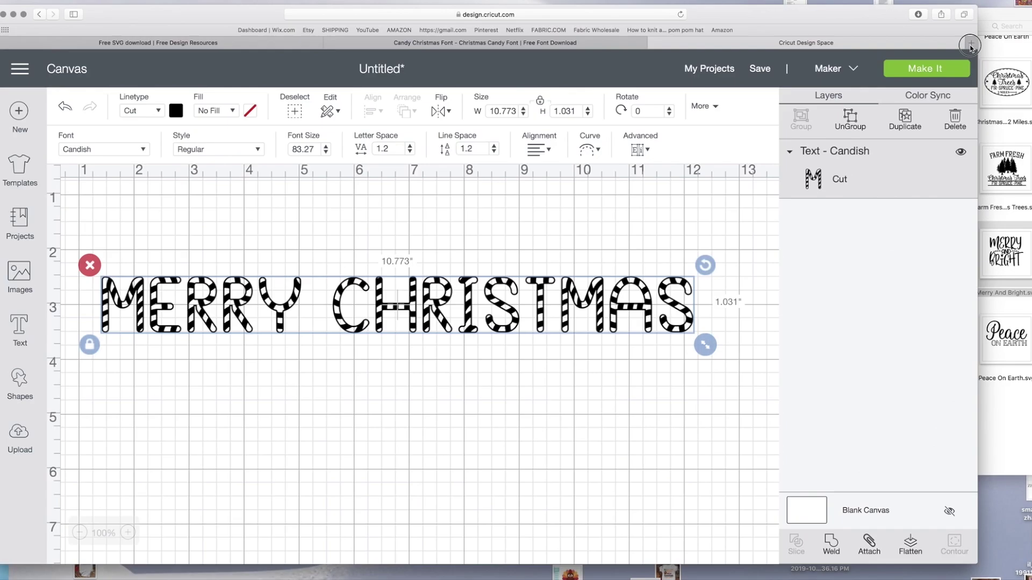
pyautogui.click(970, 43)
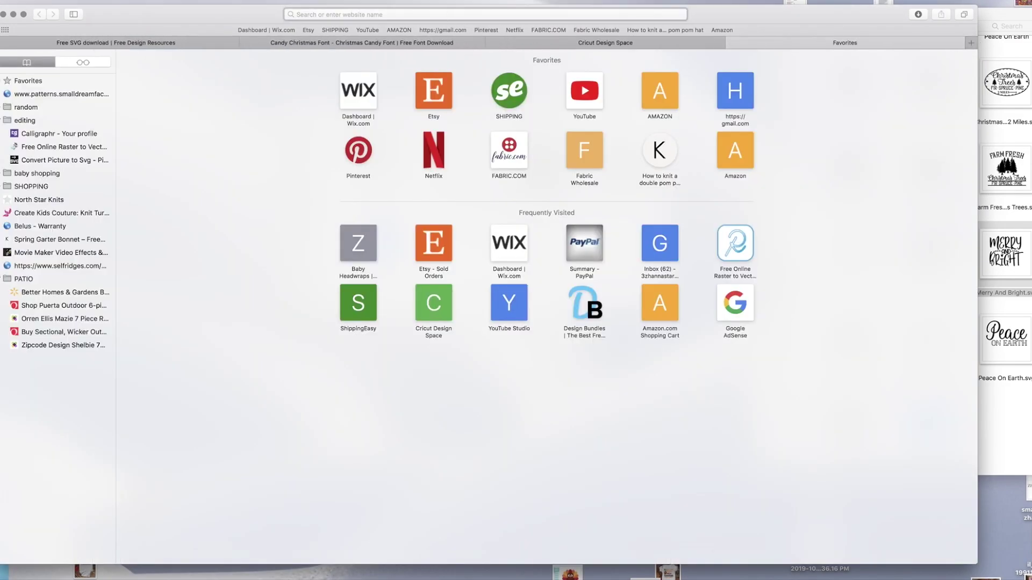
# Step: Load 1001fonts.com, browse to the Hairline, Handwriting fonts, and check the downloaded Candish files
pyautogui.write('100')
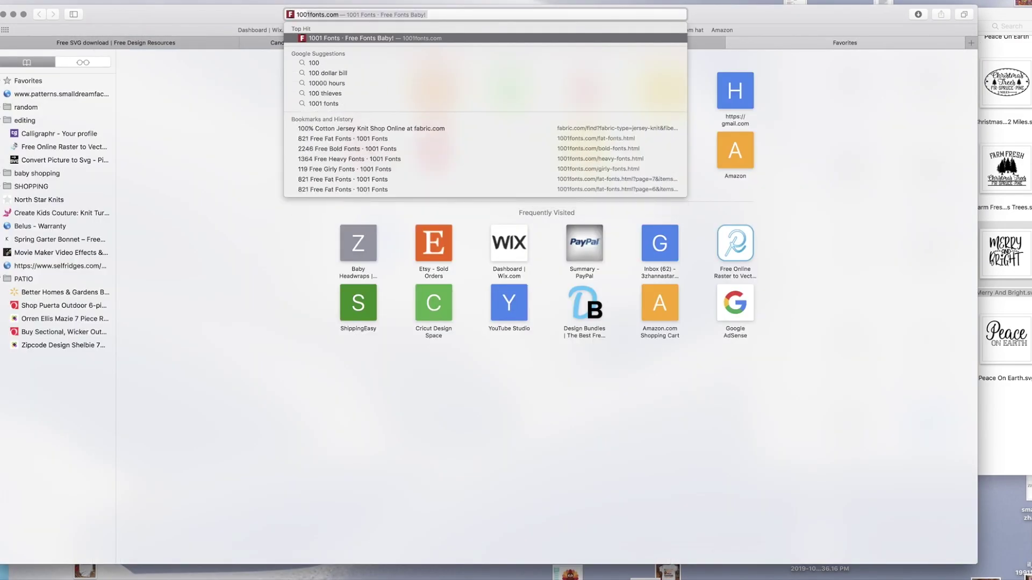
pyautogui.write('1')
pyautogui.press('Return')
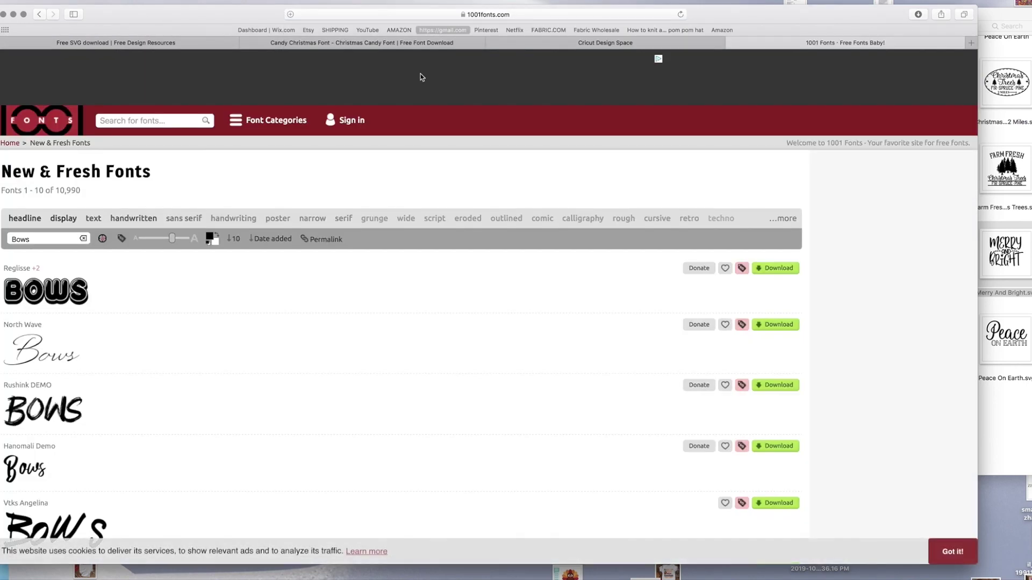
pyautogui.moveTo(276, 121)
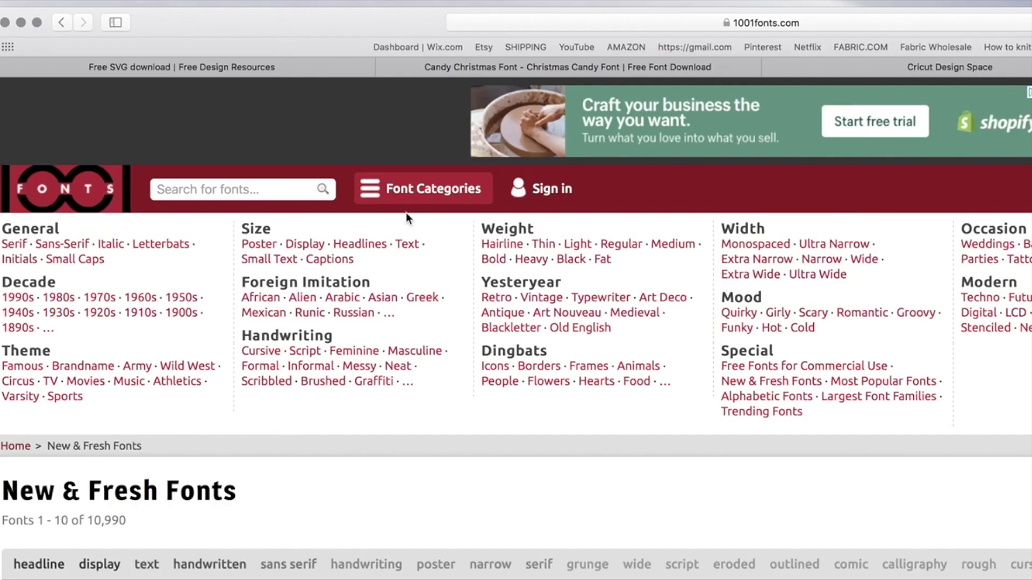
pyautogui.click(260, 123)
pyautogui.click(261, 124)
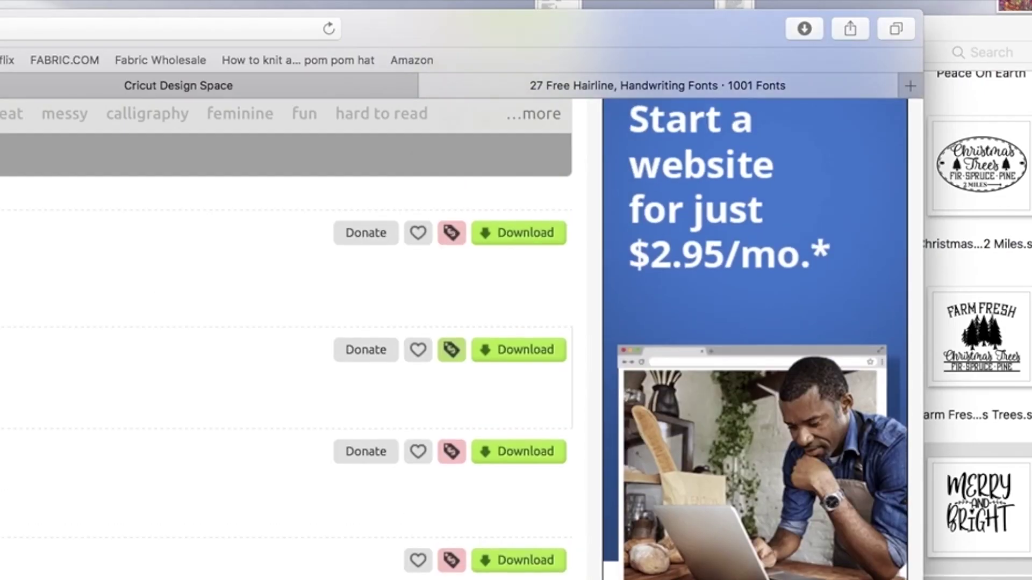
pyautogui.scroll(15, 290, 376)
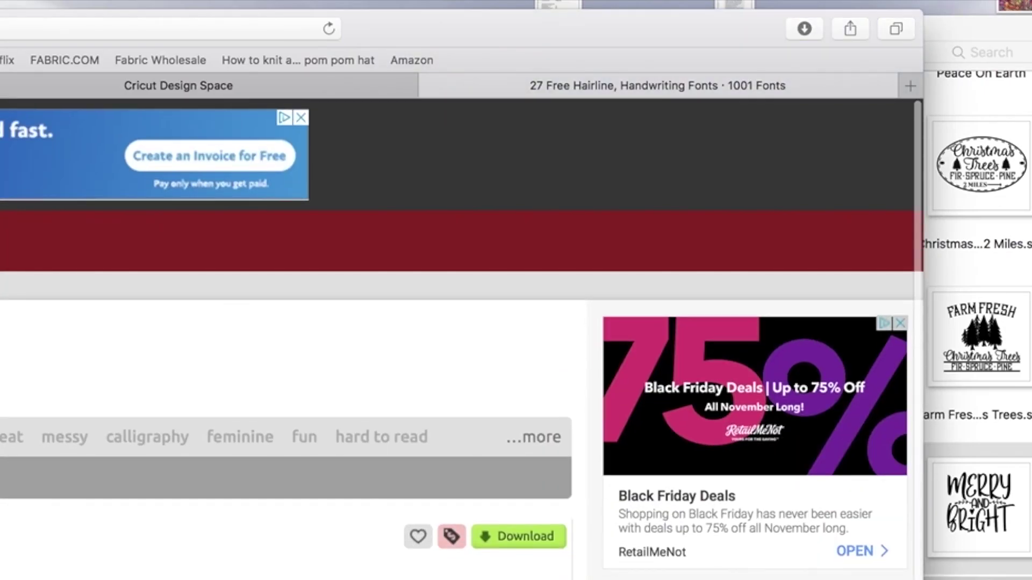
pyautogui.click(804, 28)
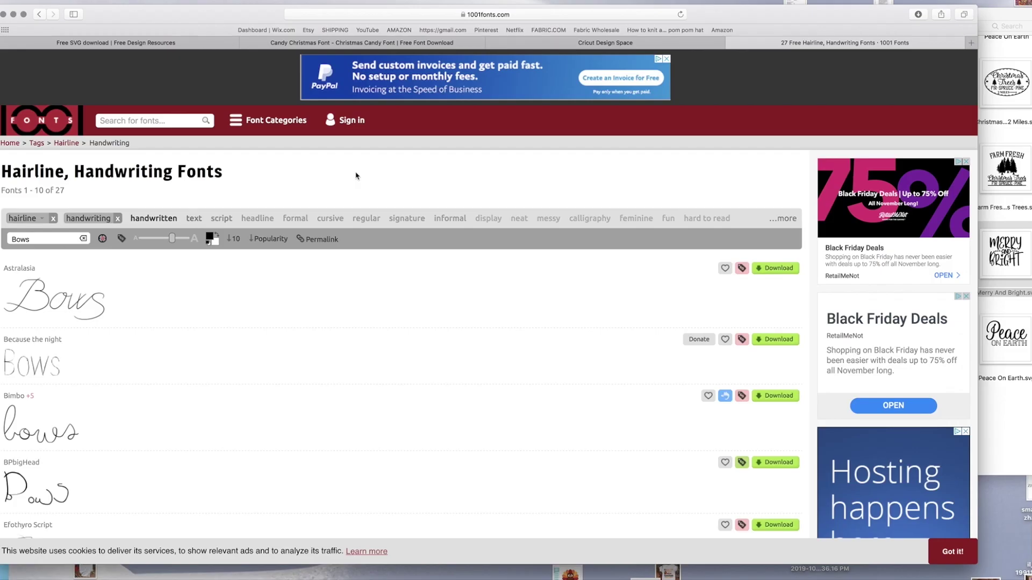
pyautogui.click(421, 14)
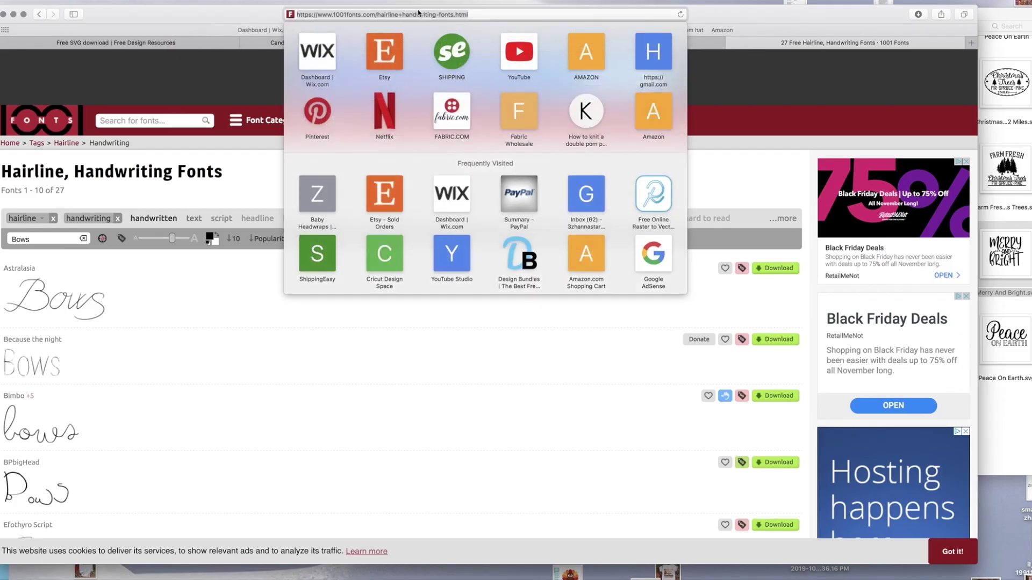
# Step: Browse dafont.com's christmas font results, then reopen the Cricut text's font list
pyautogui.write('dafont.com')
pyautogui.press('Return')
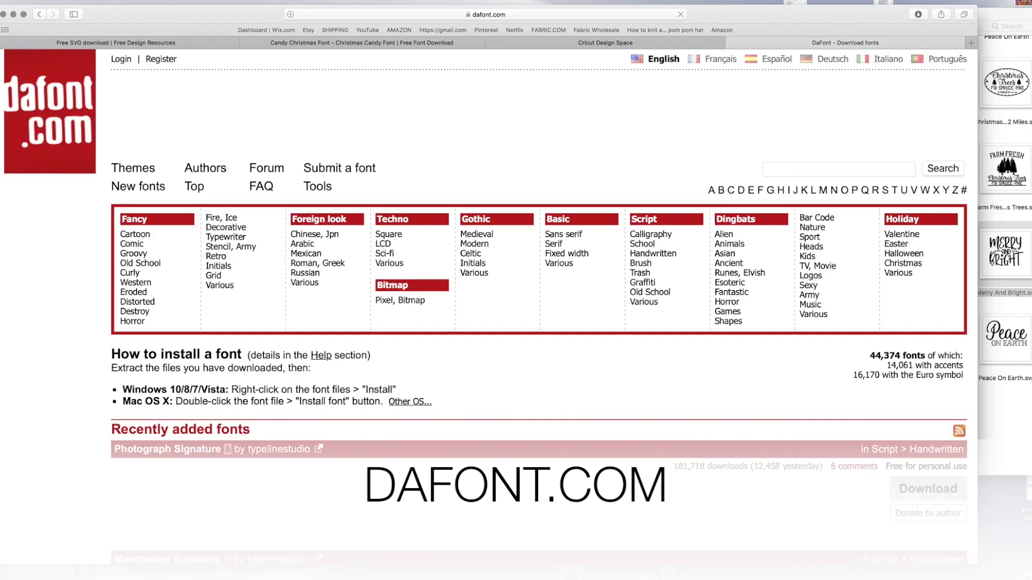
pyautogui.scroll(-3, 526, 165)
pyautogui.scroll(-15, 525, 164)
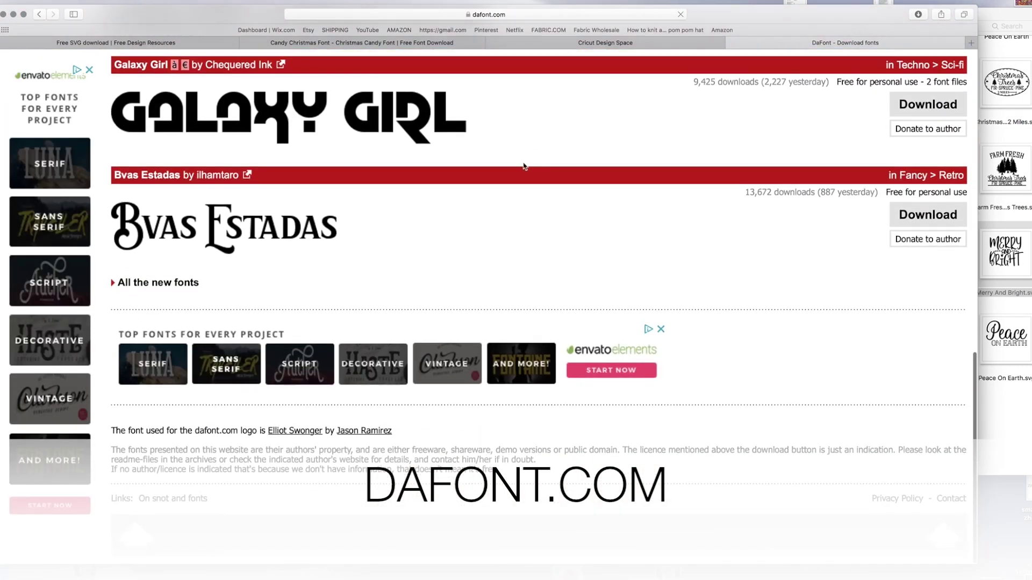
pyautogui.scroll(20, 525, 165)
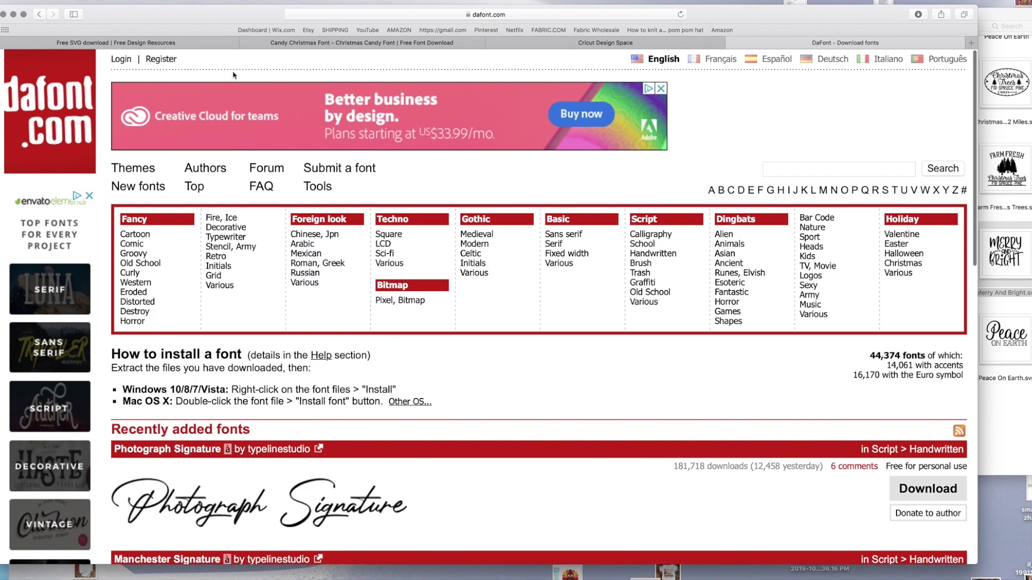
pyautogui.scroll(-10, 454, 189)
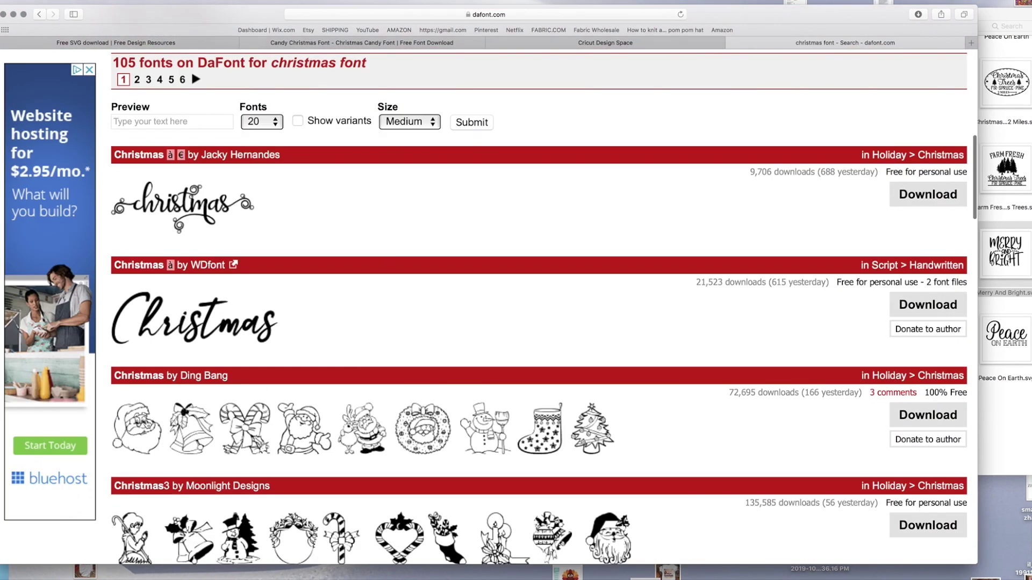
pyautogui.scroll(-5, 556, 447)
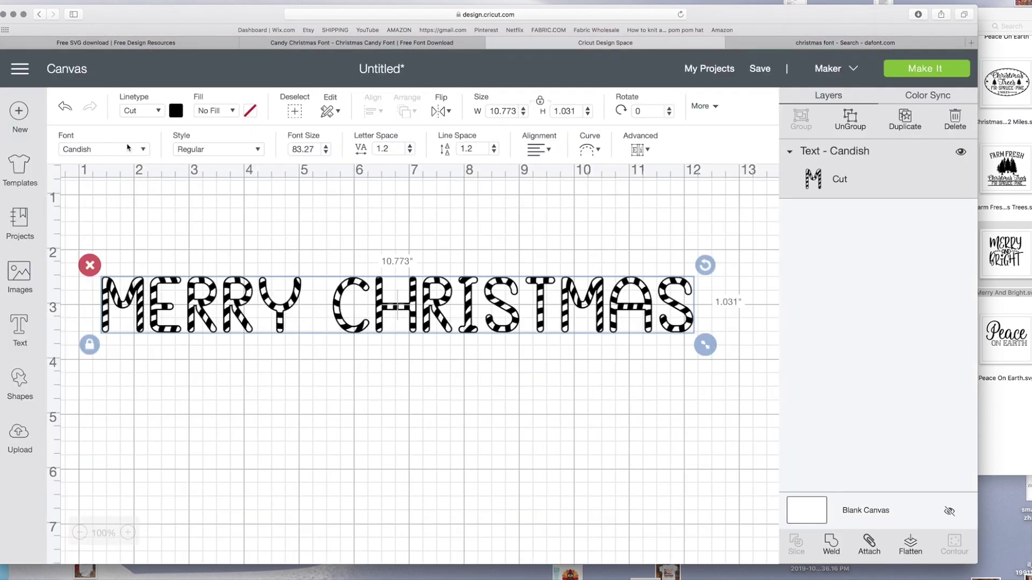
pyautogui.click(92, 150)
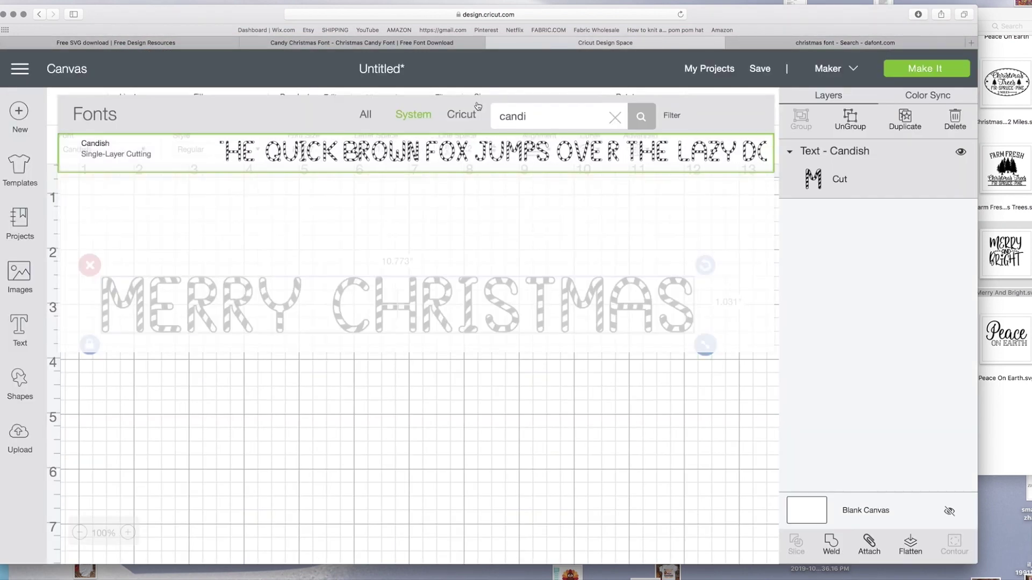
# Step: Clear the 'candi' font search and apply the Diamonds font to the text
pyautogui.click(615, 117)
pyautogui.scroll(-5, 473, 271)
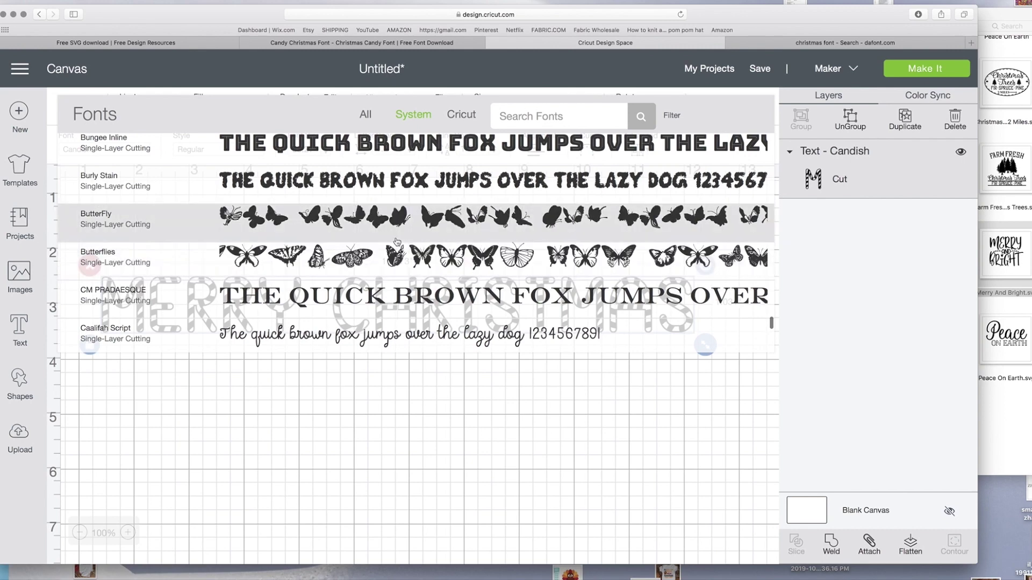
pyautogui.scroll(-4, 396, 249)
pyautogui.scroll(-6, 425, 269)
pyautogui.scroll(-1, 457, 257)
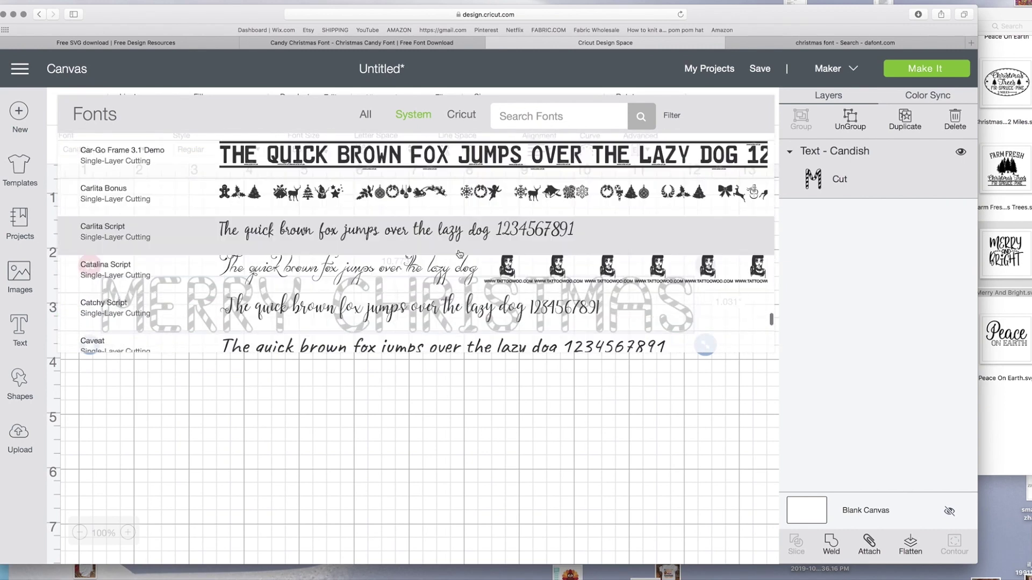
pyautogui.scroll(-15, 460, 254)
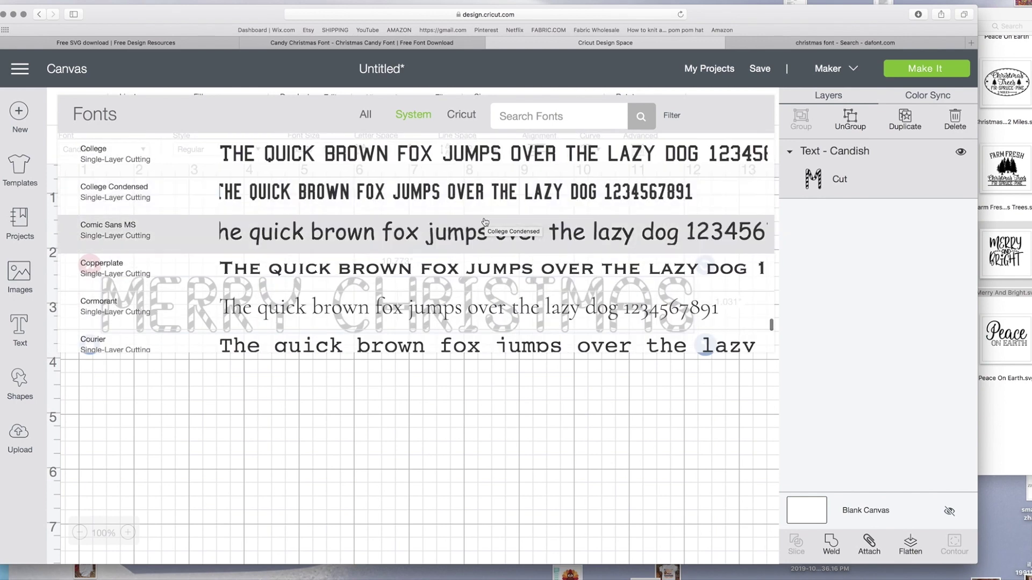
pyautogui.scroll(-8, 485, 222)
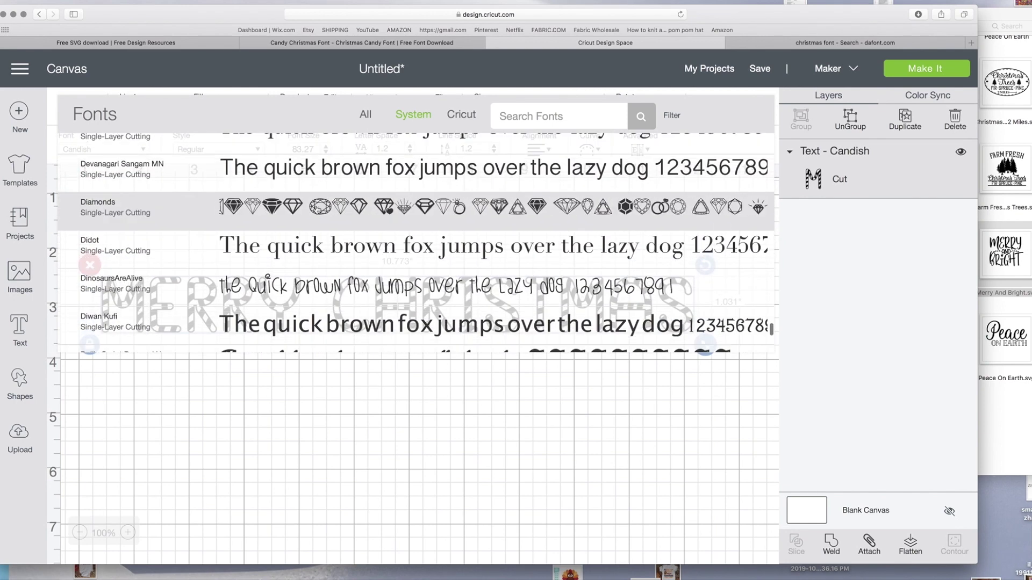
pyautogui.click(390, 213)
# Step: Replace the text with random letters to reveal the Diamonds ring glyph
pyautogui.tripleClick(226, 210)
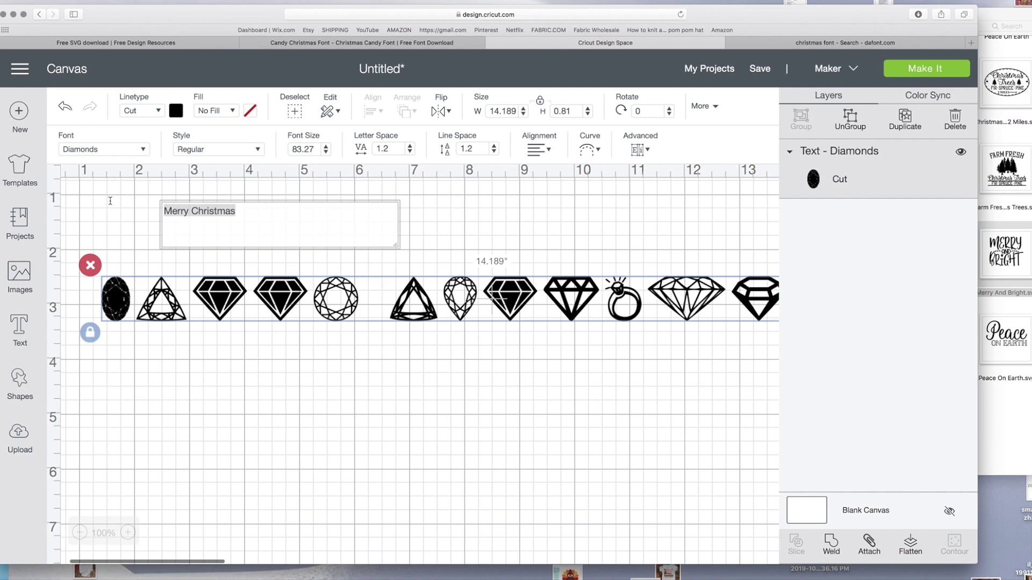
pyautogui.write('as')
pyautogui.write('bdjfgn;dsjgawejgk')
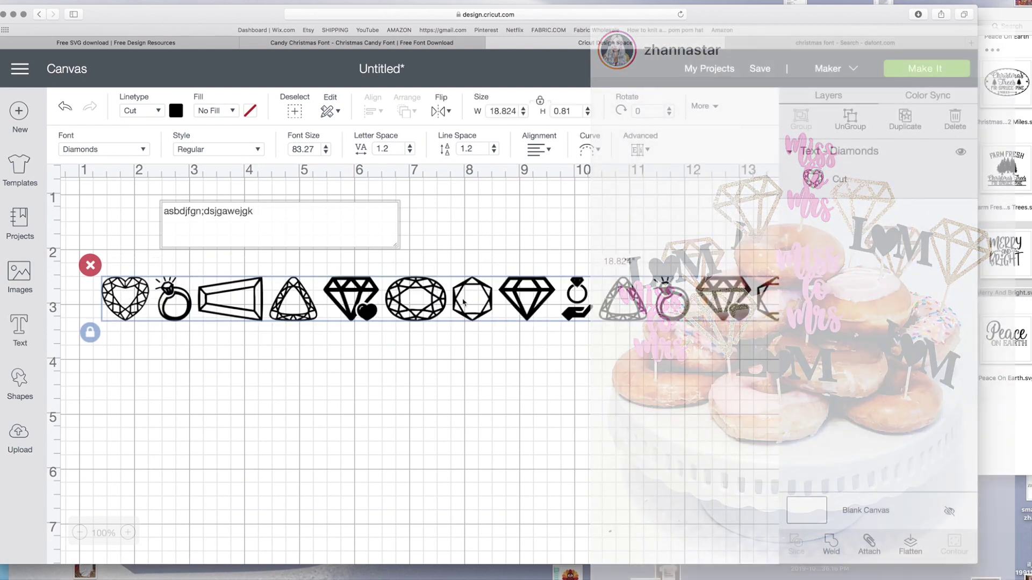
pyautogui.click(123, 150)
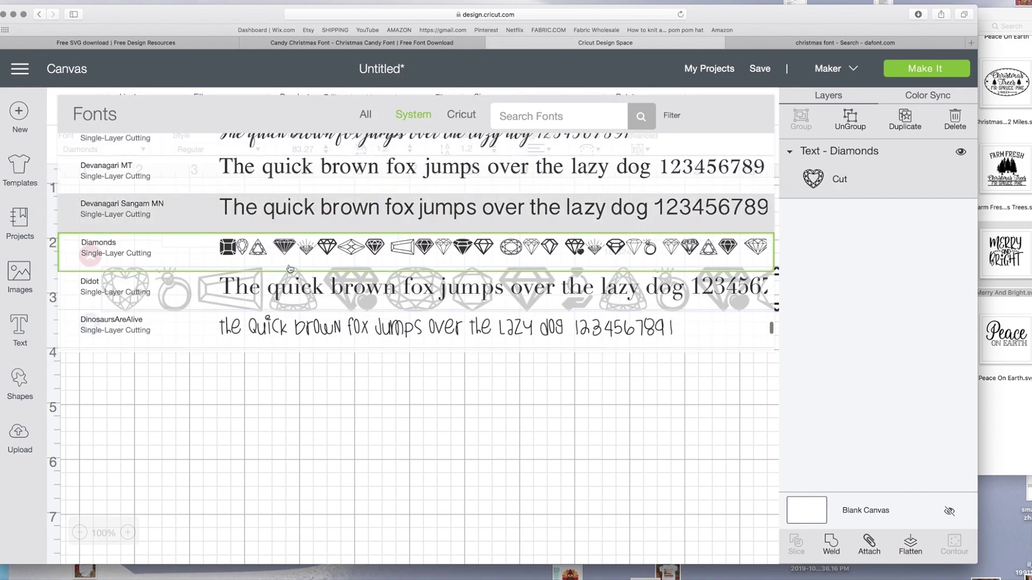
pyautogui.click(399, 477)
# Step: Search DaFont for 'diamonds', then recolour the ring glyph in Cricut
pyautogui.click(839, 43)
pyautogui.tripleClick(830, 171)
pyautogui.write('diamonds')
pyautogui.press('Return')
pyautogui.scroll(-5, 444, 227)
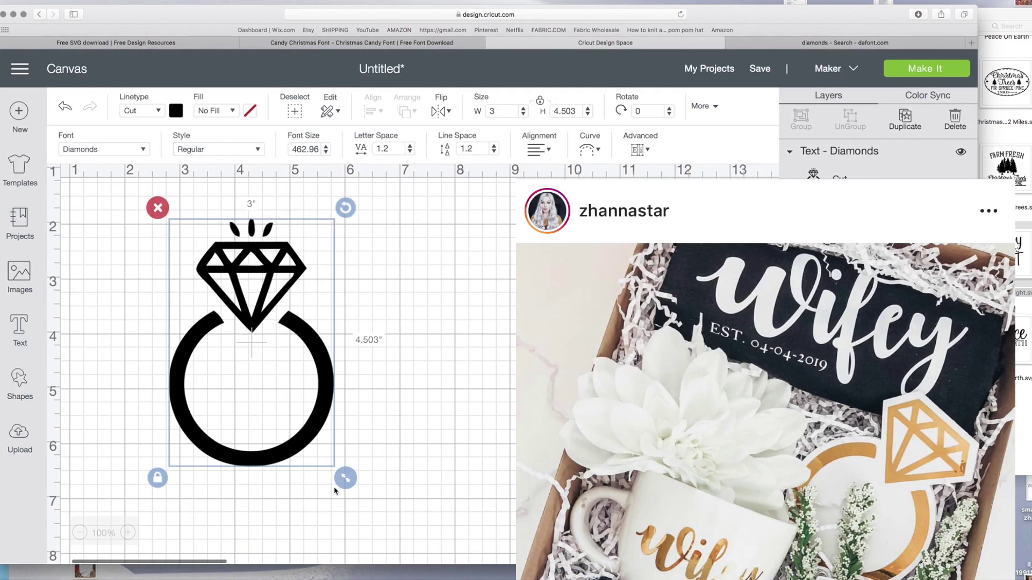
pyautogui.click(176, 109)
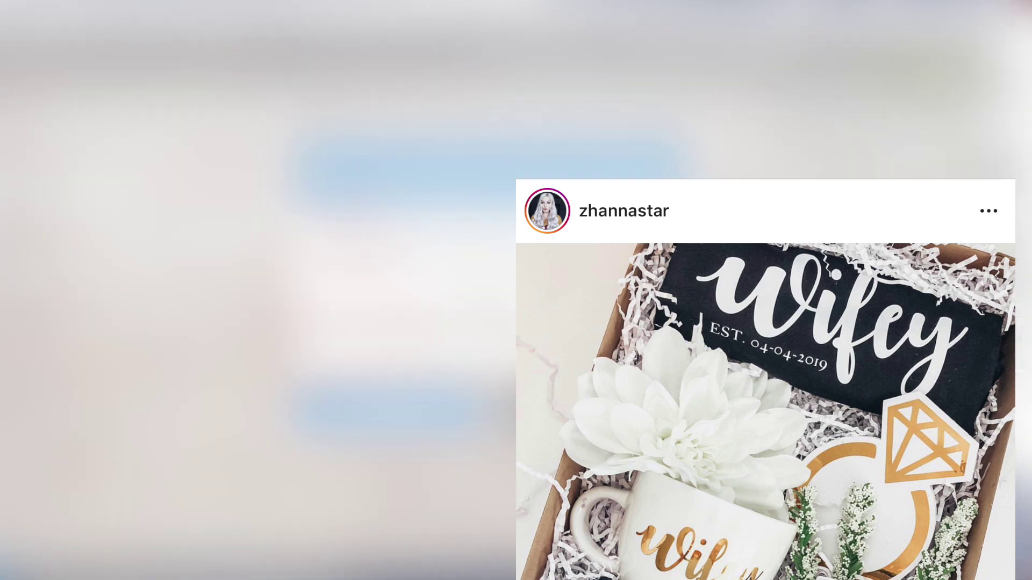
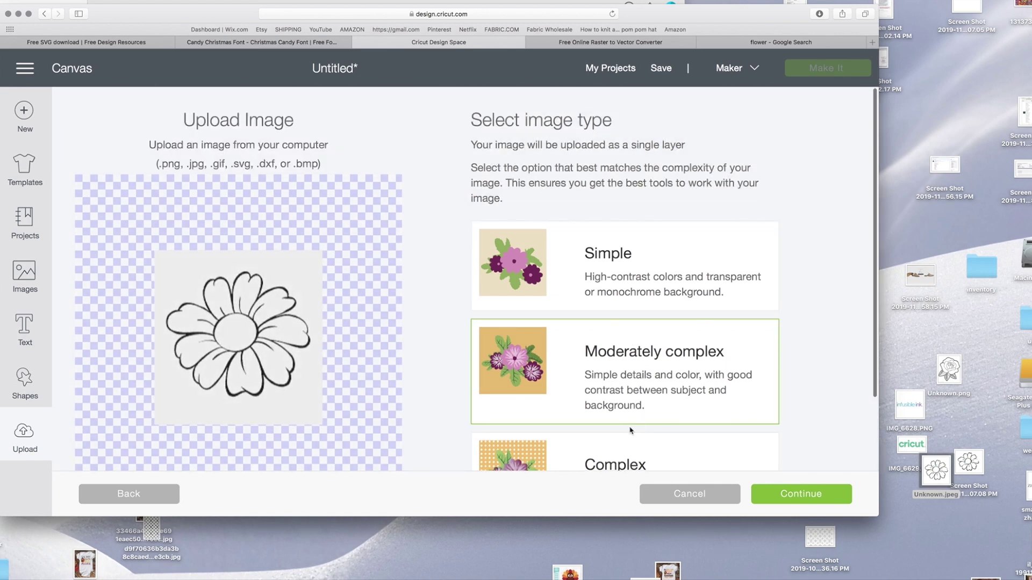
# Step: Try the flower as a Complex image, wand-erase the white background and petal interiors, and preview the cut
pyautogui.click(633, 448)
pyautogui.click(791, 503)
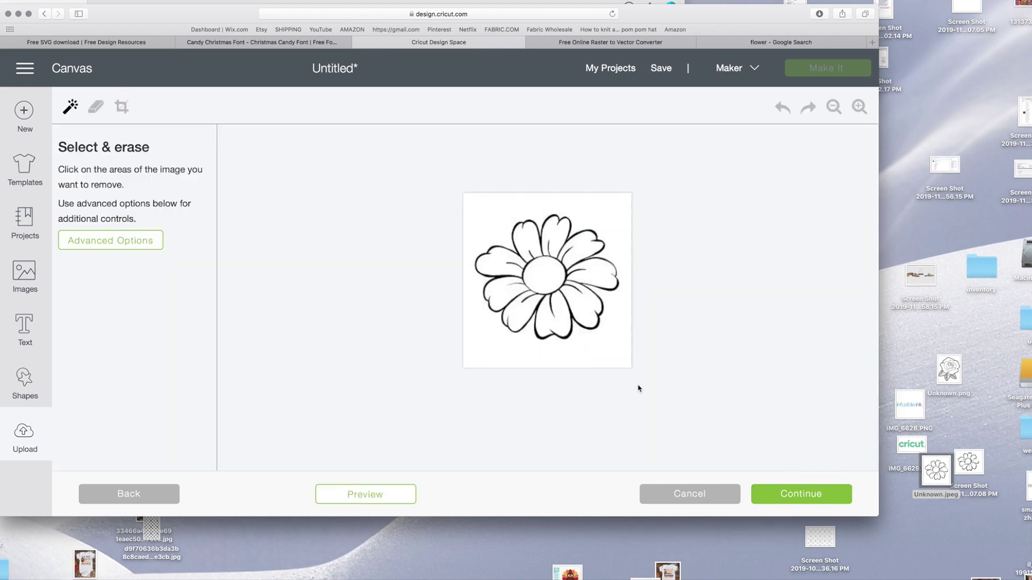
pyautogui.click(598, 338)
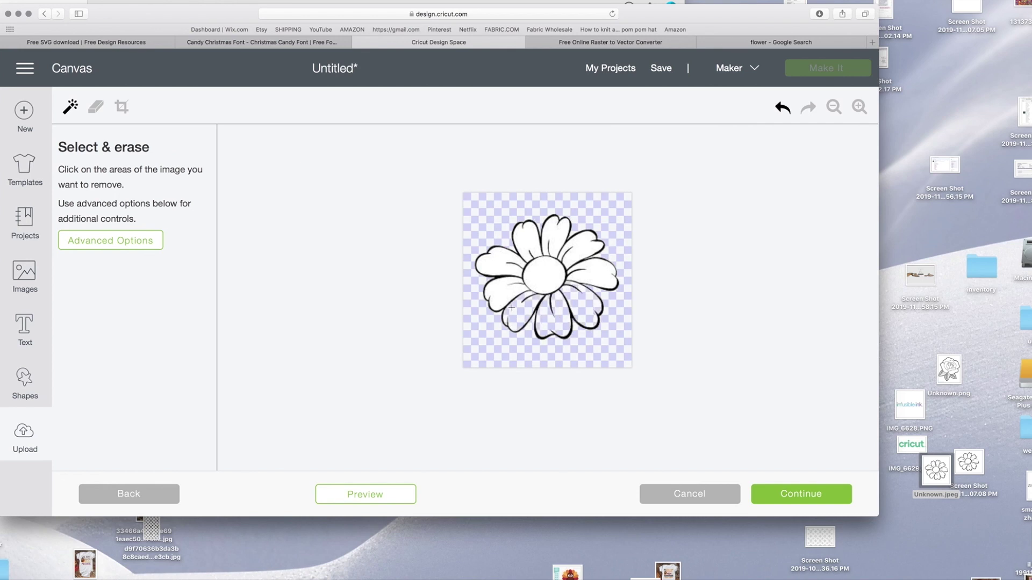
pyautogui.click(503, 261)
pyautogui.click(860, 107)
pyautogui.click(860, 107)
pyautogui.click(386, 499)
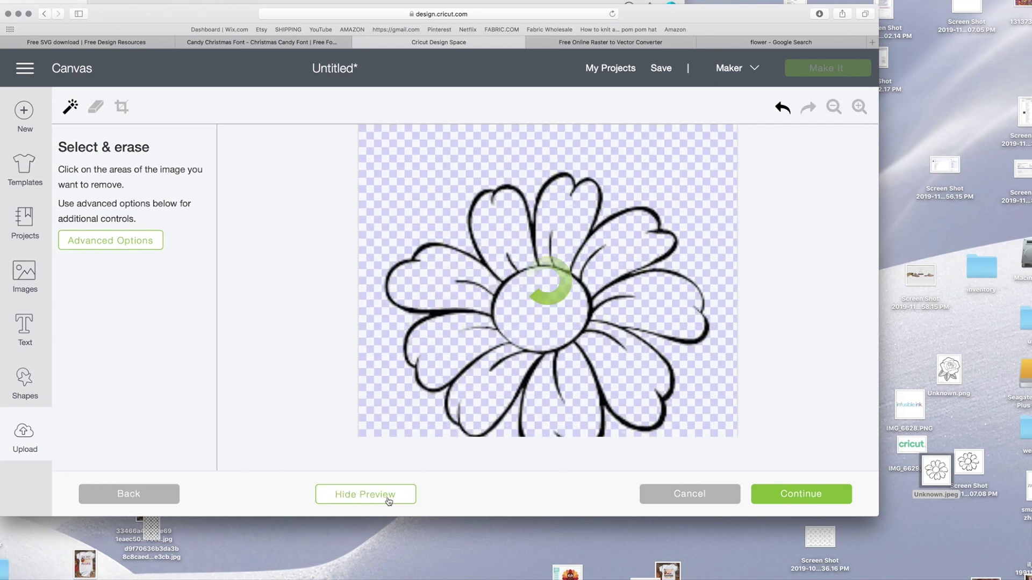
pyautogui.scroll(-2, 563, 282)
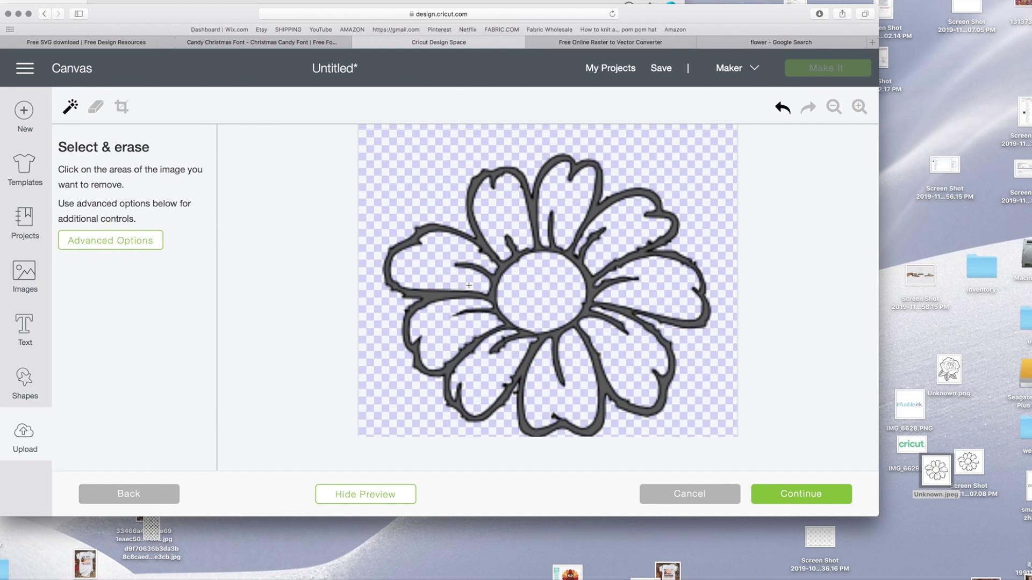
# Step: Retry the flower as a Simple image, erase the white inside the petals and preview again
pyautogui.click(159, 500)
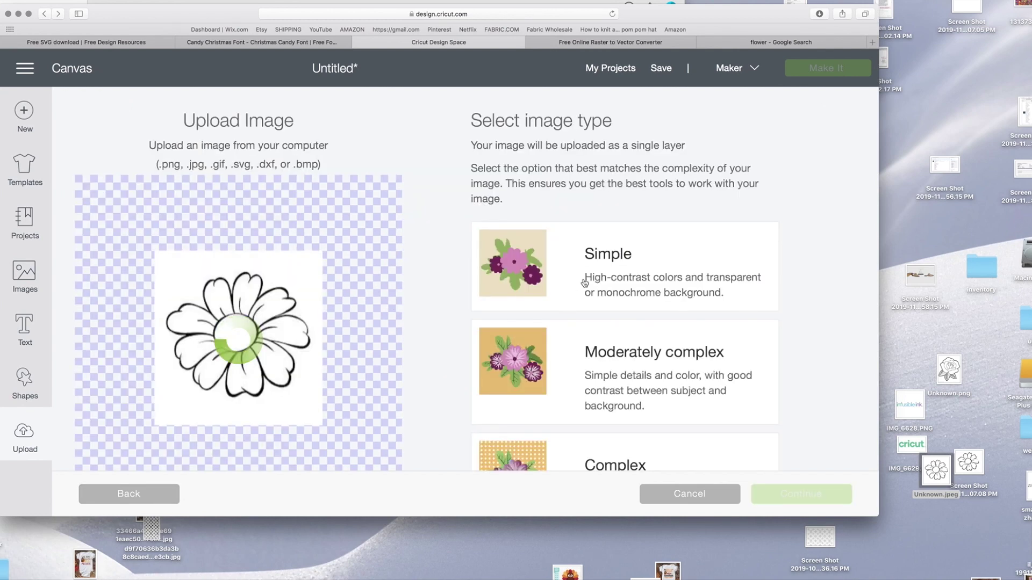
pyautogui.click(573, 297)
pyautogui.click(819, 504)
pyautogui.click(553, 319)
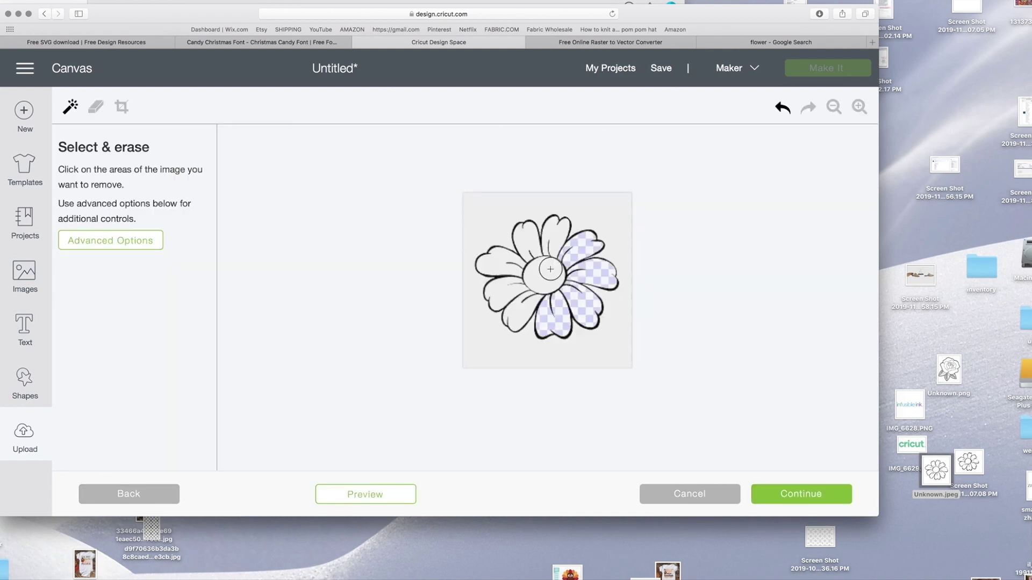
pyautogui.click(379, 497)
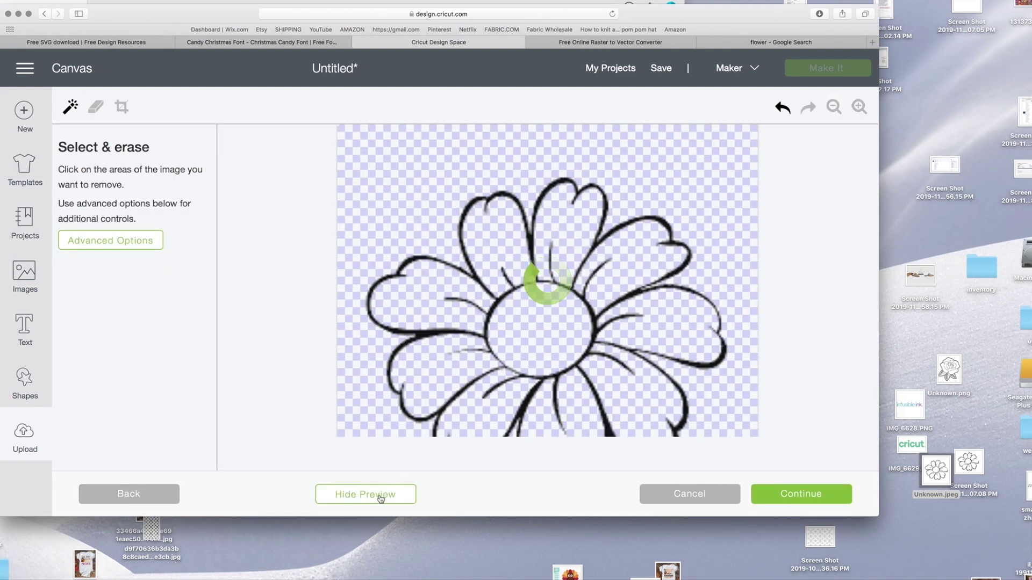
pyautogui.scroll(-2, 517, 379)
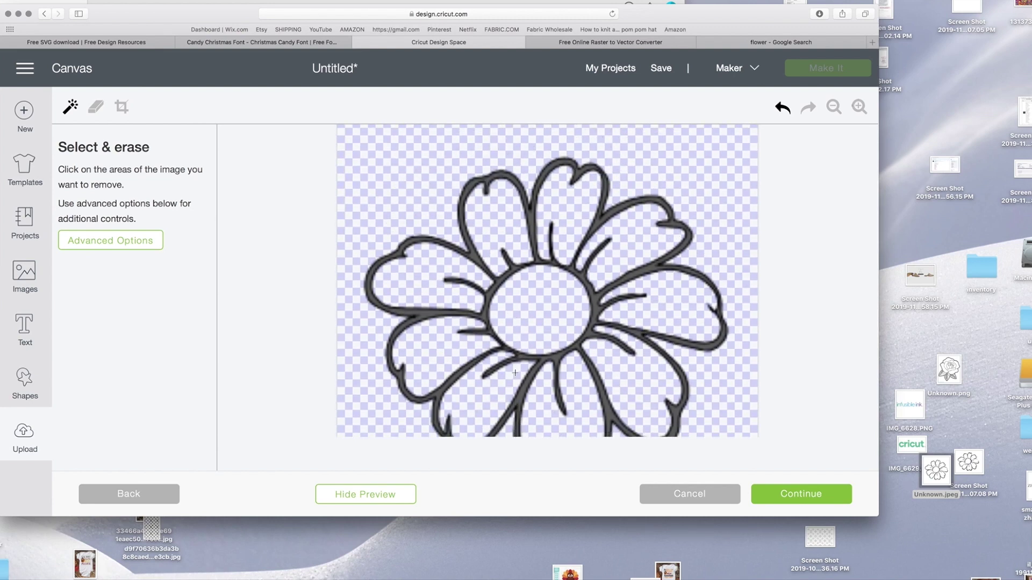
# Step: Back out of the upload and drop the flower screenshot into the online vector converter
pyautogui.click(101, 492)
pyautogui.click(102, 492)
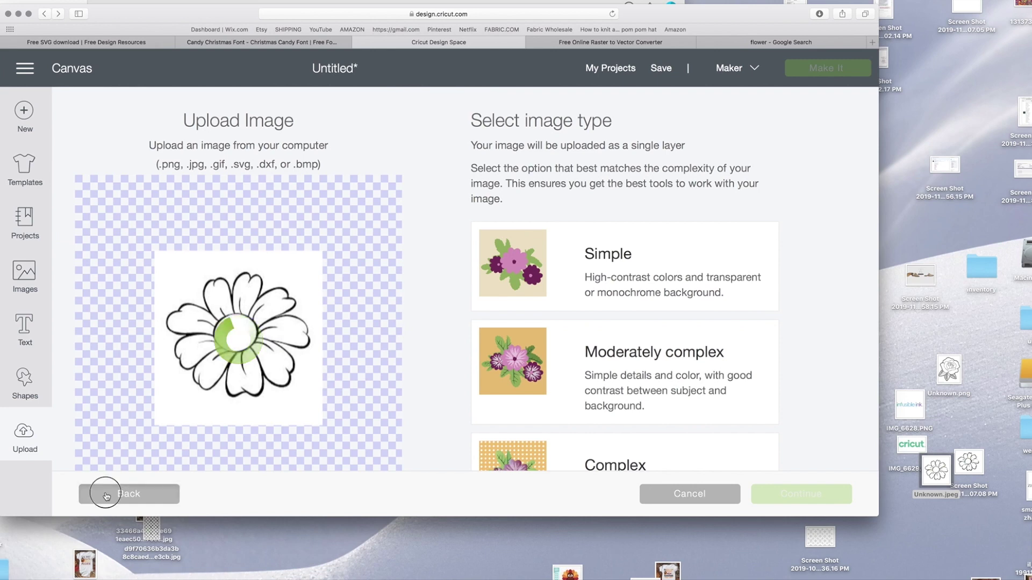
pyautogui.click(649, 47)
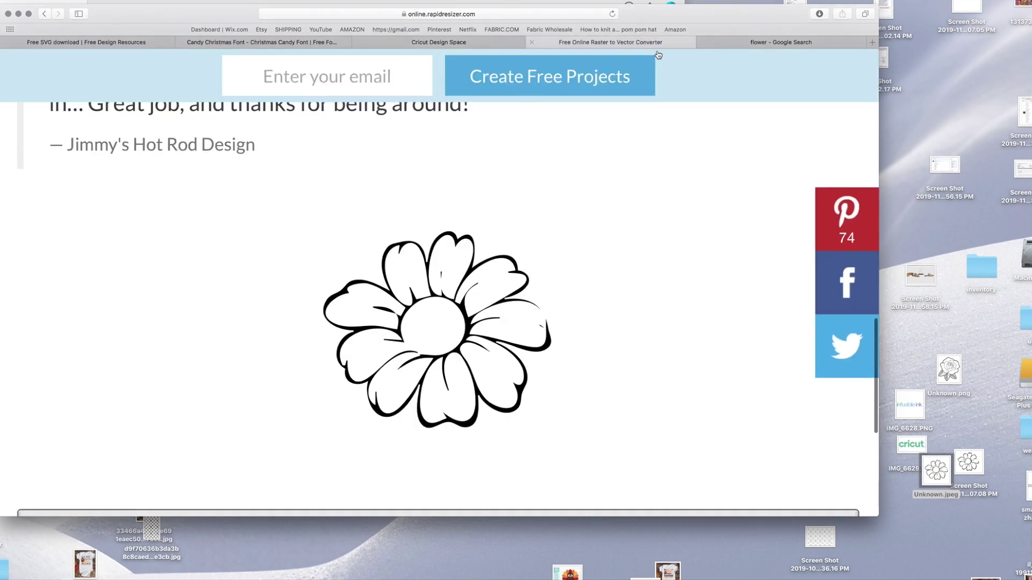
pyautogui.moveTo(968, 463); pyautogui.dragTo(508, 353)
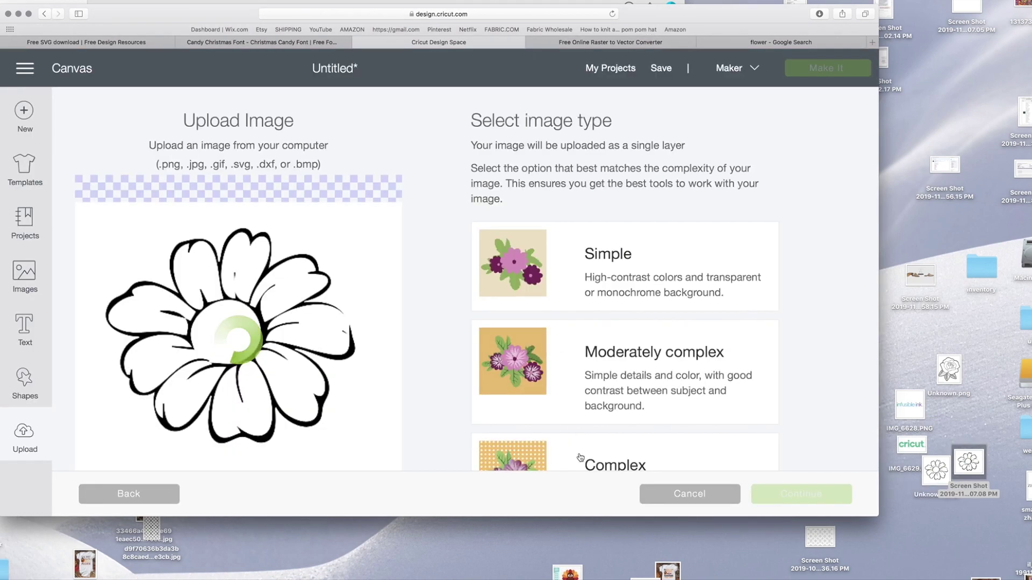
# Step: Upload the new screenshot as a Complex image and wand-erase the white areas in the petals
pyautogui.click(626, 293)
pyautogui.click(644, 459)
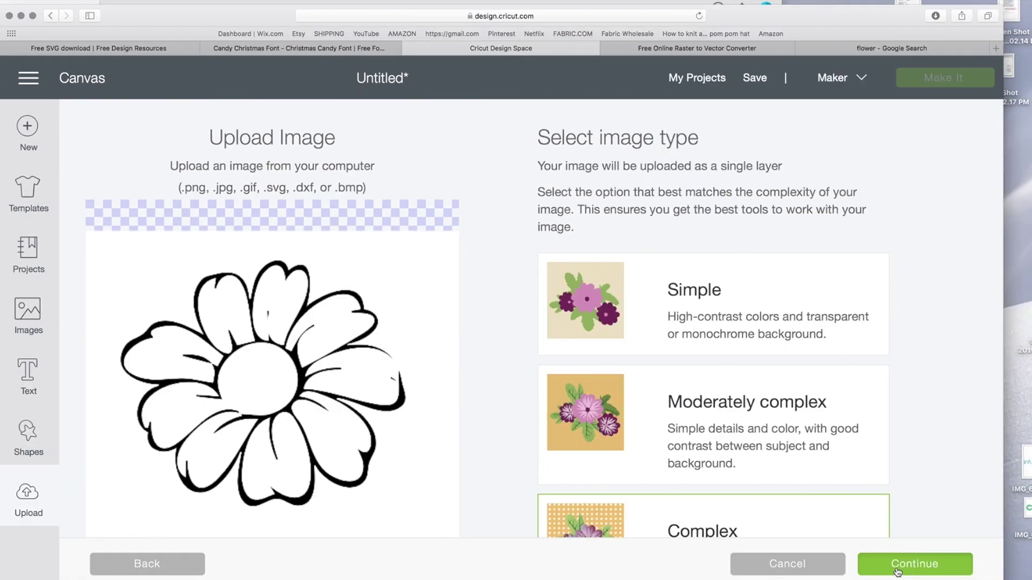
pyautogui.click(788, 499)
pyautogui.click(980, 121)
pyautogui.click(502, 449)
# Step: Preview the flower's cut outline, zooming in and out to inspect the whole flower
pyautogui.scroll(-5, 635, 376)
pyautogui.click(950, 120)
pyautogui.click(418, 564)
pyautogui.click(982, 122)
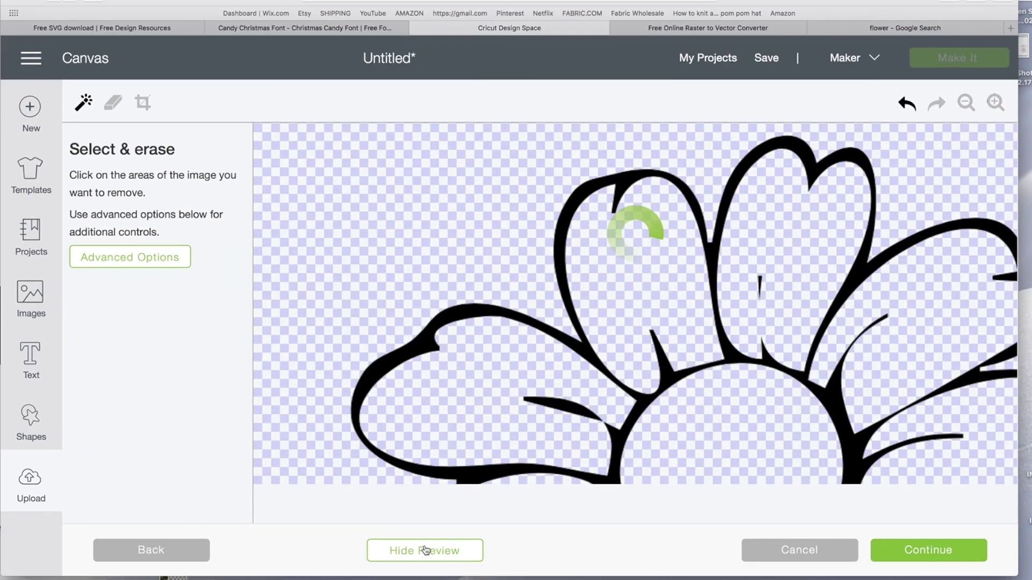
pyautogui.scroll(-2, 788, 246)
pyautogui.hscroll(5, 788, 247)
pyautogui.scroll(-5, 788, 246)
pyautogui.click(960, 122)
pyautogui.click(961, 123)
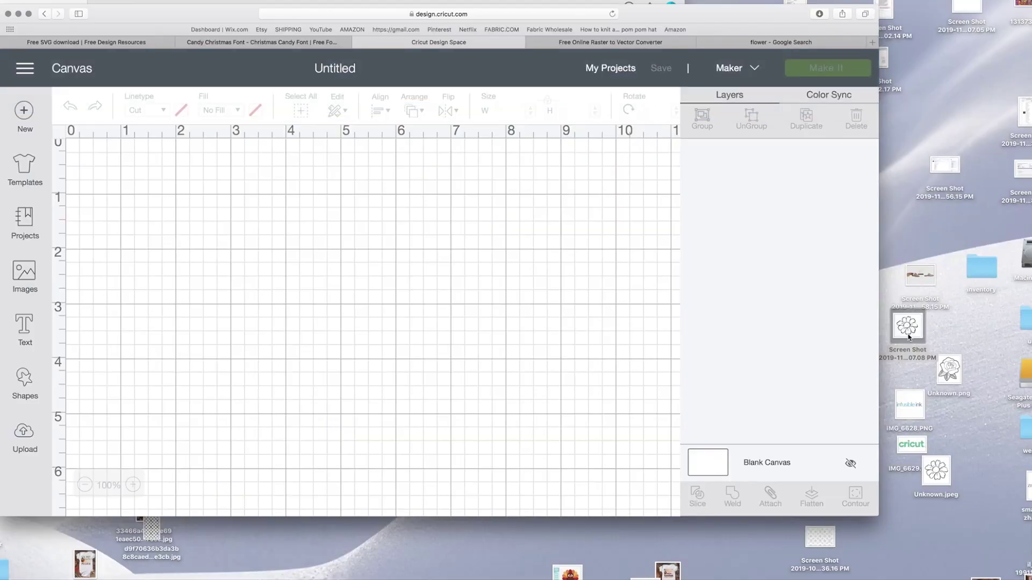
# Step: Open 'Screen Shot 2019-11-08 at 2.07.08 PM' in Paint S using Open With
pyautogui.rightClick(908, 337)
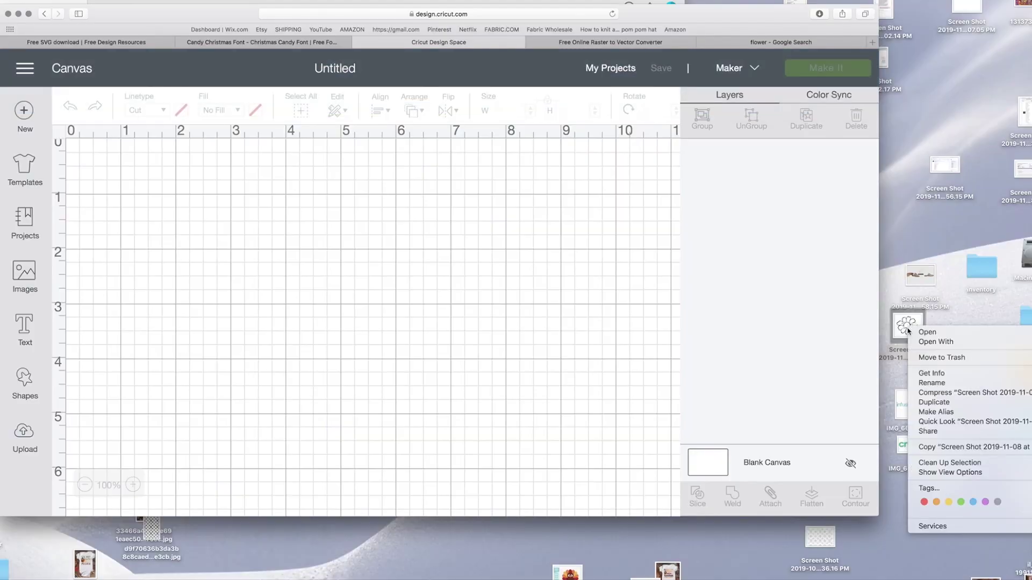
pyautogui.moveTo(927, 345)
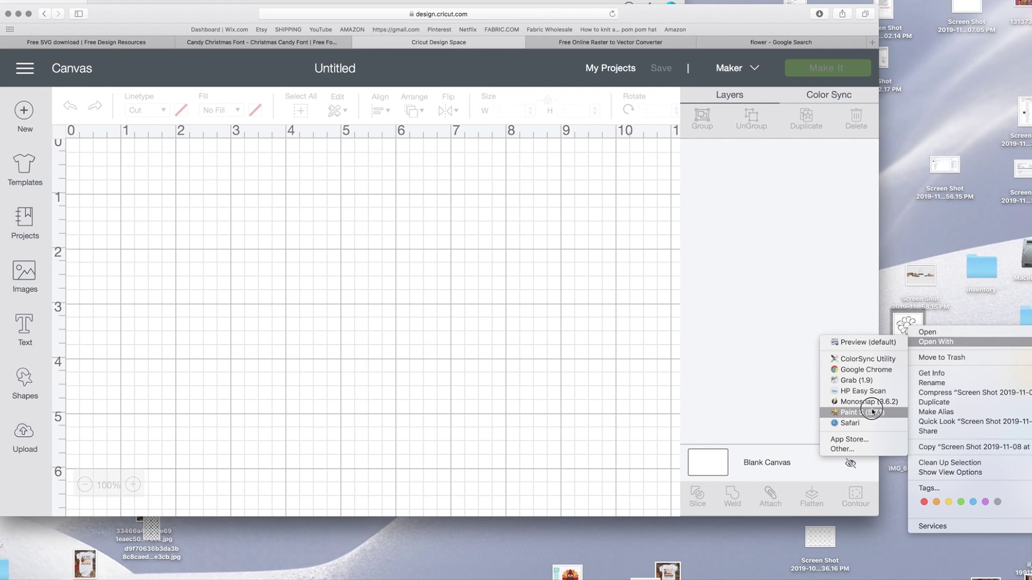
pyautogui.click(872, 412)
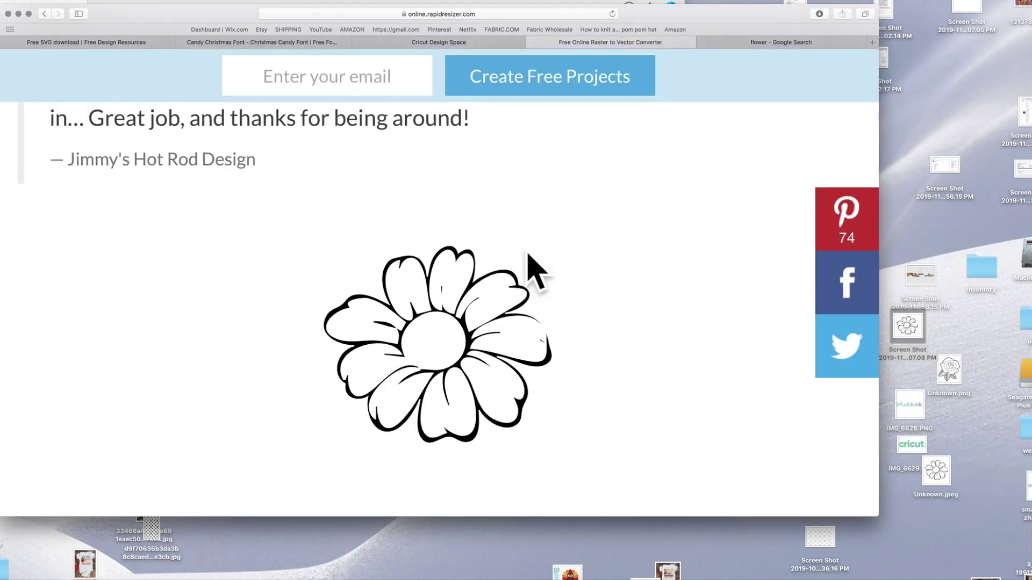
pyautogui.scroll(15, 525, 251)
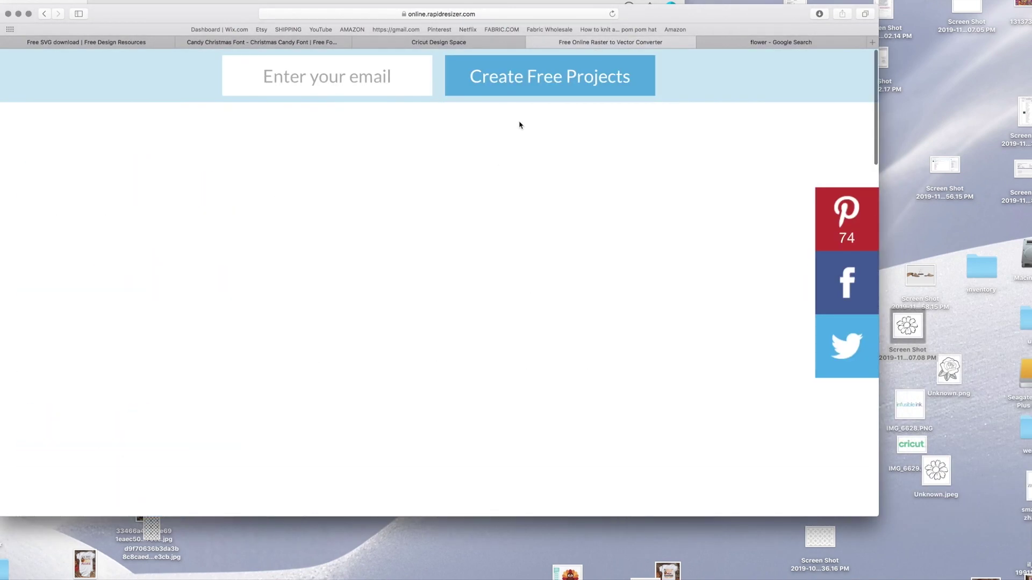
pyautogui.scroll(-10, 533, 204)
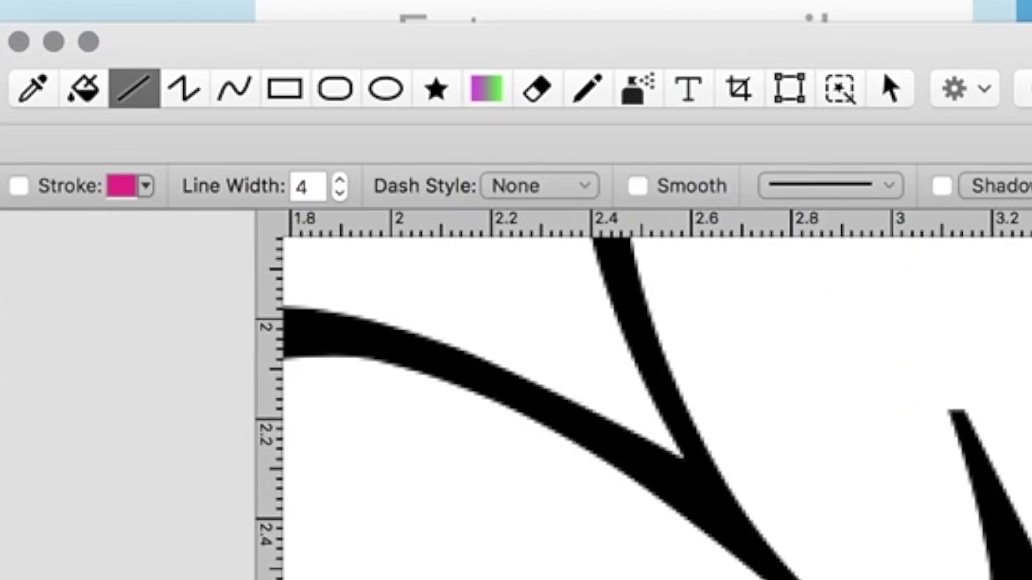
# Step: Draw curve strokes closing the petal gap and following the lower petal edge around the centre
pyautogui.hscroll(5, 645, 392)
pyautogui.hscroll(6, 645, 398)
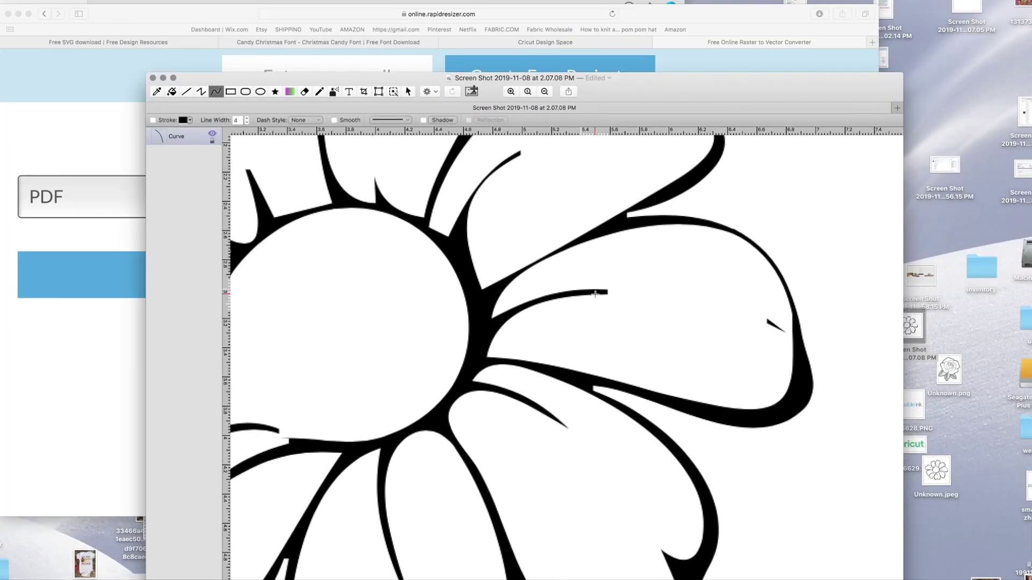
pyautogui.moveTo(626, 302); pyautogui.dragTo(859, 344)
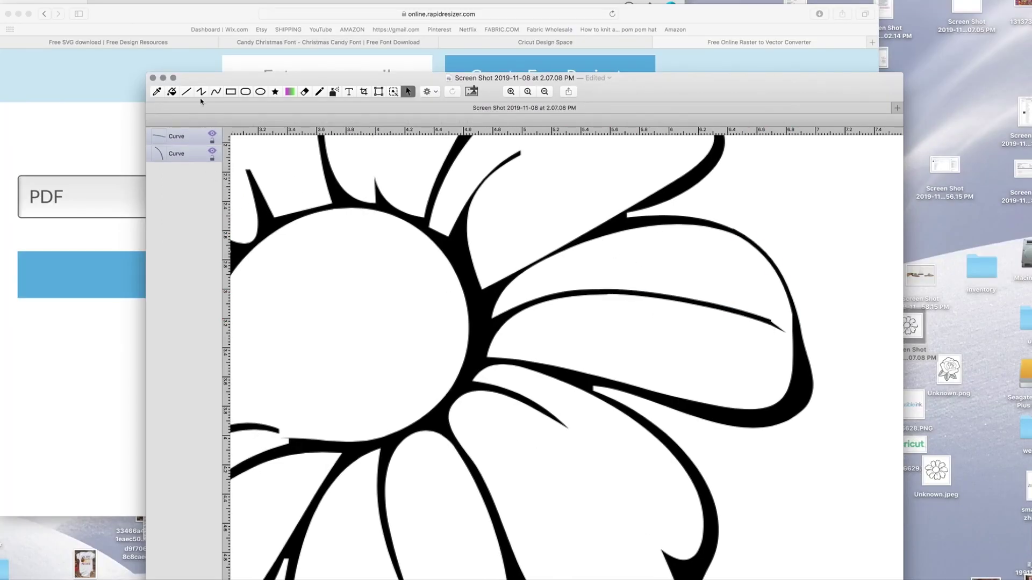
pyautogui.click(215, 91)
pyautogui.click(190, 120)
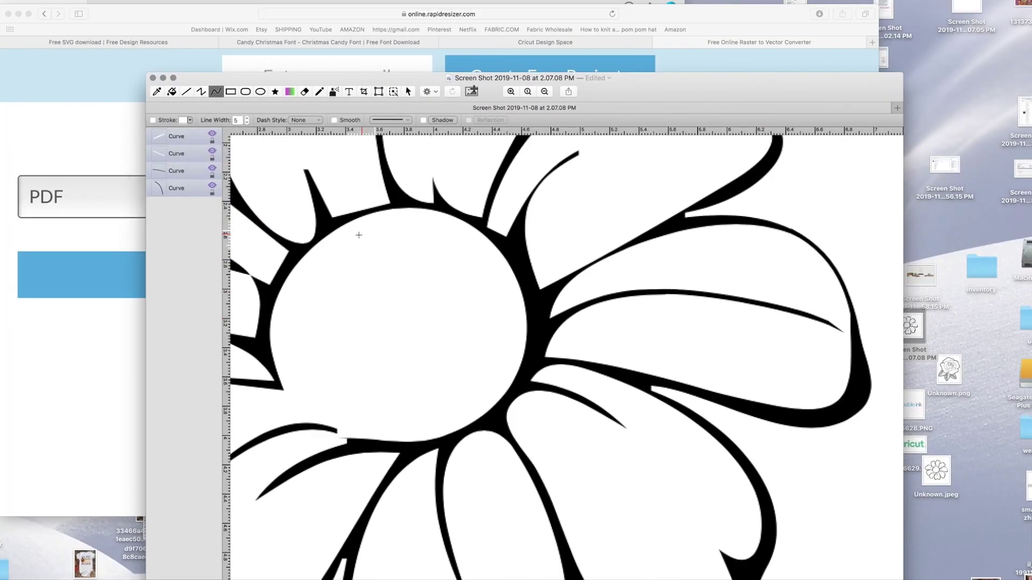
pyautogui.hscroll(-10, 357, 234)
pyautogui.scroll(5, 357, 233)
pyautogui.moveTo(559, 455); pyautogui.dragTo(638, 515)
pyautogui.moveTo(579, 470); pyautogui.dragTo(659, 517)
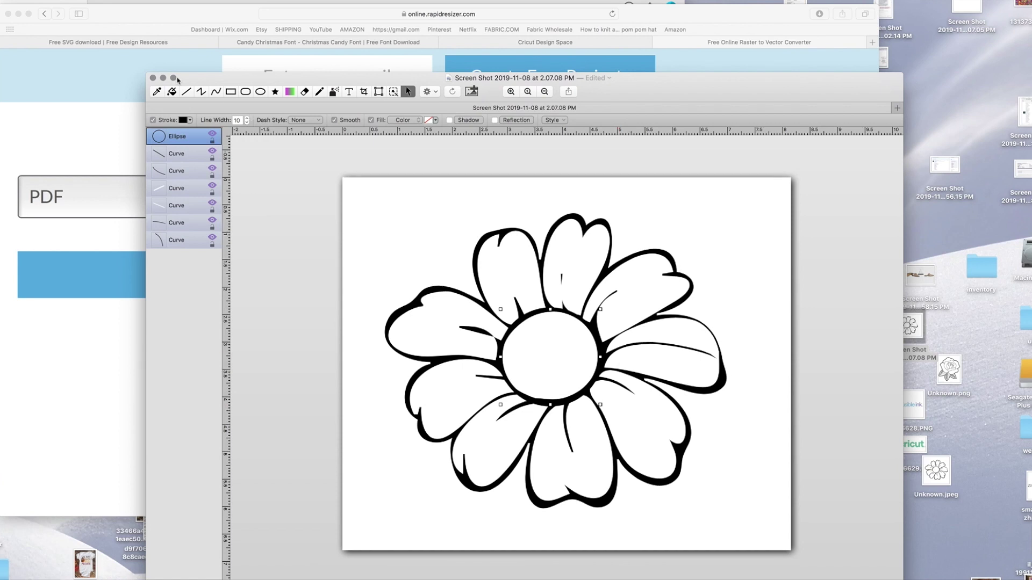
# Step: Draw vein lines in the top petal and the left petal
pyautogui.click(216, 92)
pyautogui.moveTo(564, 259); pyautogui.dragTo(565, 310)
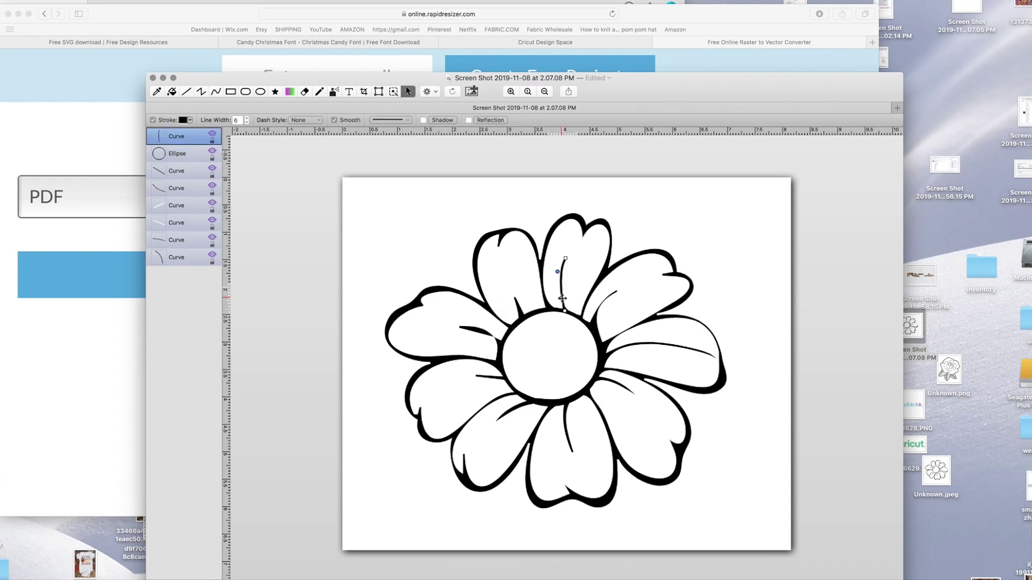
pyautogui.click(583, 285)
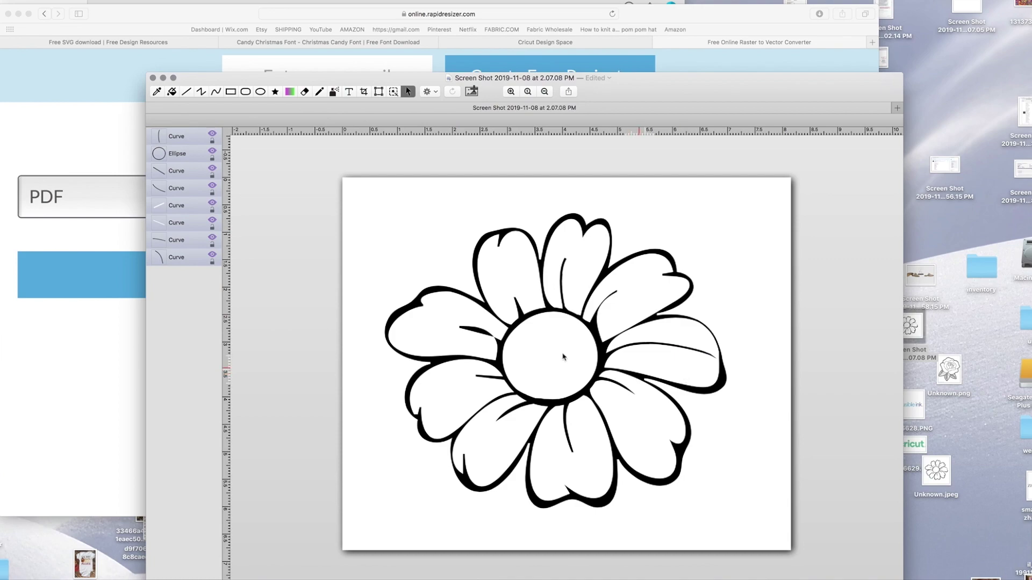
pyautogui.moveTo(438, 327); pyautogui.dragTo(499, 343)
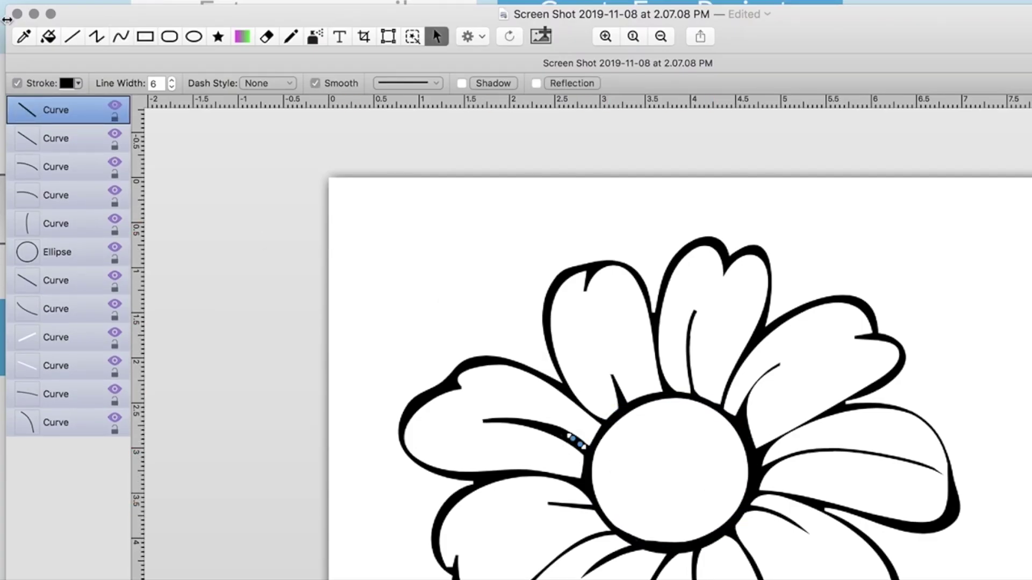
pyautogui.click(48, 37)
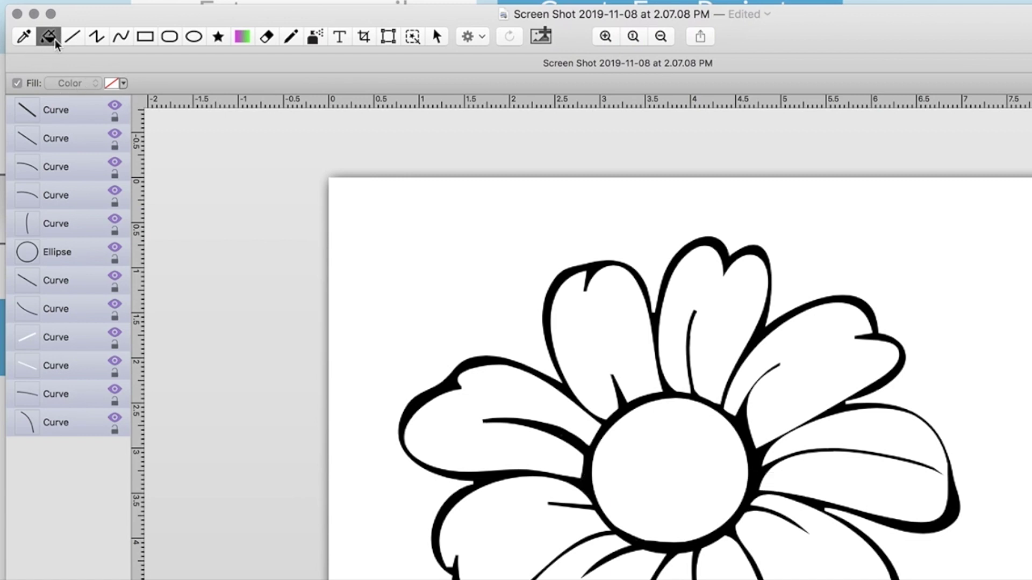
# Step: Paint-bucket the white background, every petal and the flower centre transparent
pyautogui.click(444, 214)
pyautogui.click(606, 341)
pyautogui.click(473, 446)
pyautogui.click(511, 532)
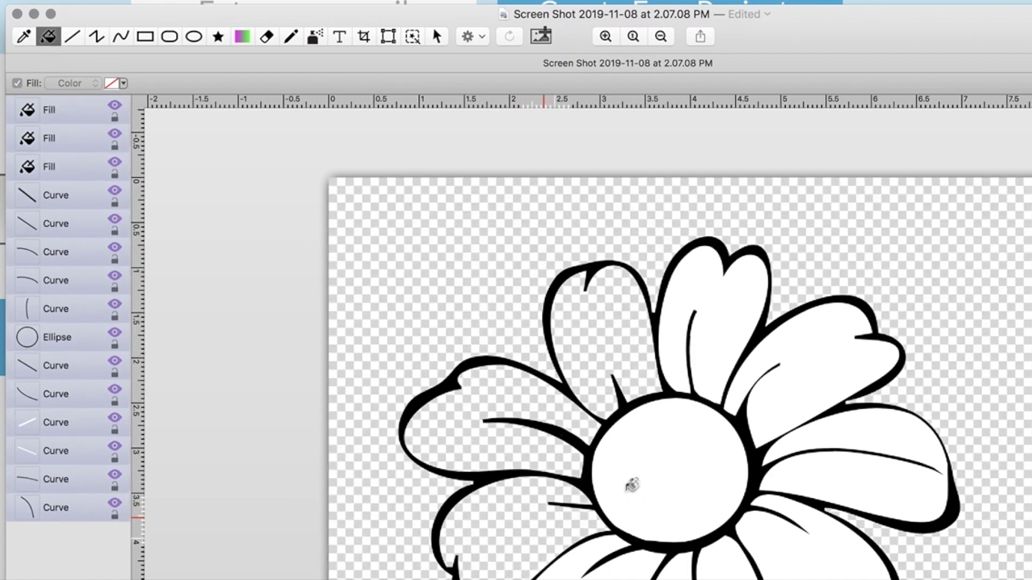
pyautogui.click(633, 495)
pyautogui.click(704, 493)
pyautogui.click(801, 551)
pyautogui.click(835, 480)
pyautogui.click(852, 430)
pyautogui.click(812, 355)
pyautogui.click(723, 322)
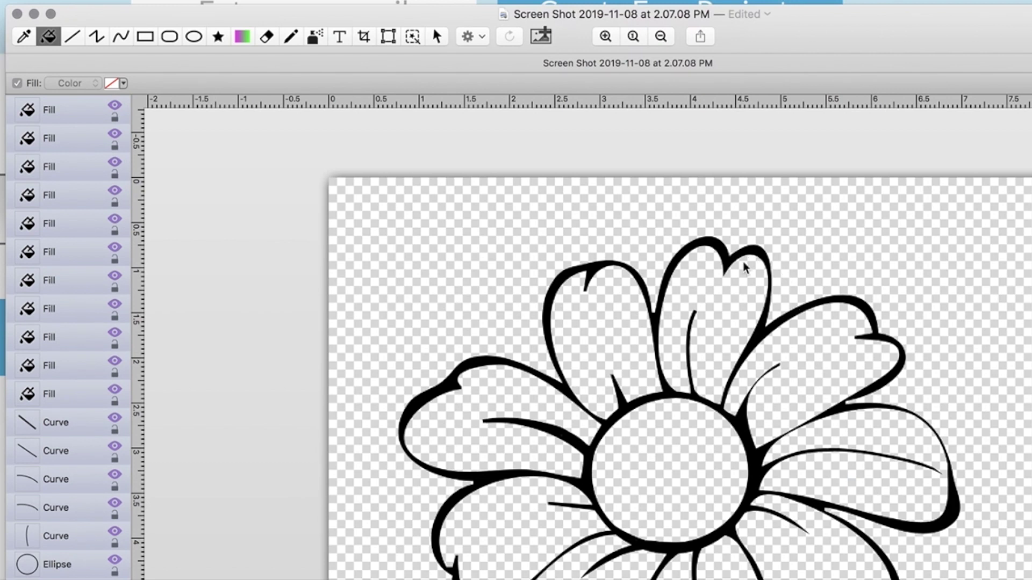
# Step: Save the flower as a PNG file with Save As
pyautogui.press('super+shift+s')
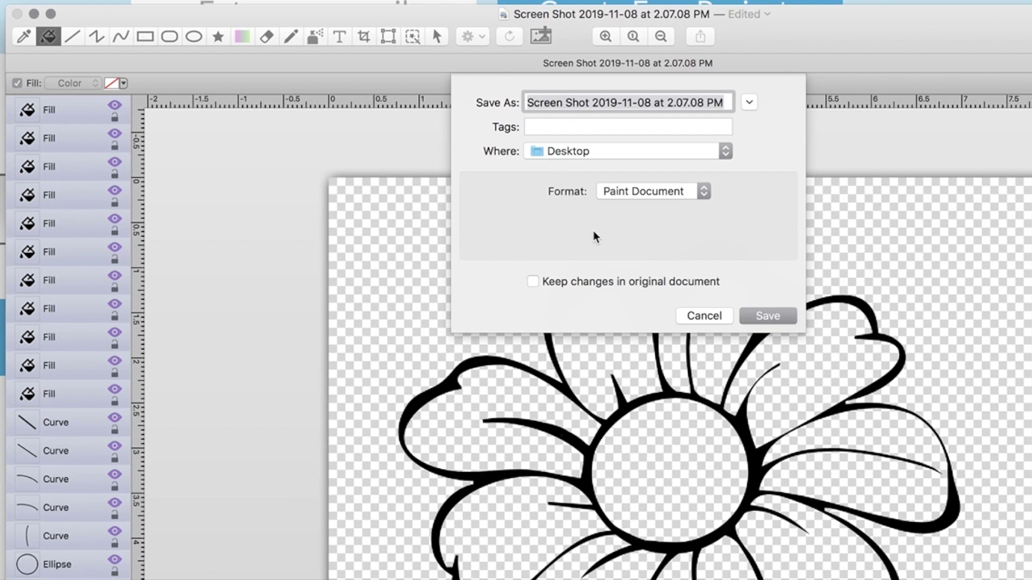
pyautogui.click(641, 191)
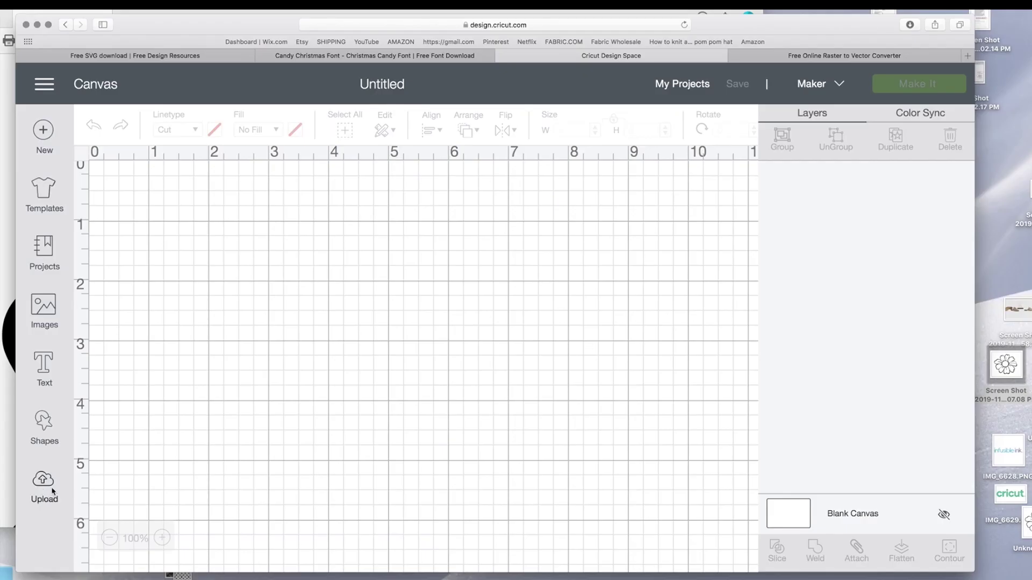
pyautogui.click(43, 484)
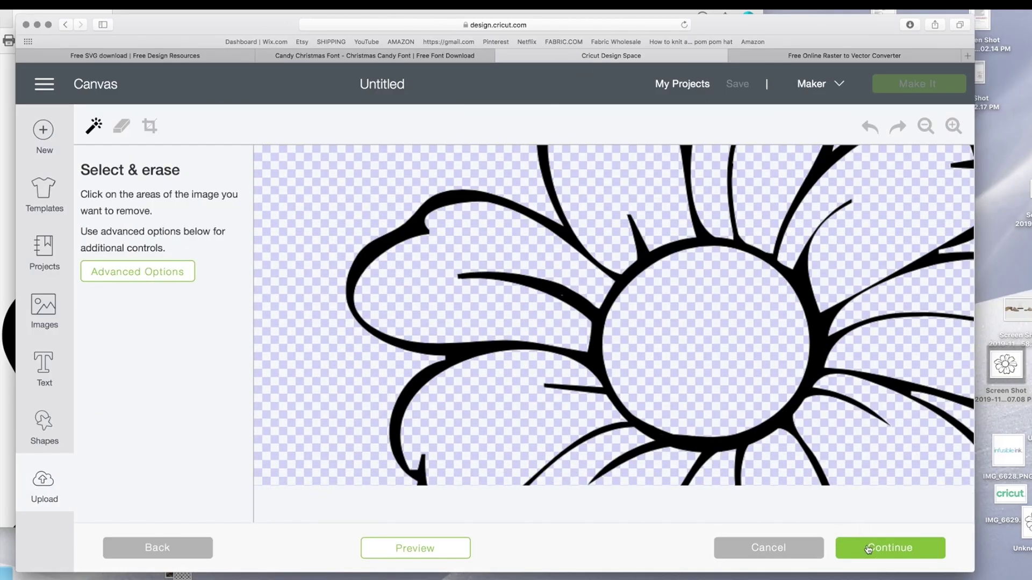
# Step: Continue the Cricut upload to naming, then create a new 8 × 8 inch Paint S document
pyautogui.click(868, 548)
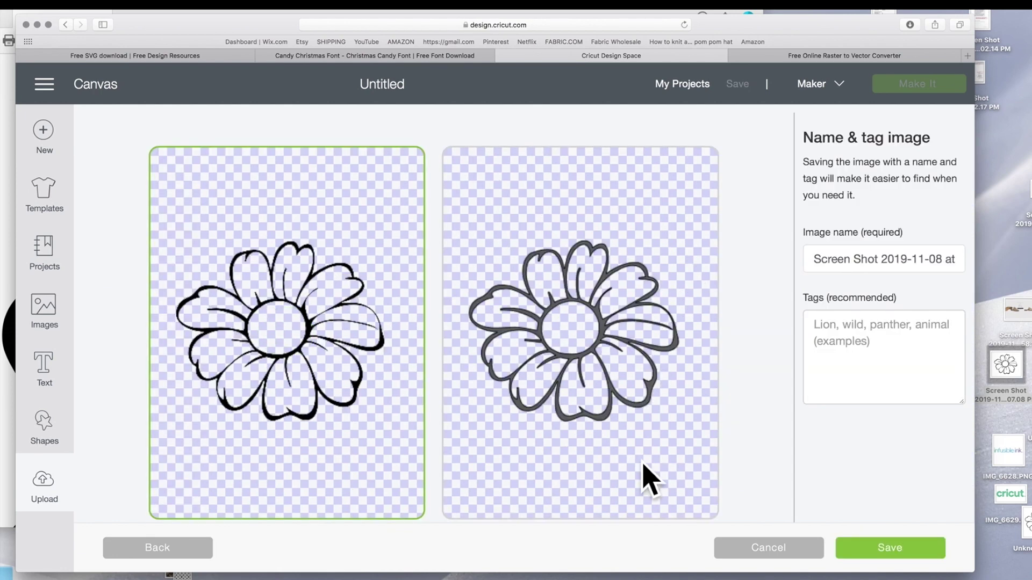
pyautogui.scroll(-1, 717, 367)
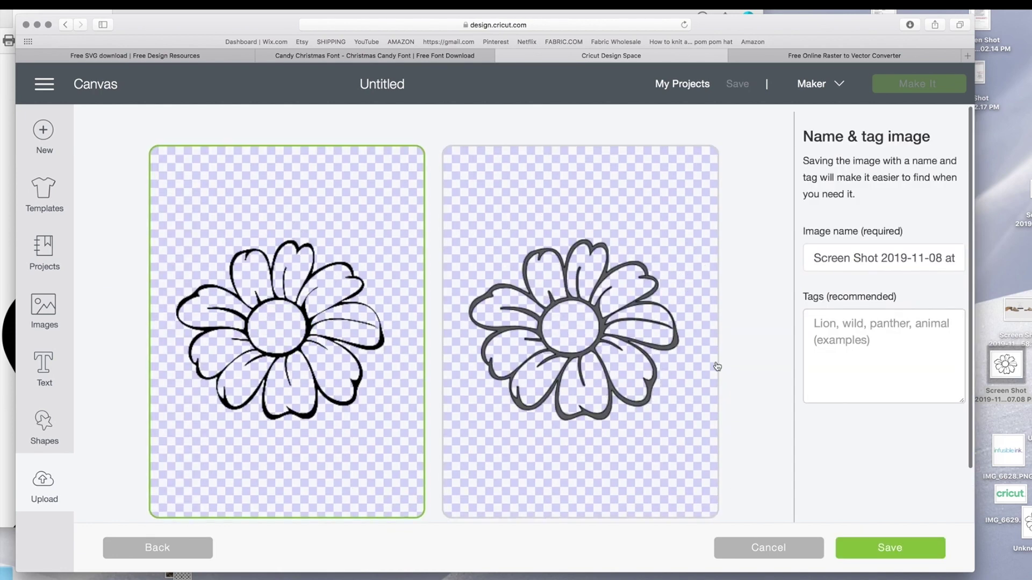
pyautogui.press('super+Tab')
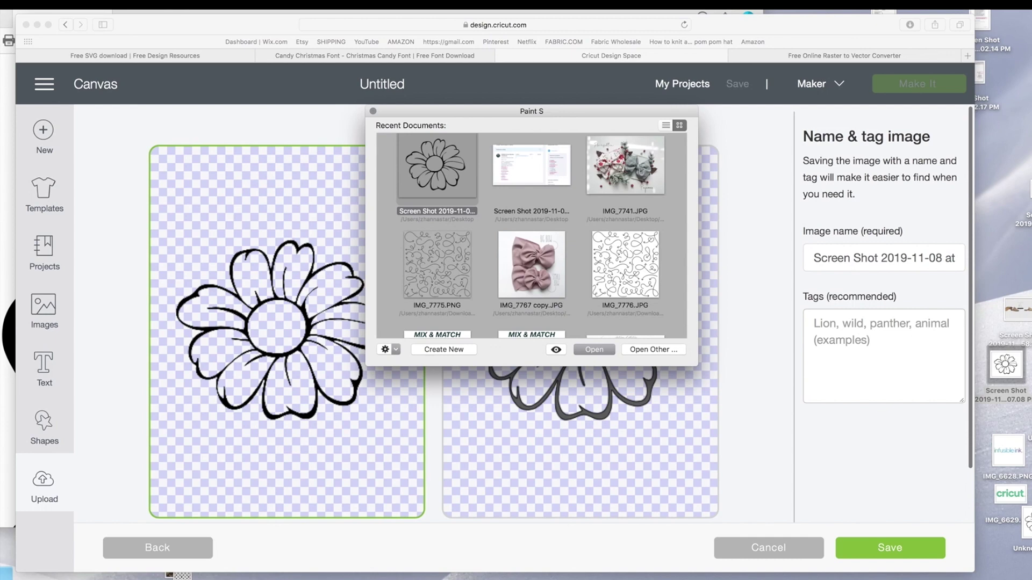
pyautogui.click(424, 355)
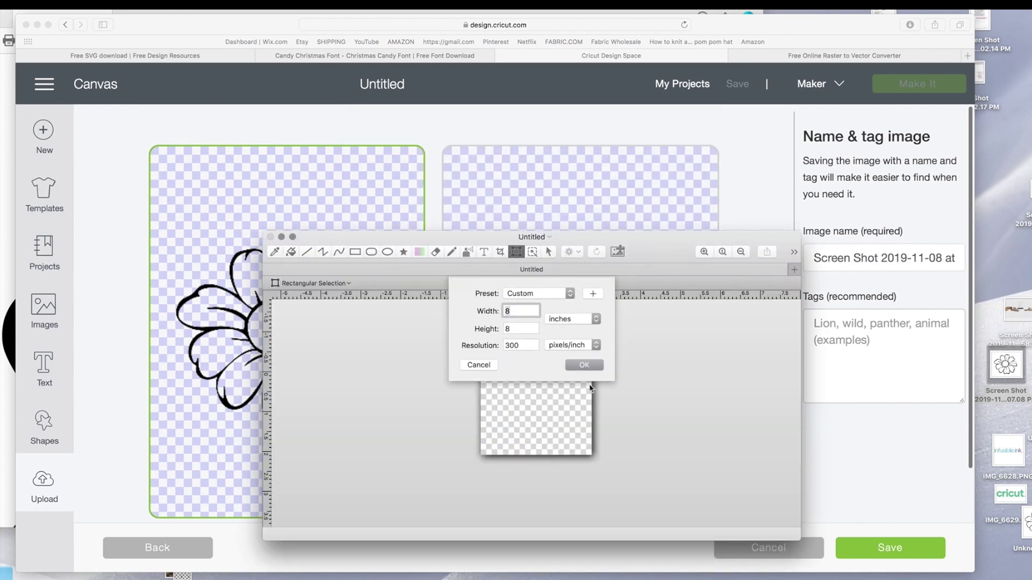
pyautogui.press('Return')
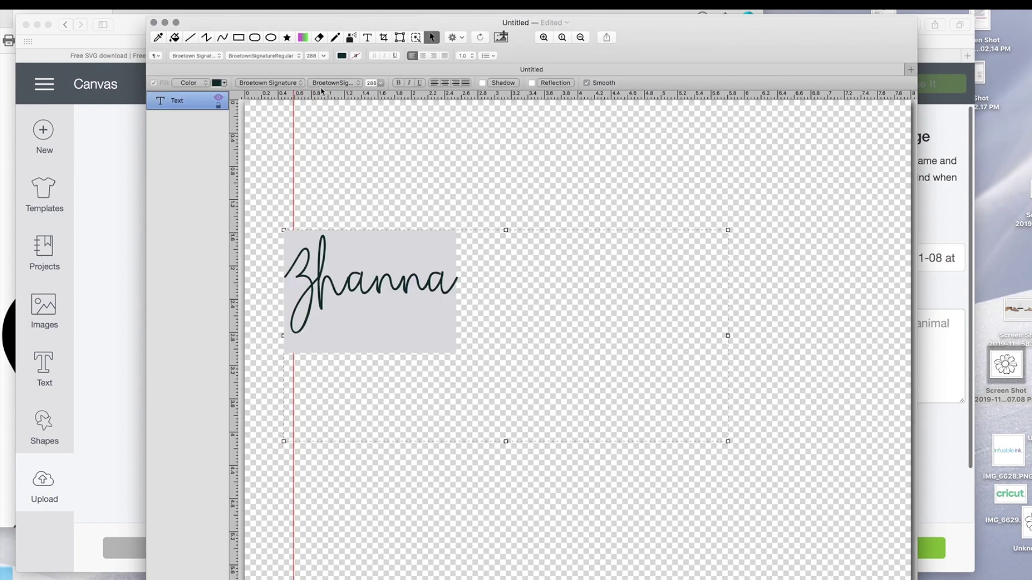
# Step: Bend the name text with the Curve slider into a near-closed circle of diameter 1.98
pyautogui.rightClick(430, 20)
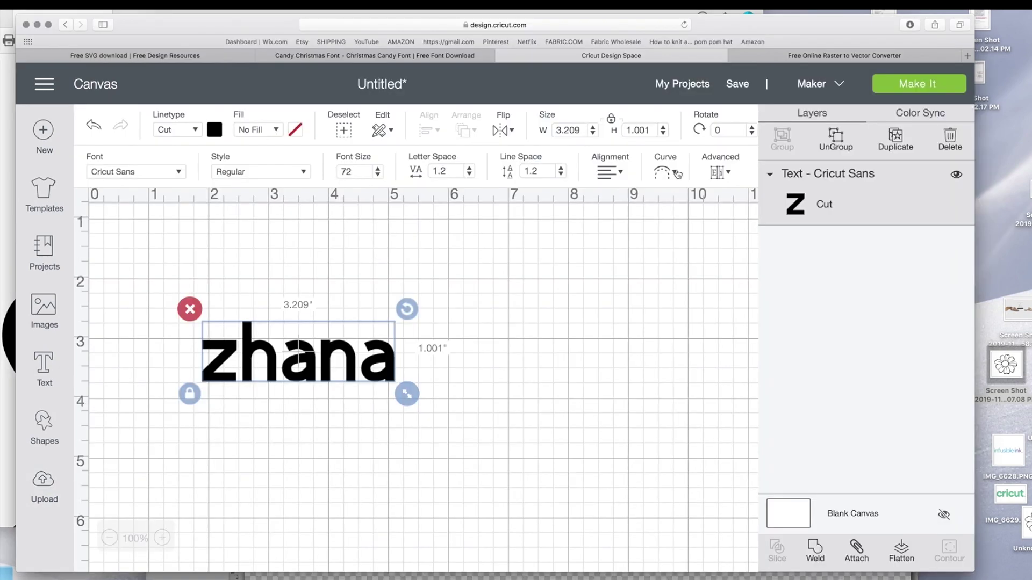
pyautogui.click(665, 172)
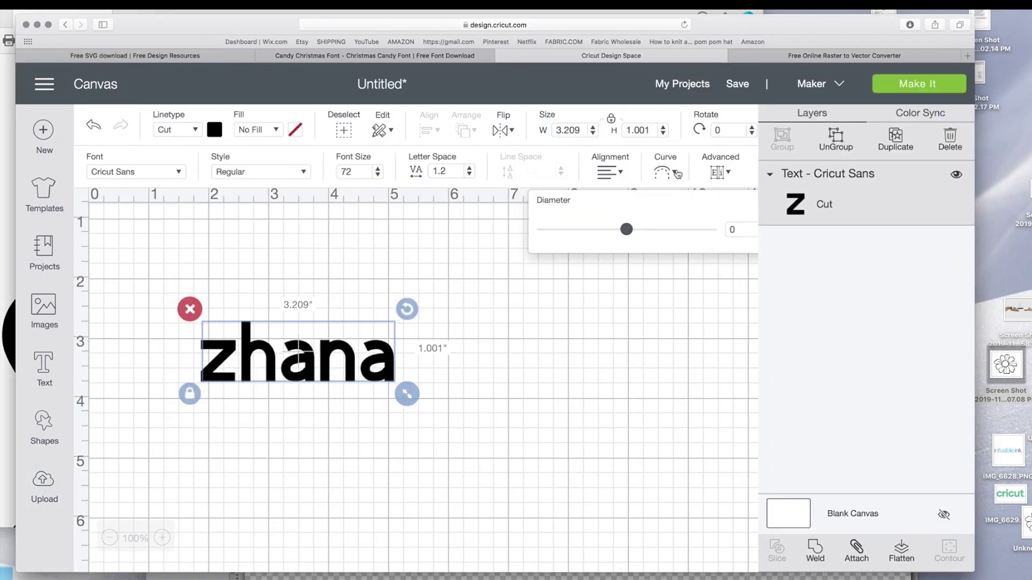
pyautogui.moveTo(626, 231); pyautogui.dragTo(712, 231)
pyautogui.click(345, 383)
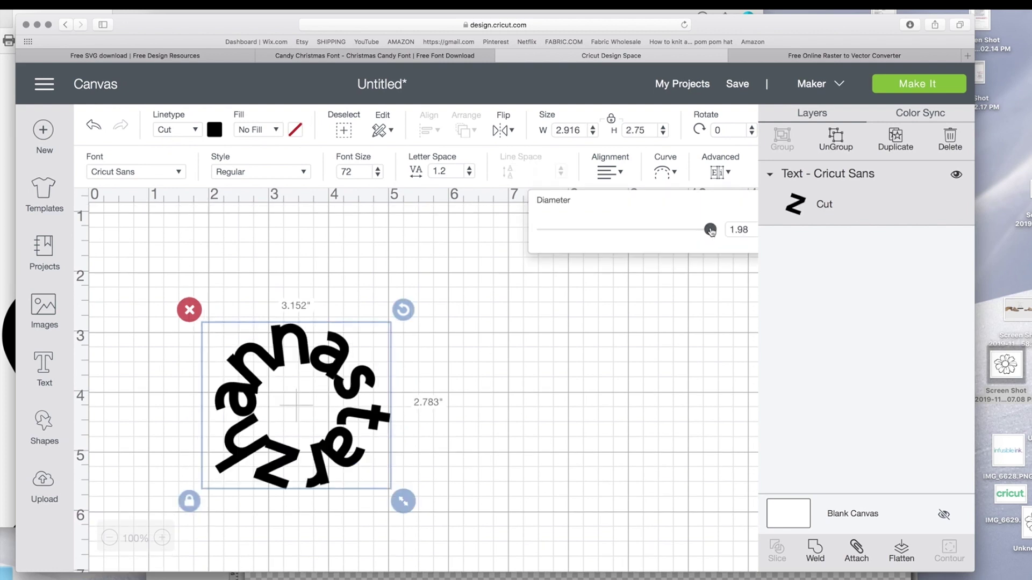
pyautogui.moveTo(710, 230)
pyautogui.mouseDown()
pyautogui.moveTo(615, 230)
pyautogui.moveTo(729, 230)
pyautogui.moveTo(654, 230)
pyautogui.mouseUp()
# Step: Draw a circle below the name and set text around its outline
pyautogui.click(451, 576)
pyautogui.scroll(-1, 433, 249)
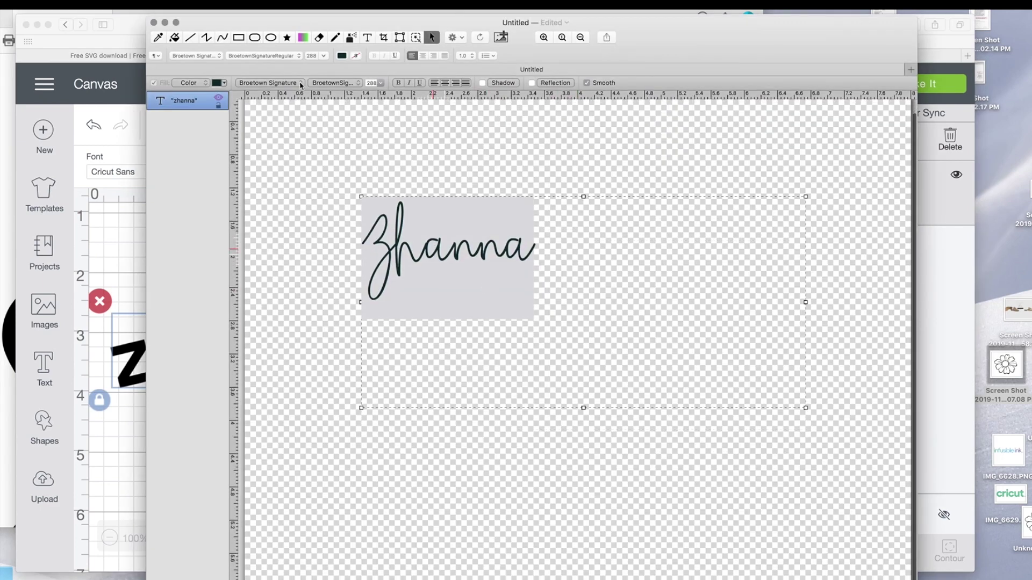
pyautogui.click(270, 37)
pyautogui.moveTo(425, 343)
pyautogui.mouseDown()
pyautogui.moveTo(597, 542)
pyautogui.moveTo(624, 545)
pyautogui.mouseUp()
pyautogui.click(432, 37)
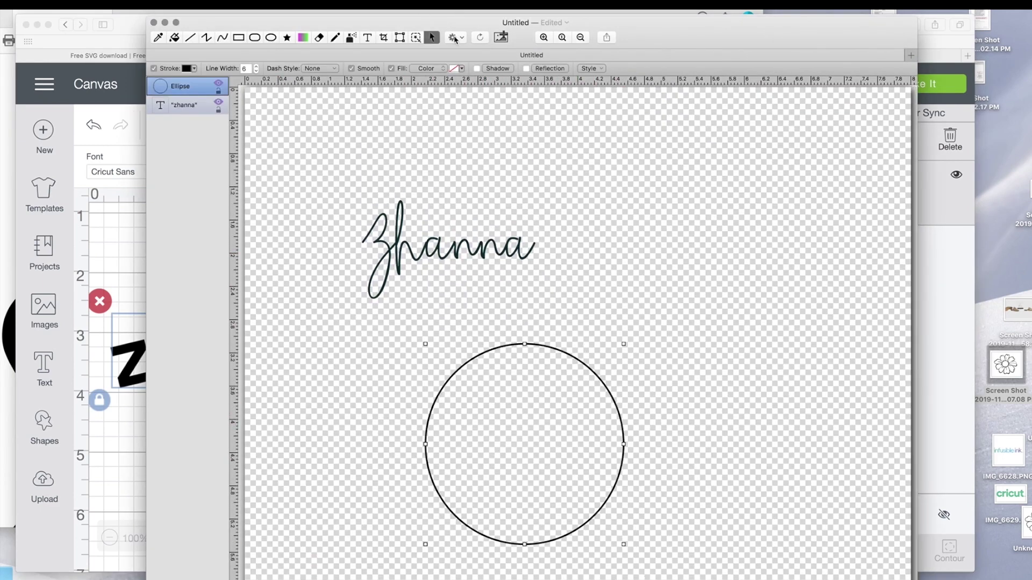
pyautogui.click(454, 39)
pyautogui.click(485, 65)
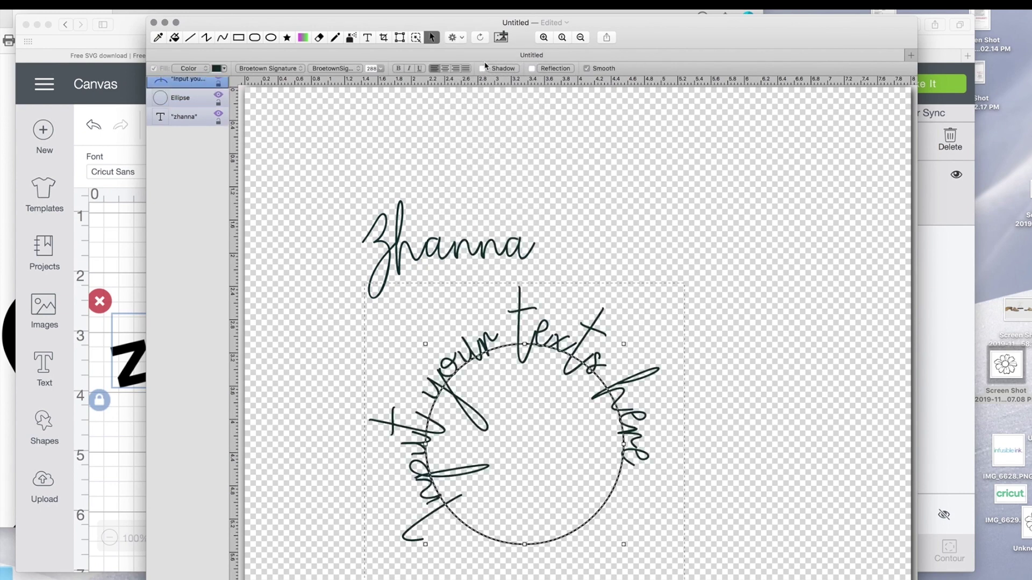
pyautogui.doubleClick(461, 404)
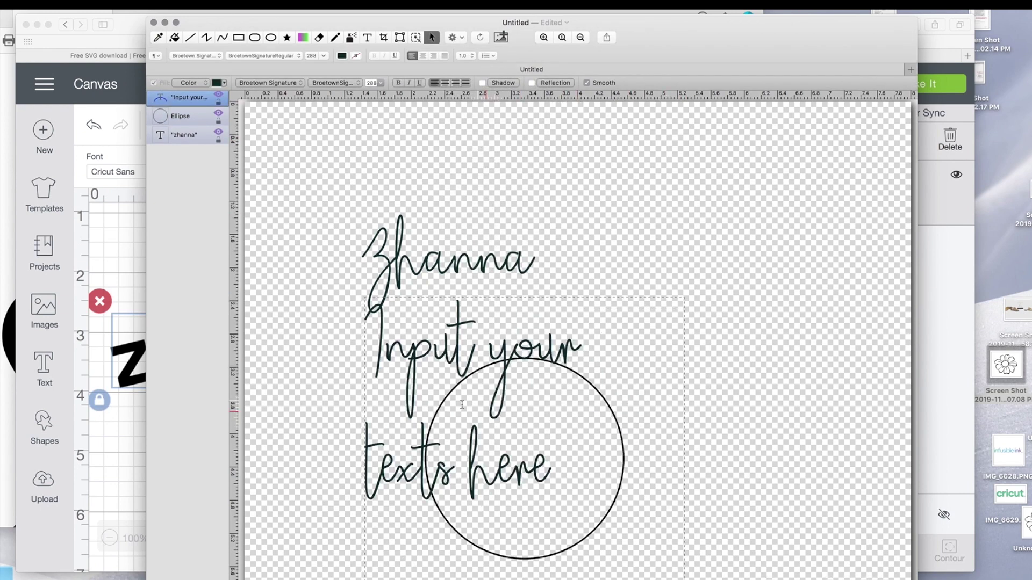
pyautogui.click(661, 416)
pyautogui.click(576, 468)
pyautogui.scroll(-1, 565, 311)
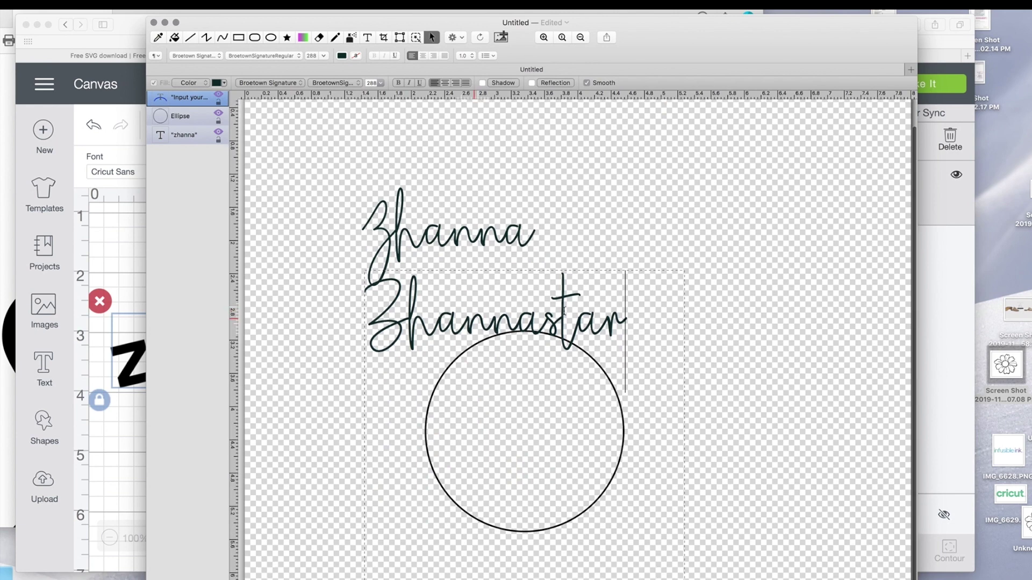
pyautogui.click(732, 246)
# Step: Hide the circle outline and nudge the curved name slightly left and down
pyautogui.click(208, 124)
pyautogui.click(218, 121)
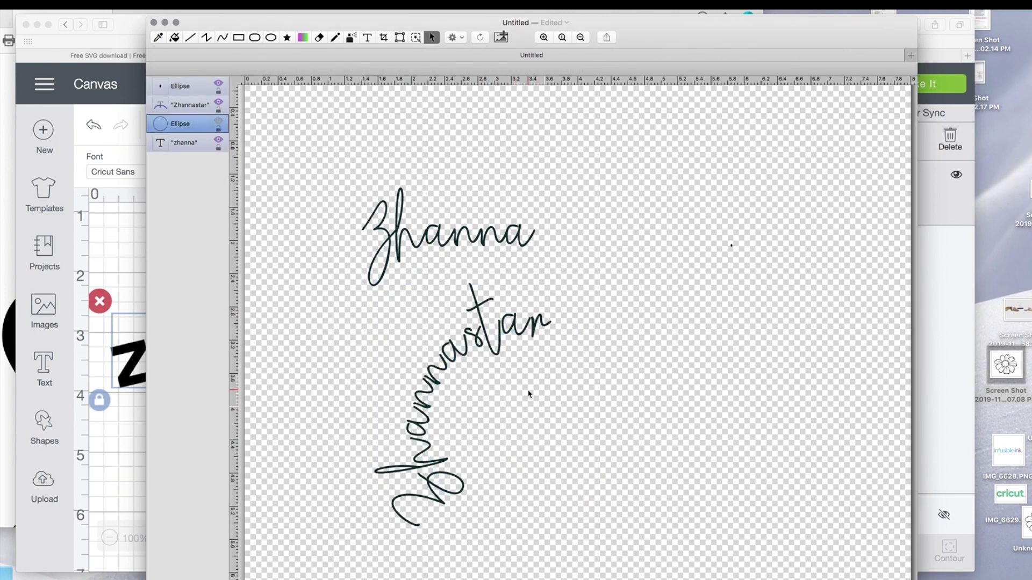
pyautogui.click(527, 329)
pyautogui.moveTo(528, 330); pyautogui.dragTo(515, 334)
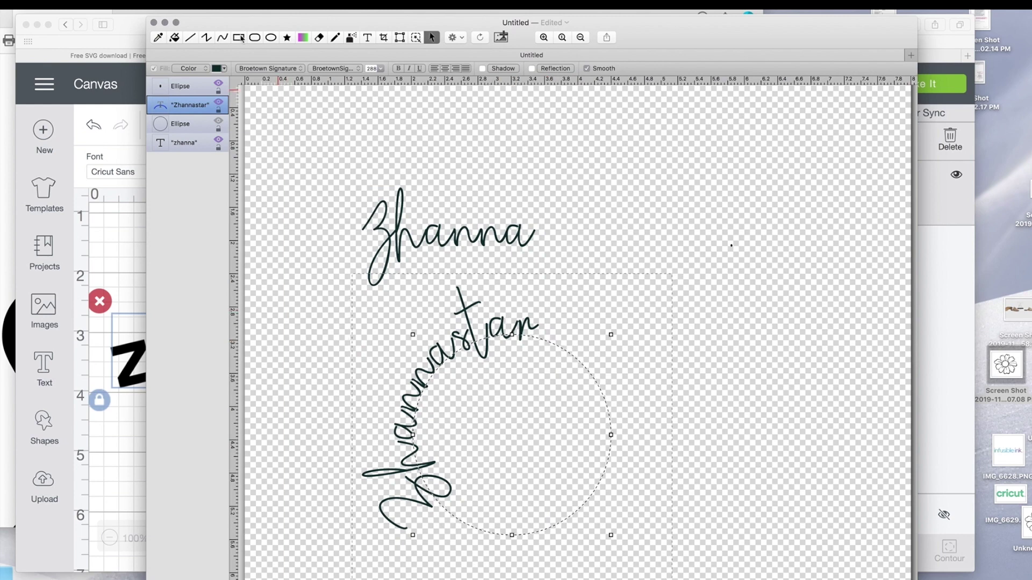
# Step: Draw a wavy line across the upper canvas and type the name as text along it
pyautogui.click(222, 37)
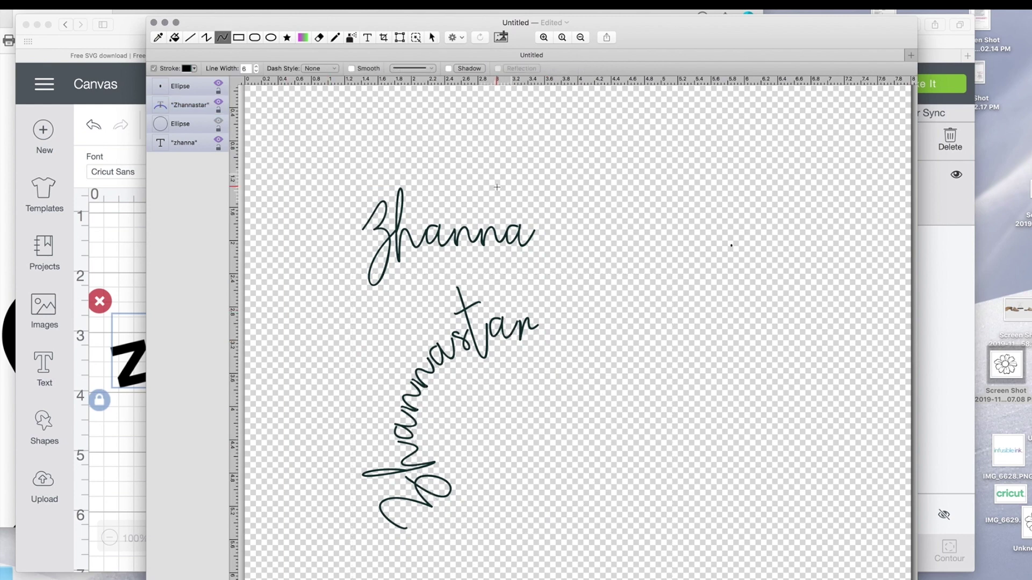
pyautogui.moveTo(471, 190); pyautogui.dragTo(830, 188)
pyautogui.moveTo(561, 189); pyautogui.dragTo(564, 130)
pyautogui.moveTo(741, 189); pyautogui.dragTo(719, 230)
pyautogui.click(456, 37)
pyautogui.click(474, 68)
pyautogui.press('cmd+a')
pyautogui.write('Zhannastar')
pyautogui.press('Escape')
# Step: Delete the separate curve and reshape the wave text's path so the name ends mid-canvas
pyautogui.doubleClick(653, 170)
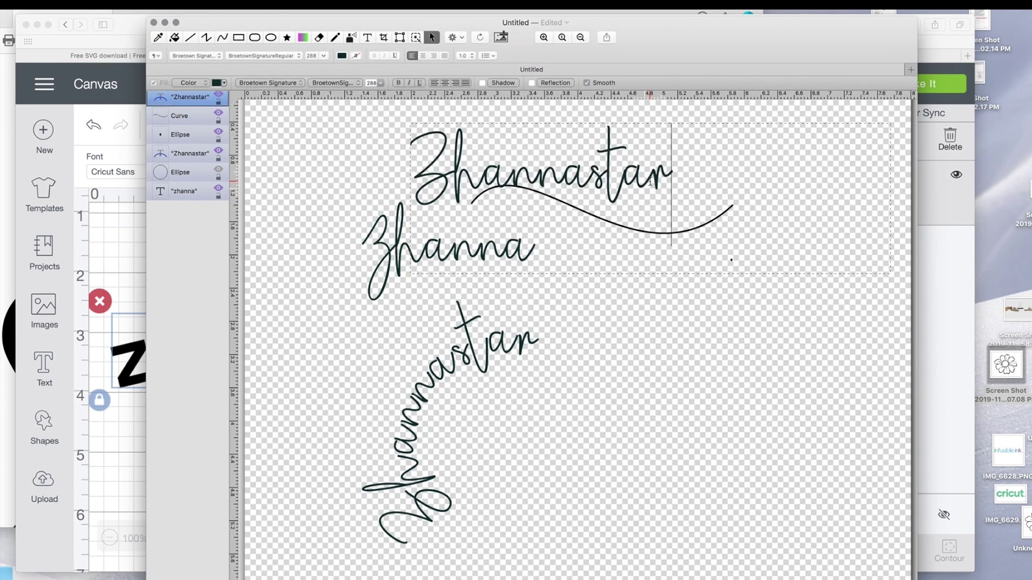
pyautogui.click(190, 117)
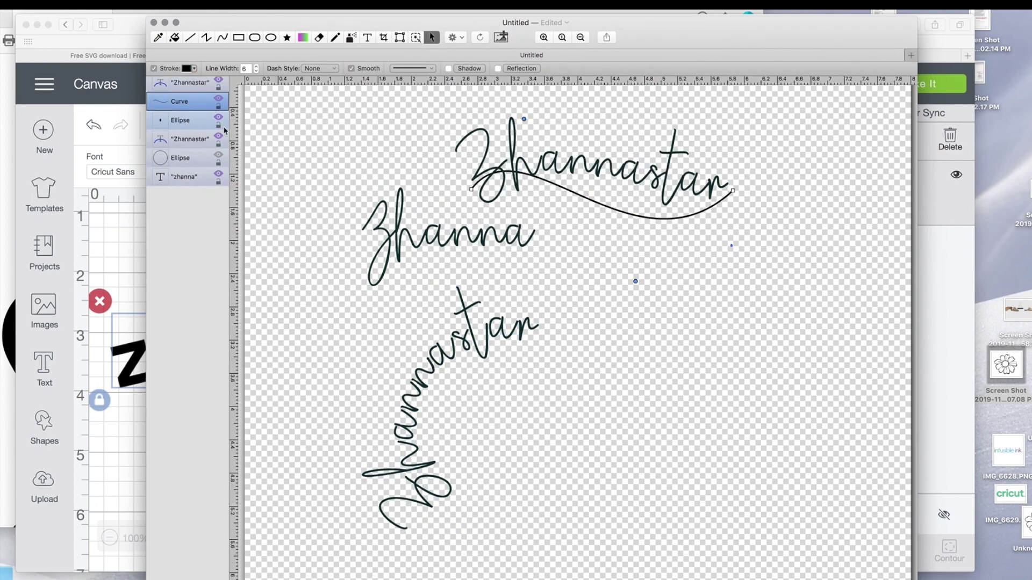
pyautogui.press('Delete')
pyautogui.doubleClick(571, 149)
pyautogui.click(682, 292)
pyautogui.click(613, 174)
pyautogui.moveTo(564, 132); pyautogui.dragTo(497, 110)
pyautogui.moveTo(720, 230); pyautogui.dragTo(639, 265)
pyautogui.moveTo(839, 179); pyautogui.dragTo(777, 239)
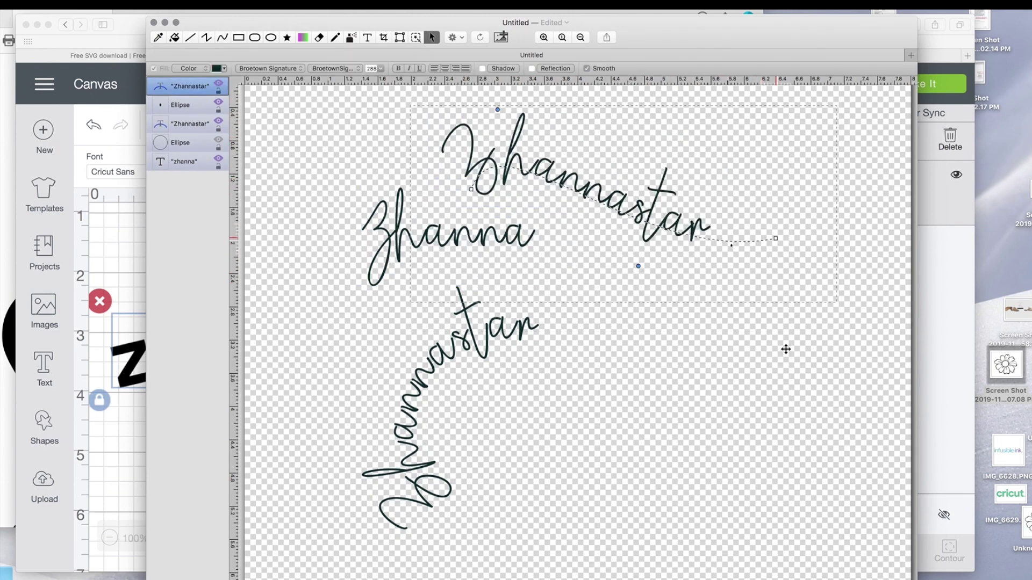
pyautogui.press('Escape')
pyautogui.click(656, 135)
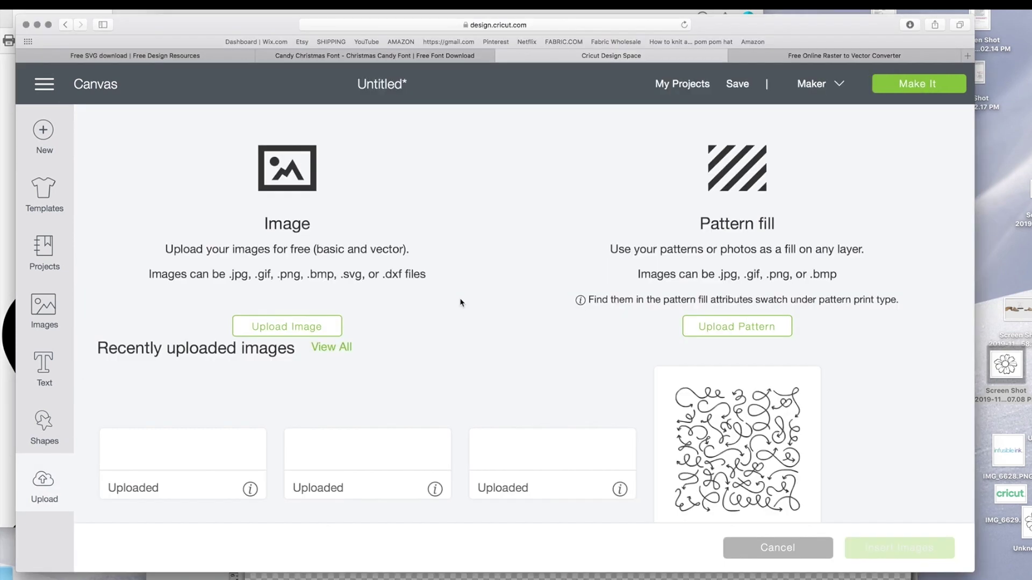
pyautogui.press('super+Tab')
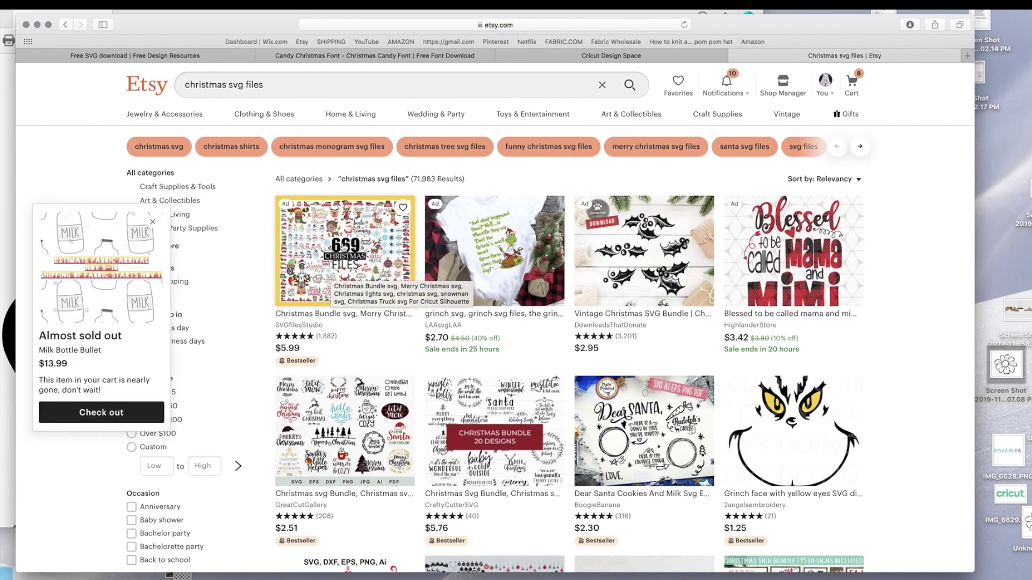
# Step: Open the $5.99 669-file Christmas Bundle svg listing, close the cart popup and scroll down
pyautogui.click(342, 247)
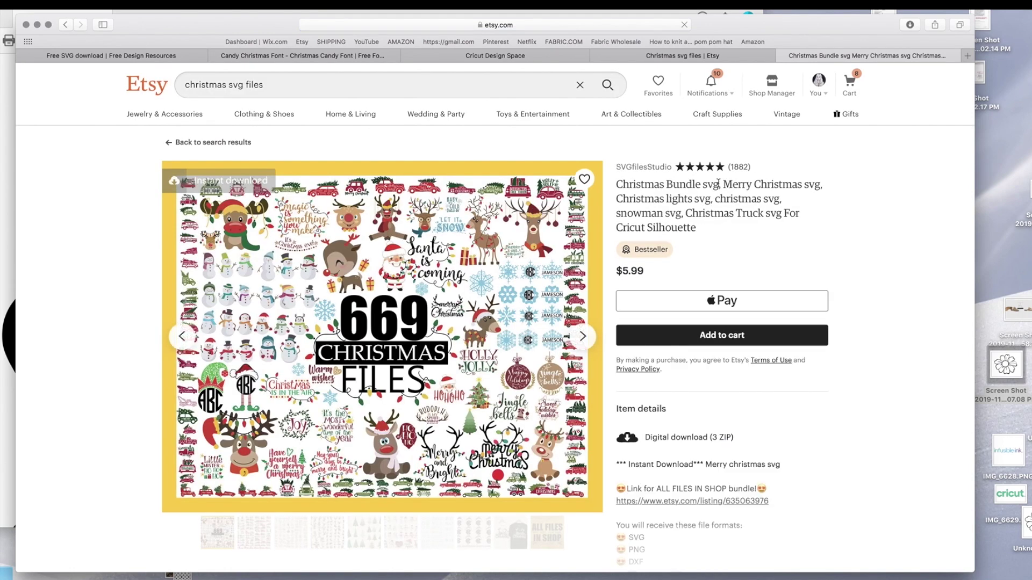
pyautogui.doubleClick(719, 184)
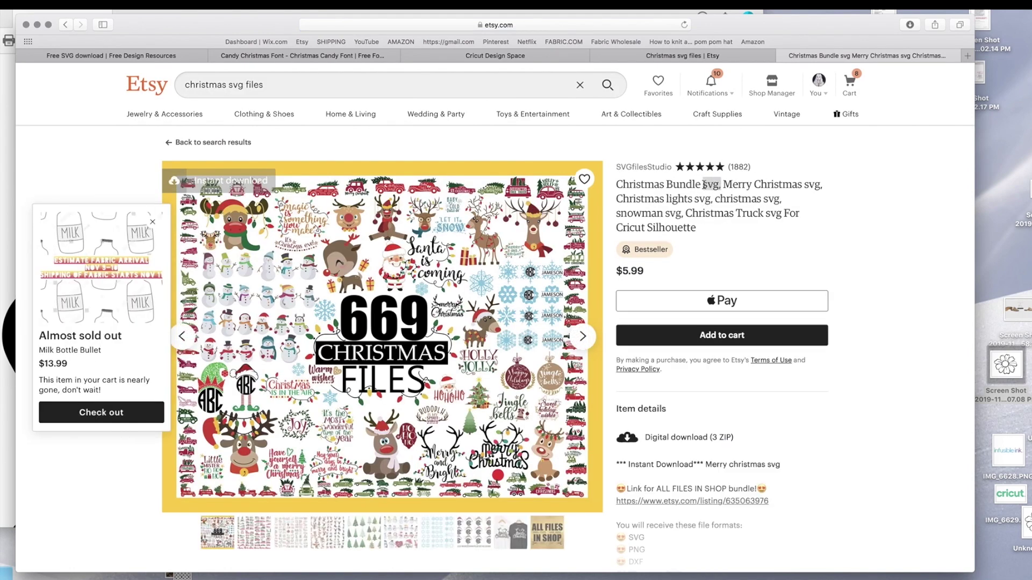
pyautogui.click(152, 221)
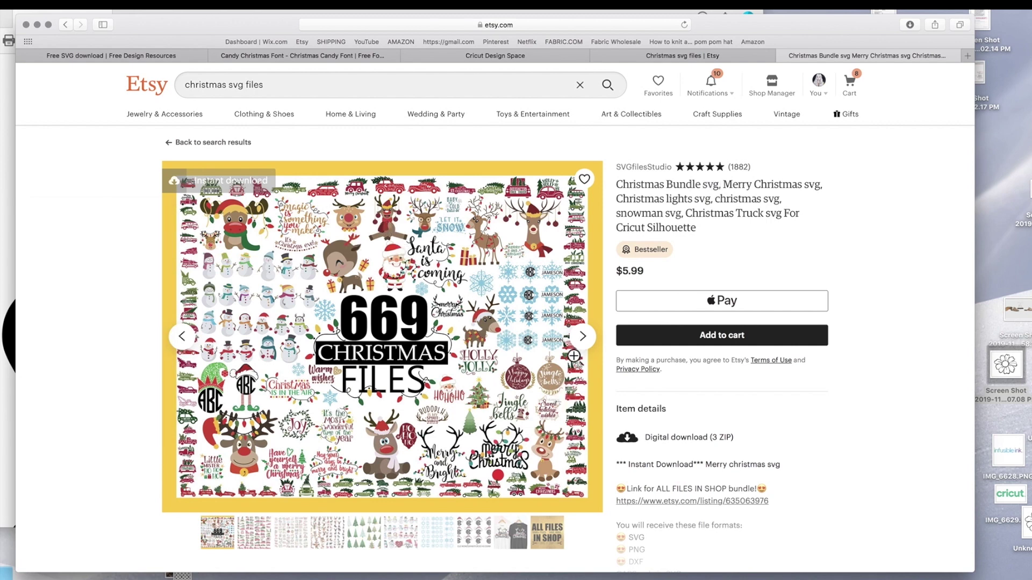
pyautogui.scroll(-15, 638, 215)
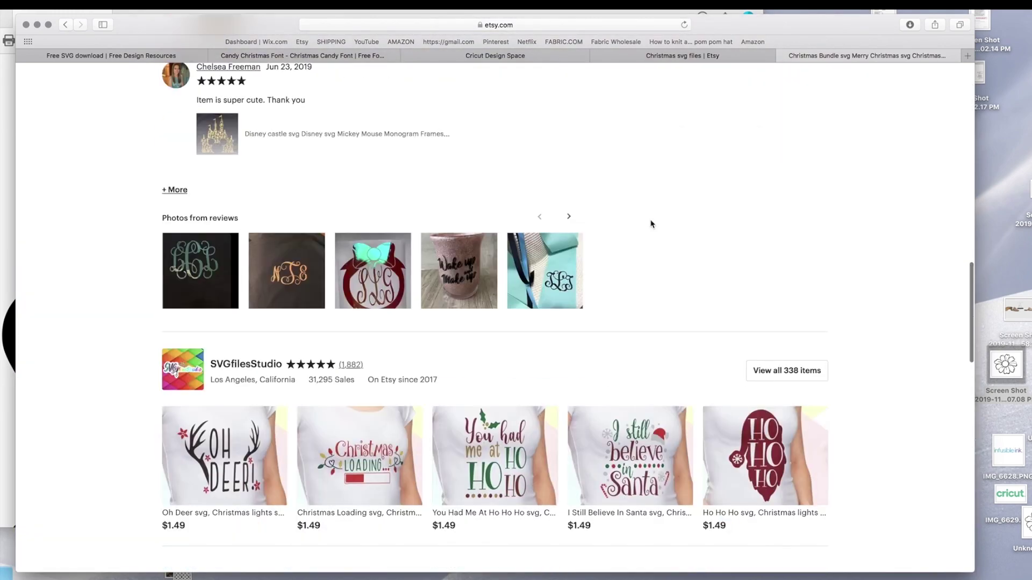
pyautogui.scroll(-10, 651, 224)
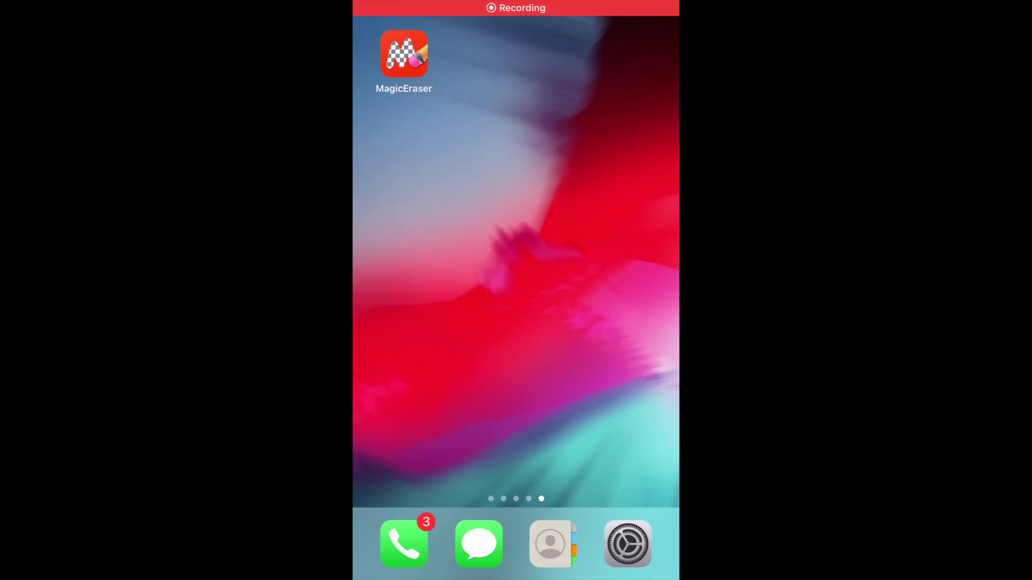
# Step: Load the monstera leaf photo in Magic Eraser, try square, 4x3 and 3x4 crops, then keep Custom
pyautogui.click(404, 54)
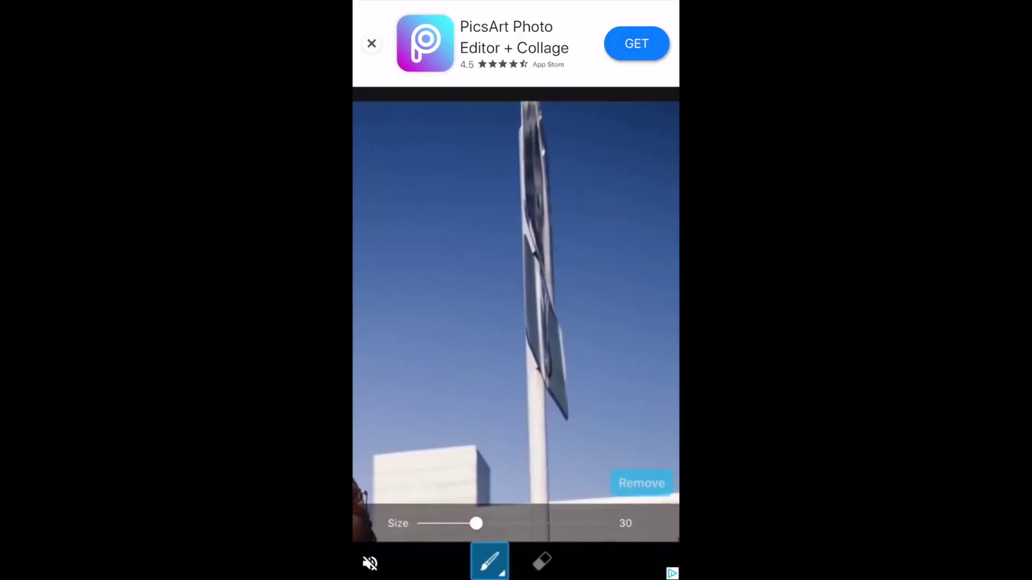
pyautogui.click(372, 43)
pyautogui.click(394, 147)
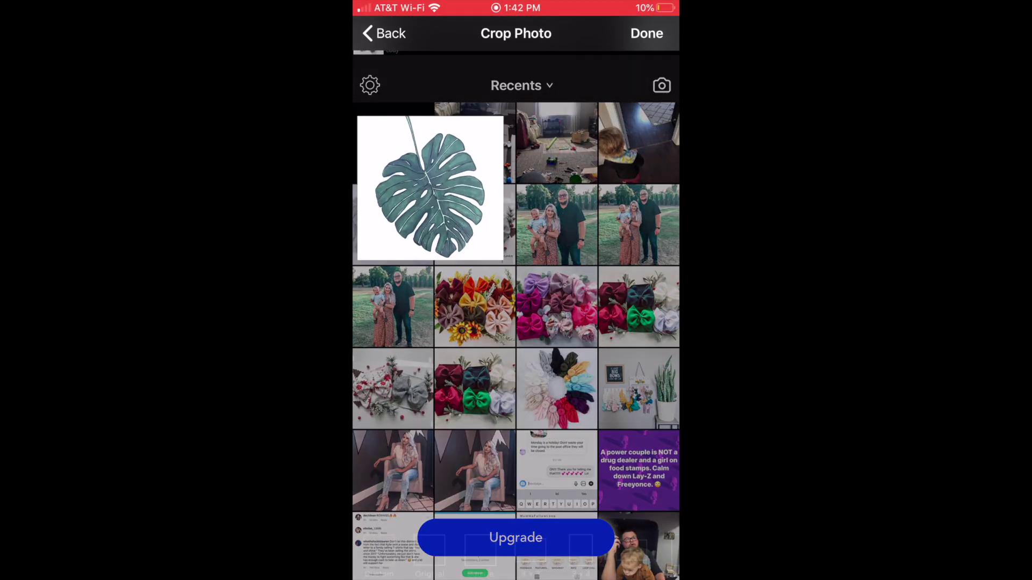
pyautogui.click(480, 551)
pyautogui.click(531, 551)
pyautogui.click(581, 551)
pyautogui.click(379, 550)
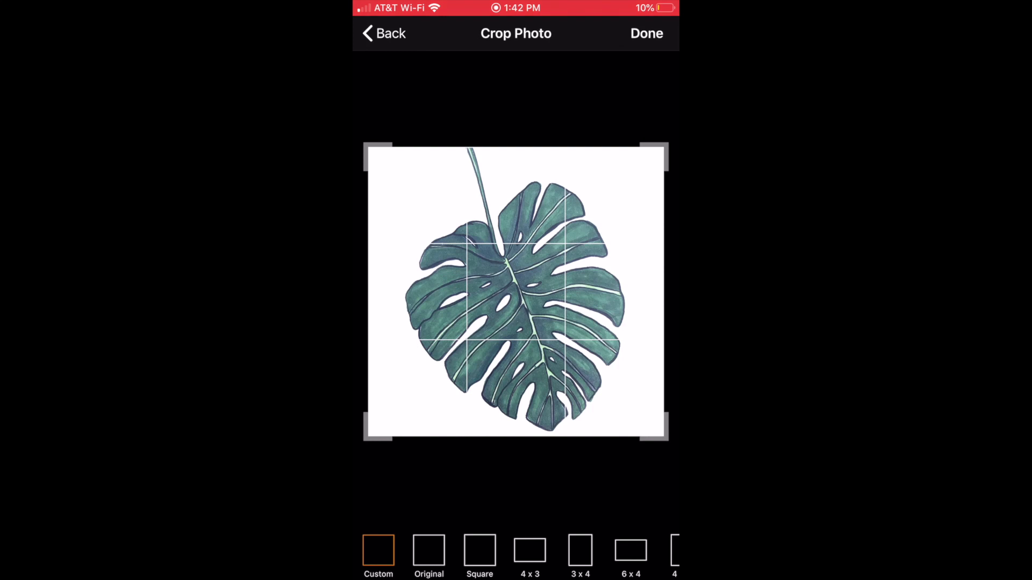
pyautogui.click(647, 33)
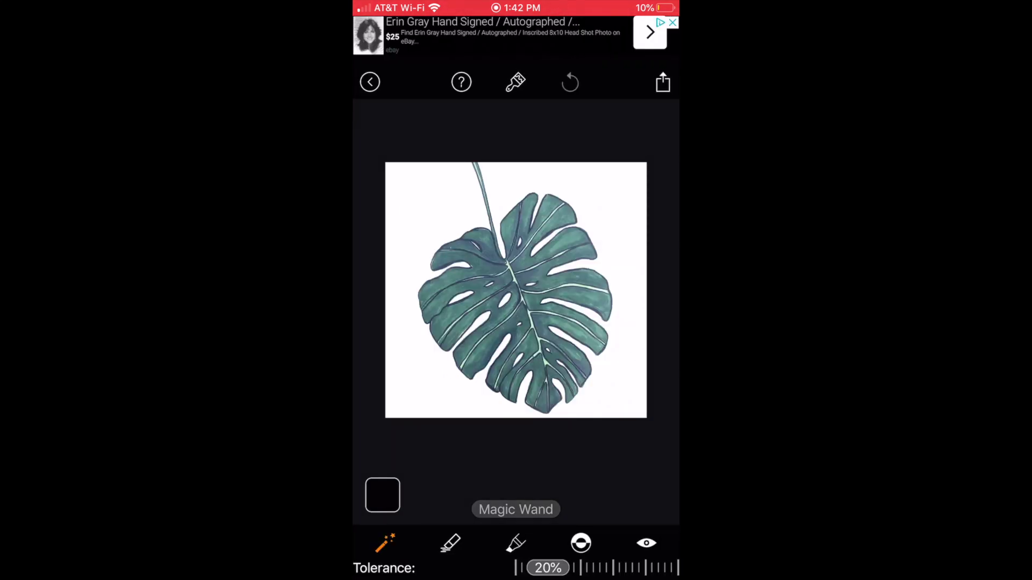
# Step: Erase the white background around the leaf and the white holes inside it
pyautogui.click(434, 208)
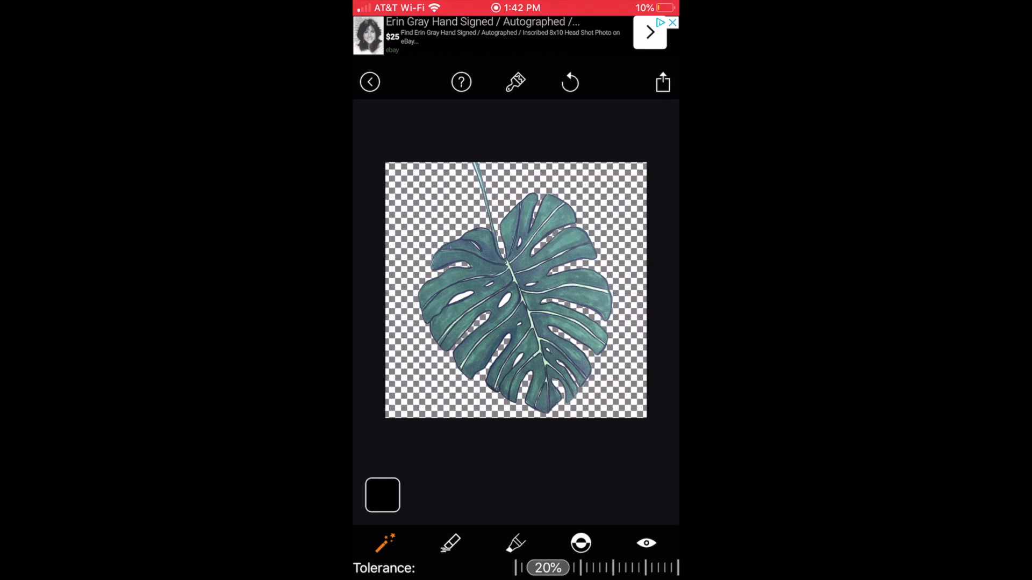
pyautogui.scroll(10, 460, 288)
pyautogui.click(473, 360)
pyautogui.scroll(-7, 430, 335)
pyautogui.scroll(10, 525, 333)
pyautogui.click(511, 396)
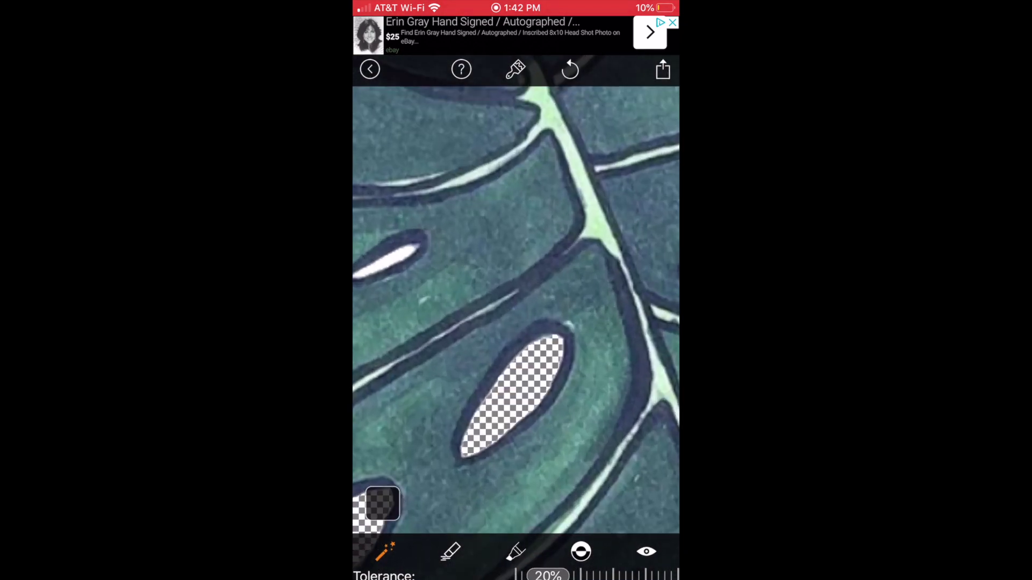
pyautogui.scroll(5, 380, 247)
pyautogui.click(406, 293)
pyautogui.scroll(-10, 516, 301)
pyautogui.scroll(10, 543, 284)
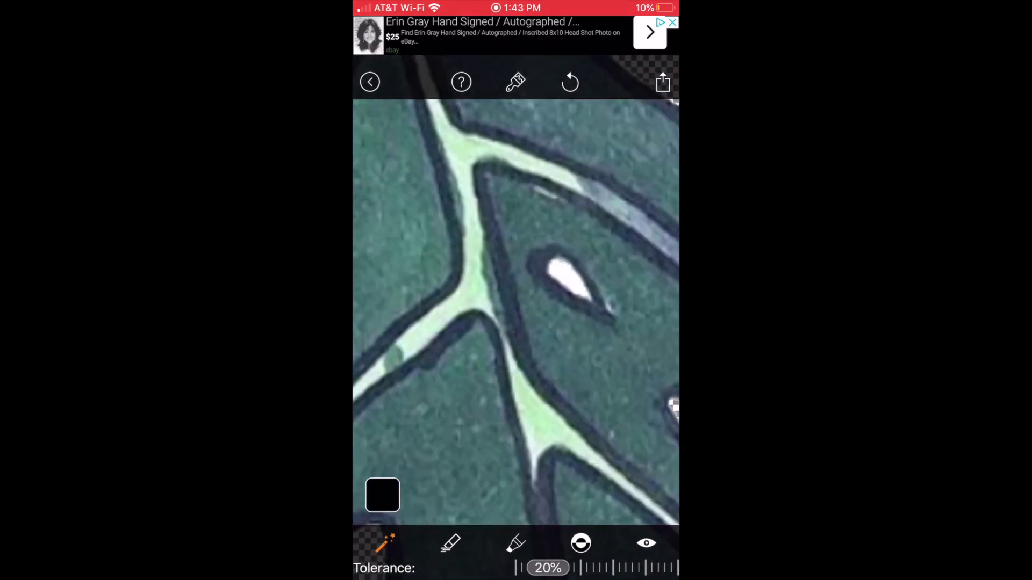
pyautogui.click(563, 277)
# Step: Zoom in to inspect the cleaned leaf, then bring up the Save Photo As choices
pyautogui.scroll(-8, 516, 290)
pyautogui.scroll(-5, 516, 301)
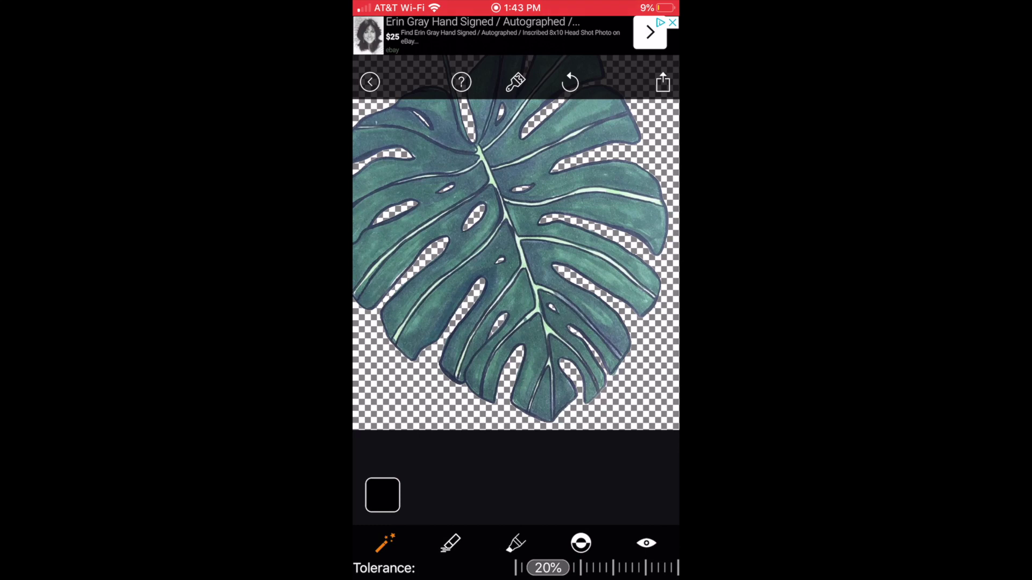
pyautogui.scroll(-5, 516, 264)
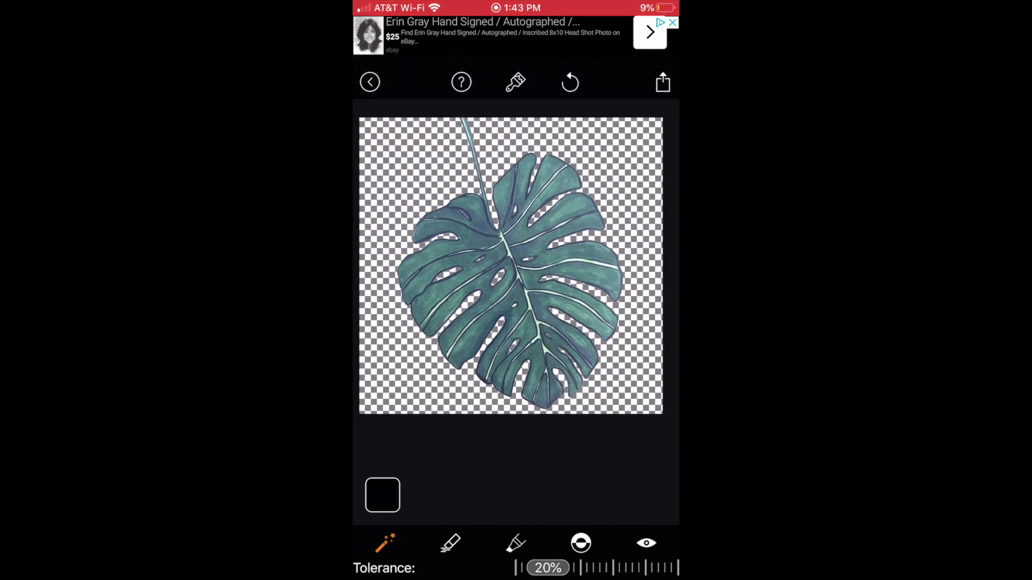
pyautogui.scroll(5, 516, 263)
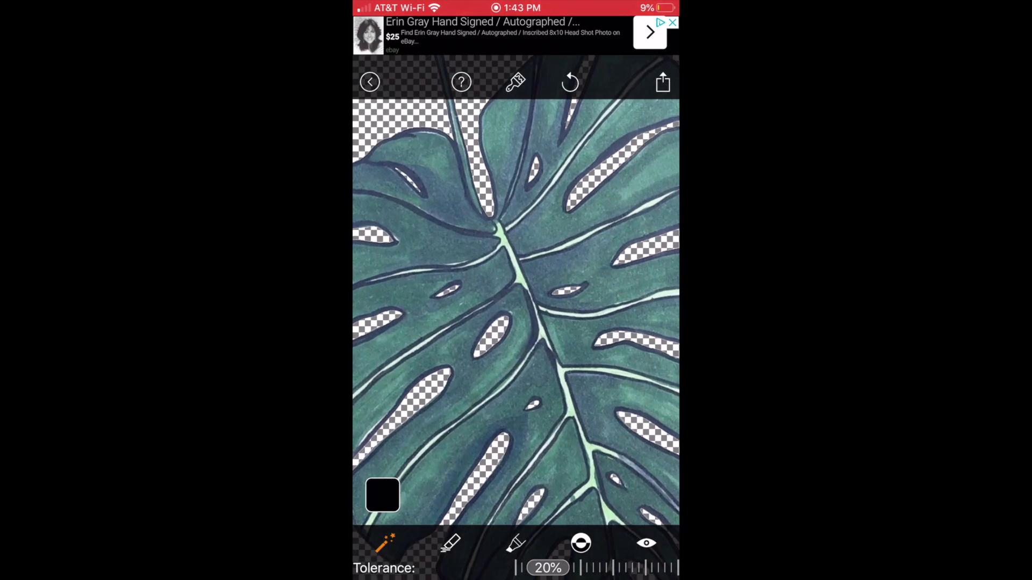
pyautogui.scroll(-5, 516, 312)
pyautogui.scroll(5, 516, 312)
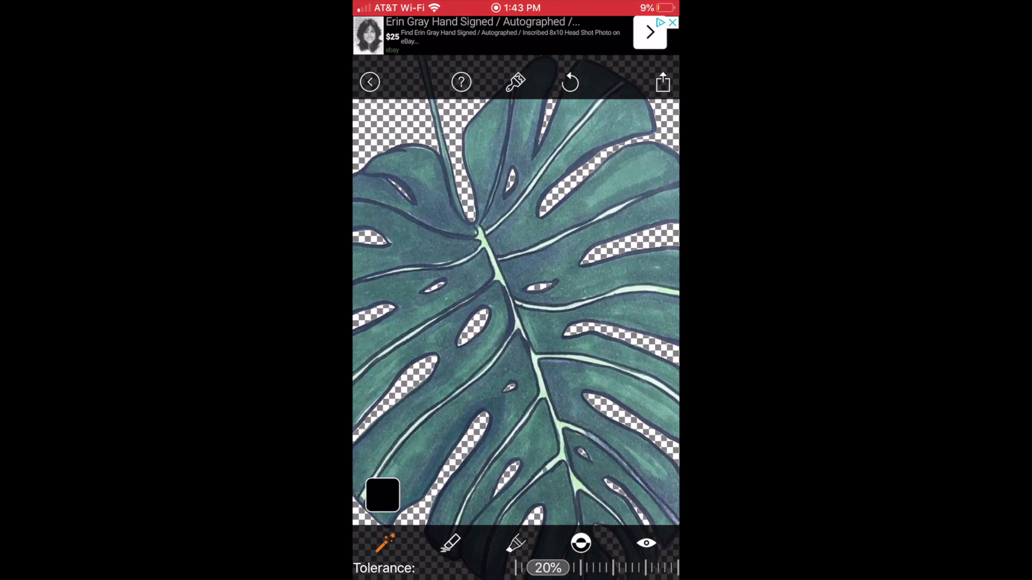
pyautogui.scroll(-5, 516, 311)
pyautogui.click(663, 83)
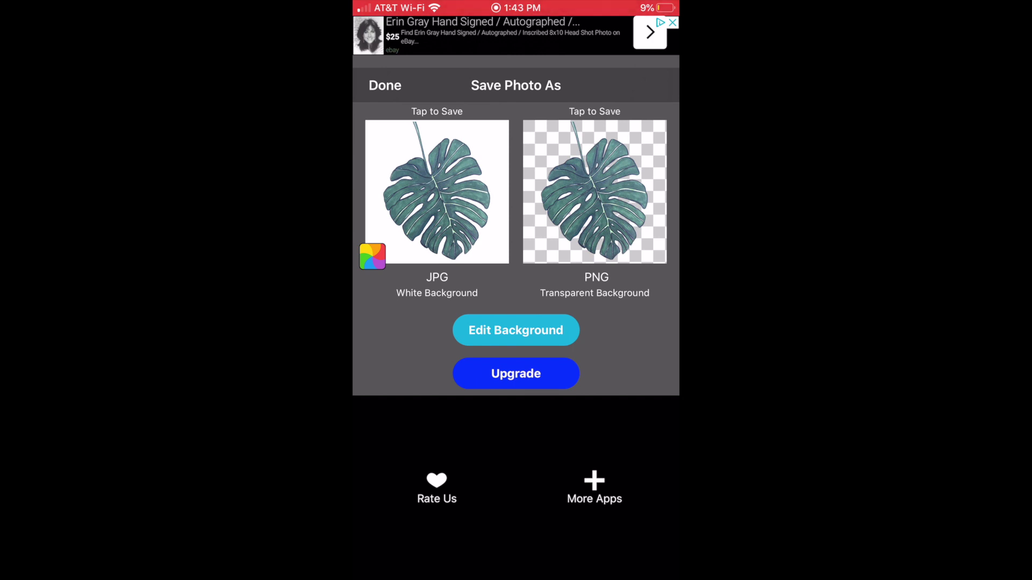
# Step: Save two versions of the leaf image at a chosen resolution, then request Start Over
pyautogui.click(594, 192)
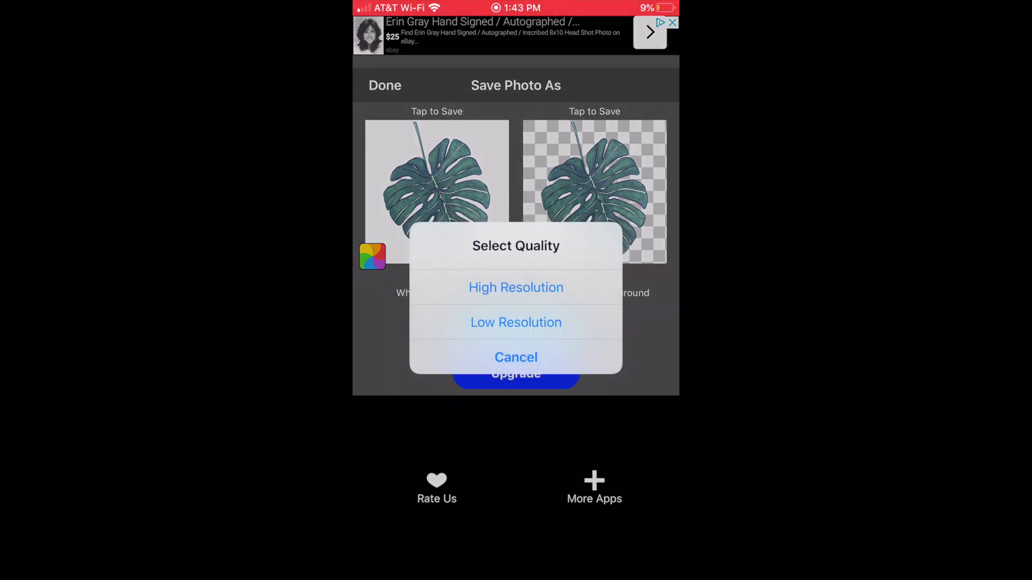
pyautogui.click(516, 288)
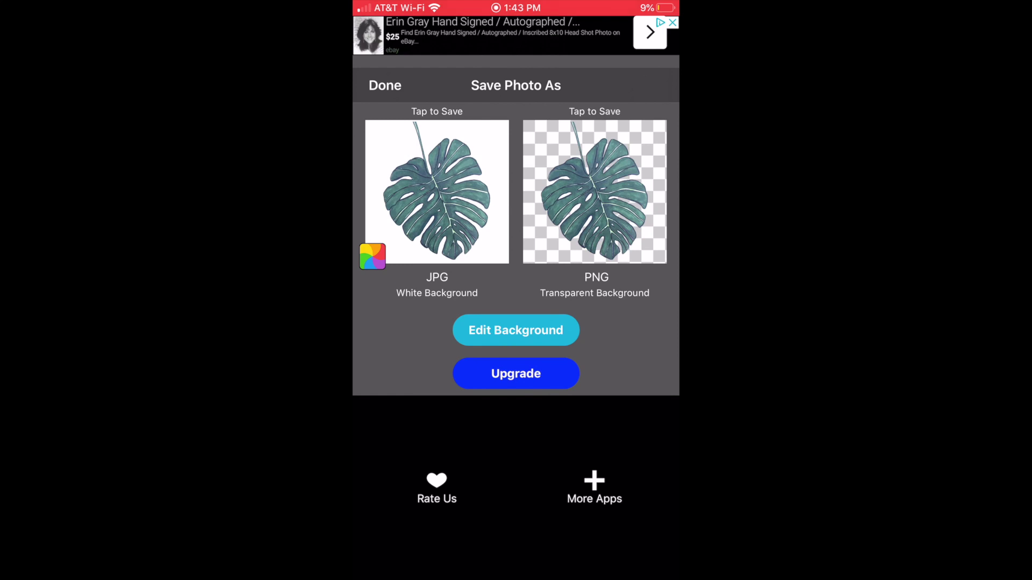
pyautogui.click(595, 191)
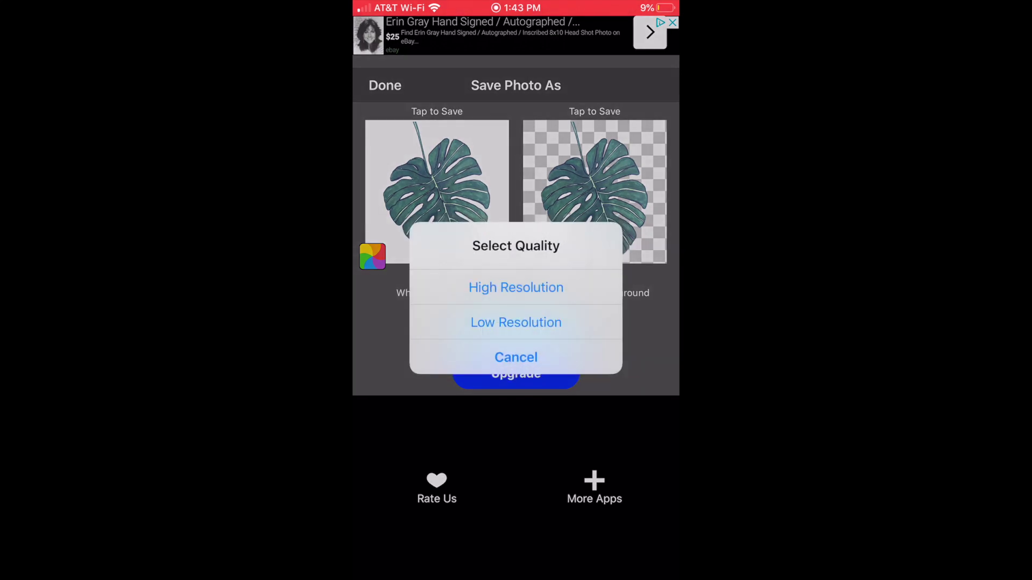
pyautogui.click(516, 288)
pyautogui.click(385, 85)
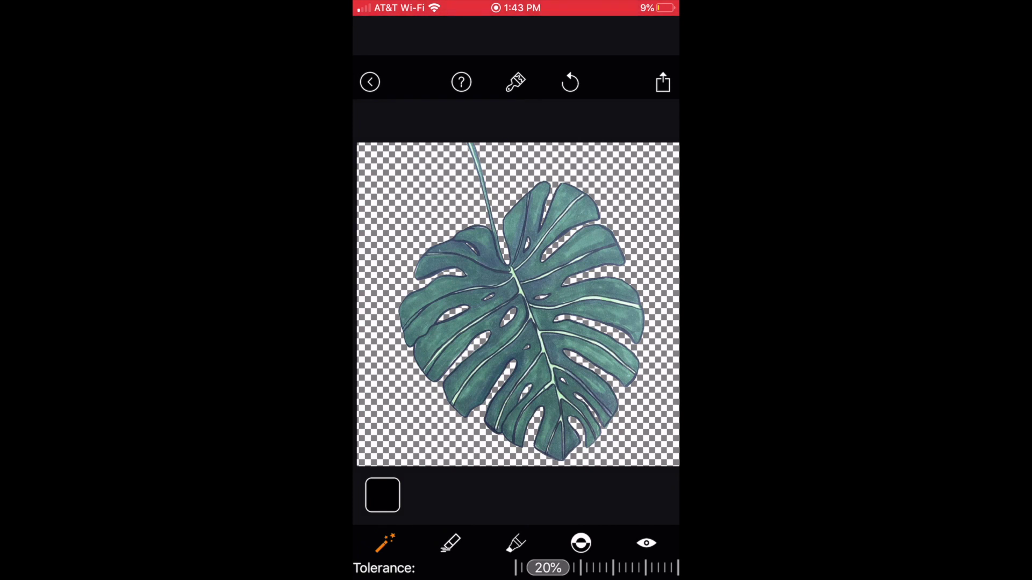
pyautogui.click(569, 82)
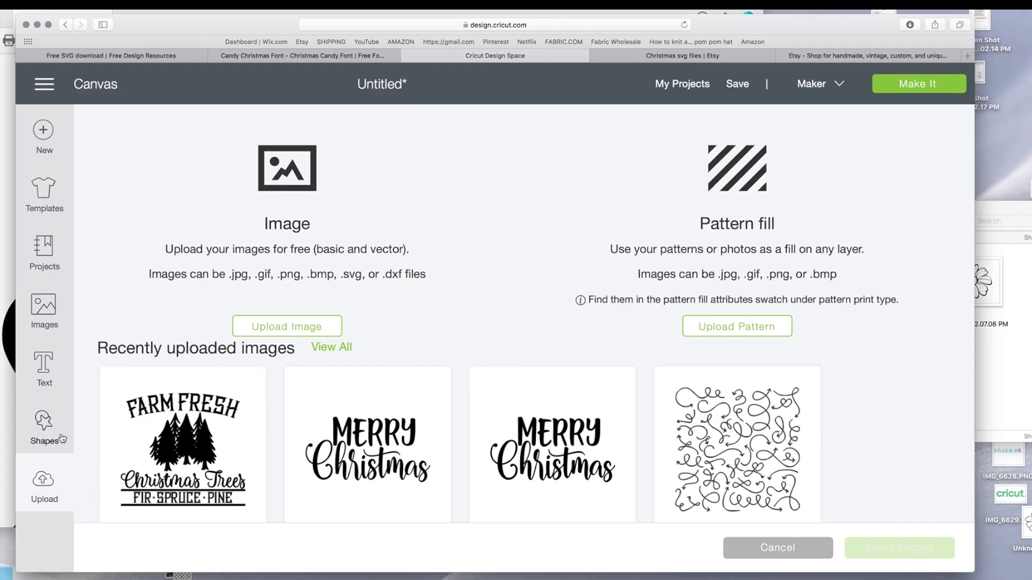
# Step: Upload the leaf image file as a Complex image and continue to erasing
pyautogui.click(276, 328)
pyautogui.moveTo(740, 282); pyautogui.dragTo(464, 314)
pyautogui.scroll(-2, 638, 489)
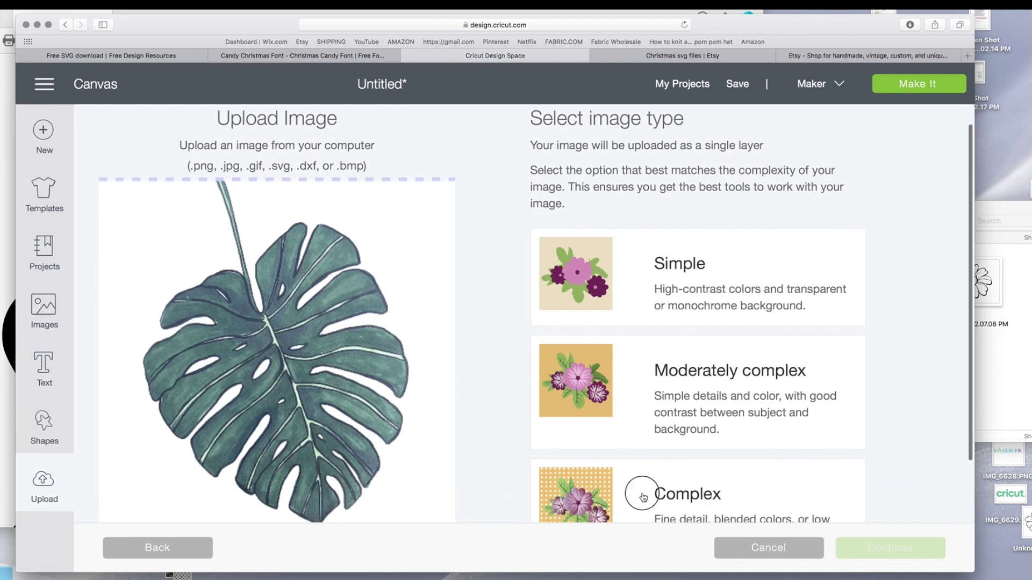
pyautogui.click(638, 488)
pyautogui.click(890, 547)
# Step: Undo the accidental erase and zoom out until the whole leaf shows
pyautogui.scroll(-3, 746, 314)
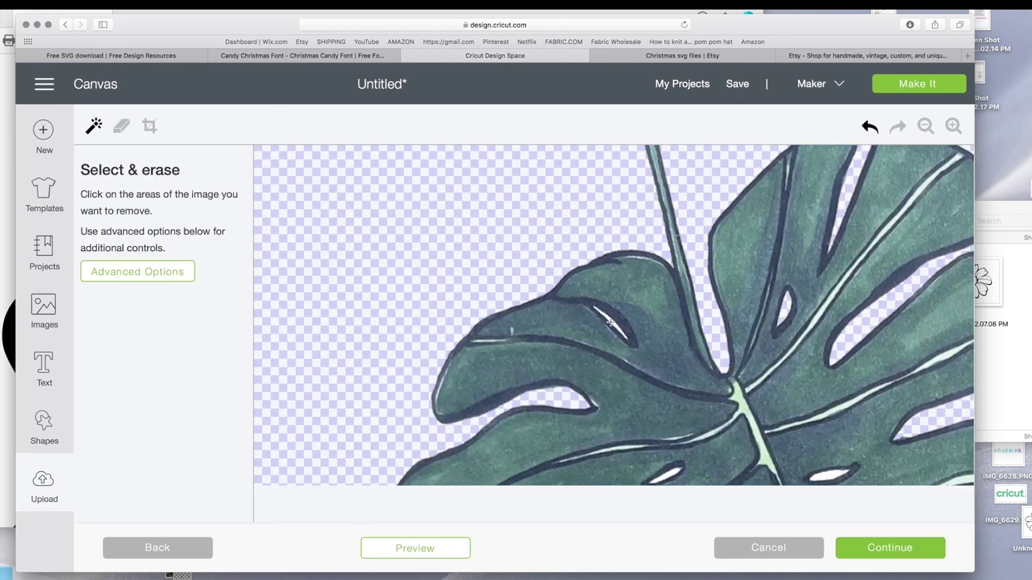
pyautogui.scroll(-5, 627, 251)
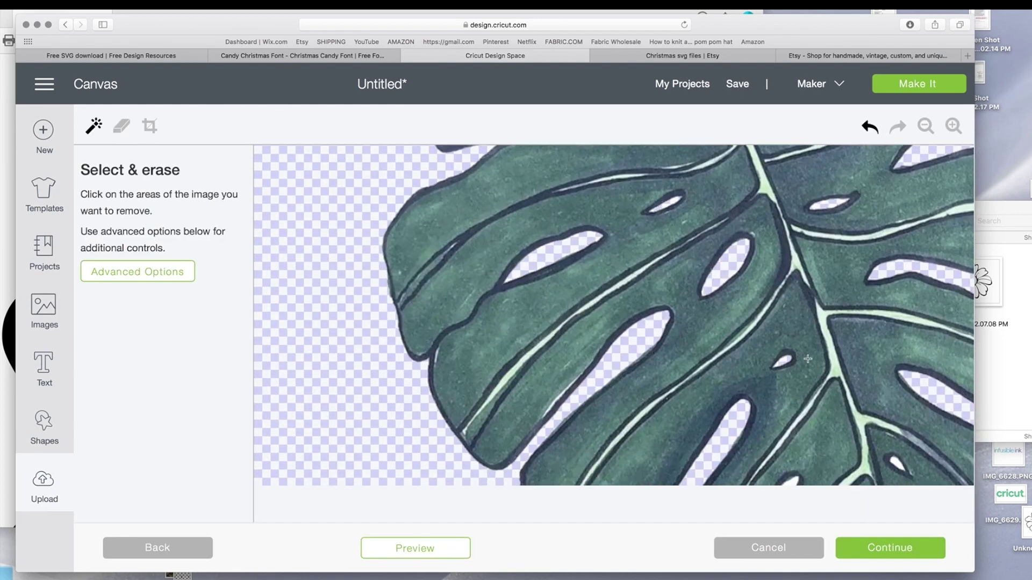
pyautogui.scroll(-5, 779, 253)
pyautogui.hscroll(2, 888, 228)
pyautogui.click(870, 127)
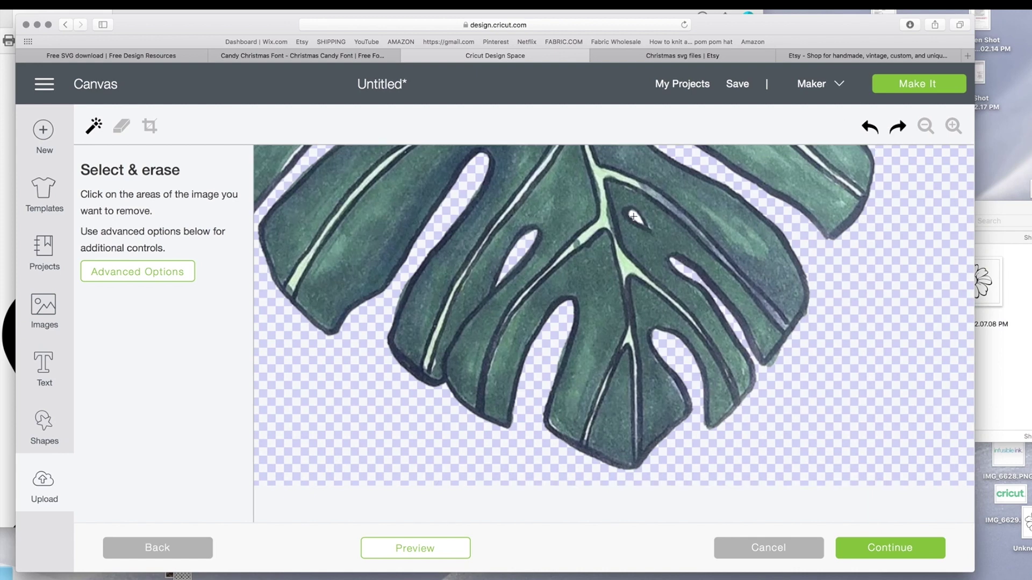
pyautogui.click(926, 125)
pyautogui.click(926, 127)
# Step: Toggle the cut silhouette preview on and off, then drop in the leaf screenshot file
pyautogui.click(435, 549)
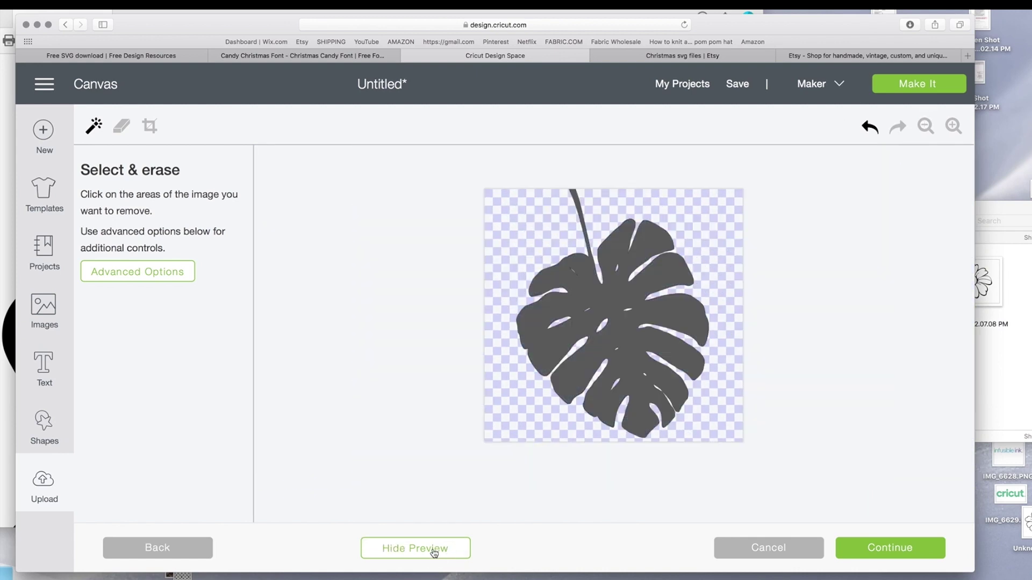
pyautogui.click(418, 551)
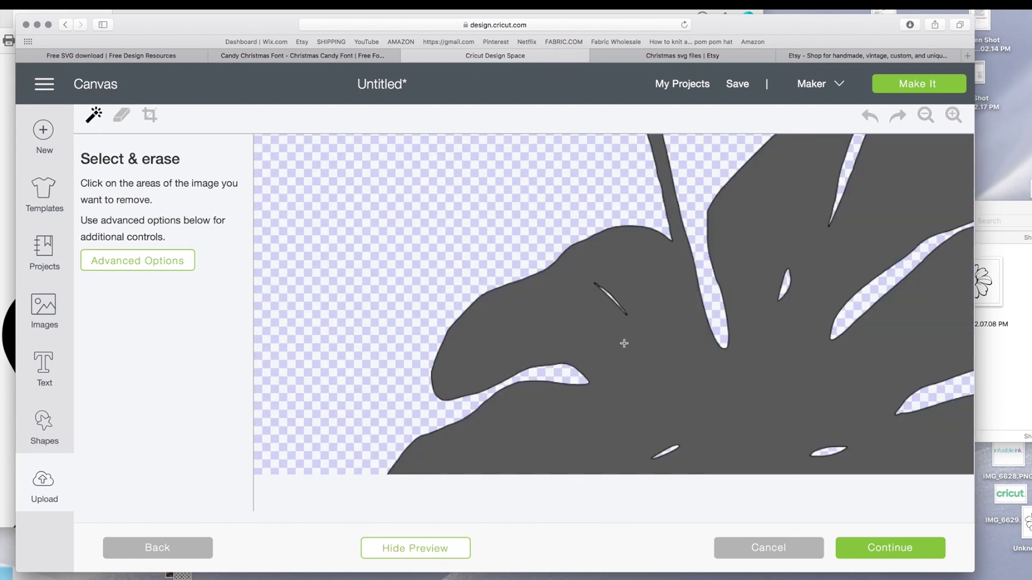
pyautogui.click(423, 542)
pyautogui.click(444, 550)
pyautogui.click(409, 553)
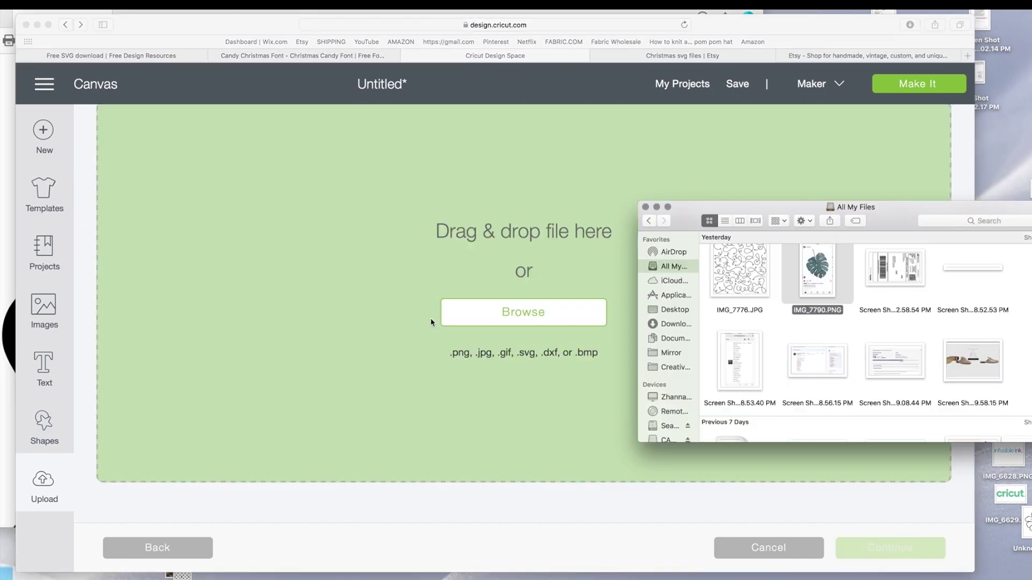
pyautogui.moveTo(431, 322); pyautogui.dragTo(450, 323)
# Step: Mark the leaf screenshot as a Complex image, continue, and zoom out to see it whole
pyautogui.click(620, 370)
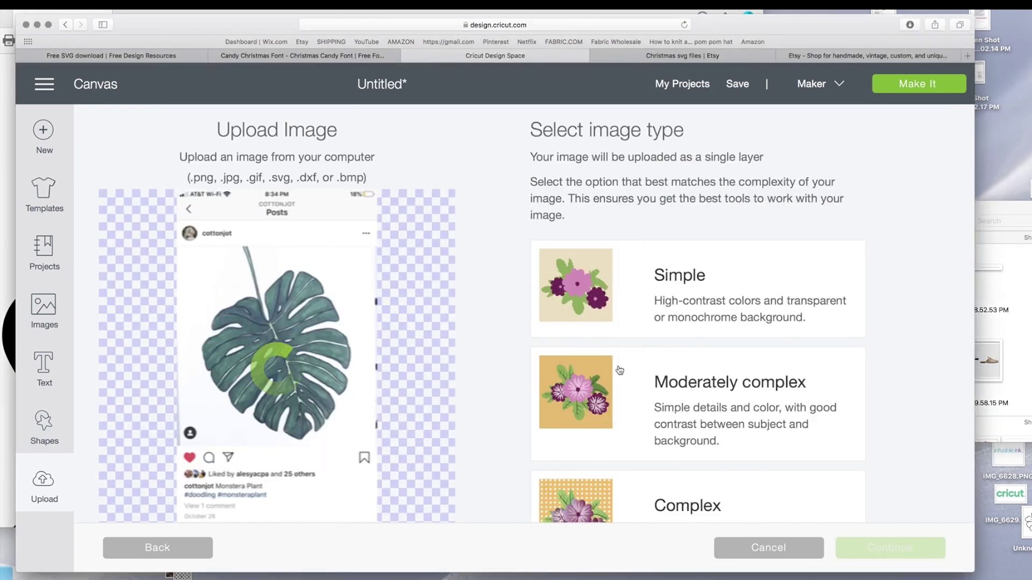
pyautogui.click(699, 505)
pyautogui.click(854, 551)
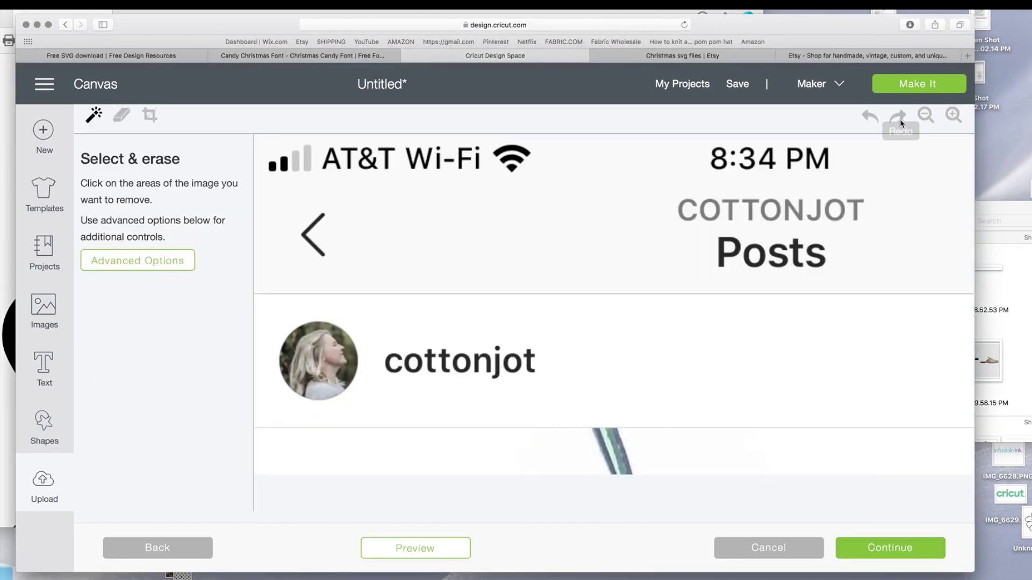
pyautogui.click(925, 114)
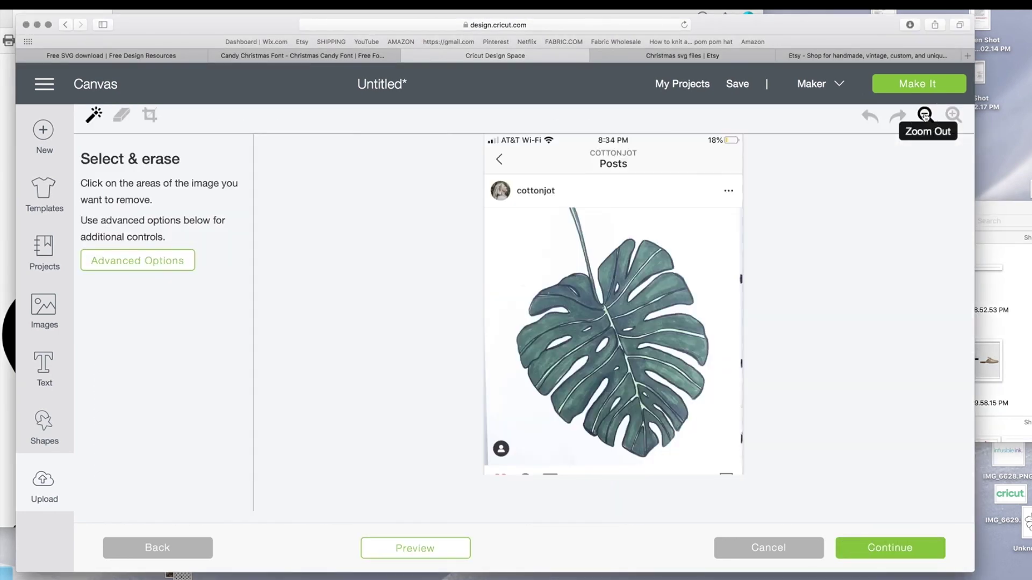
# Step: Crop the screenshot to just the leaf and enlarge the browser window
pyautogui.click(150, 115)
pyautogui.moveTo(495, 207); pyautogui.dragTo(730, 469)
pyautogui.scroll(-5, 865, 171)
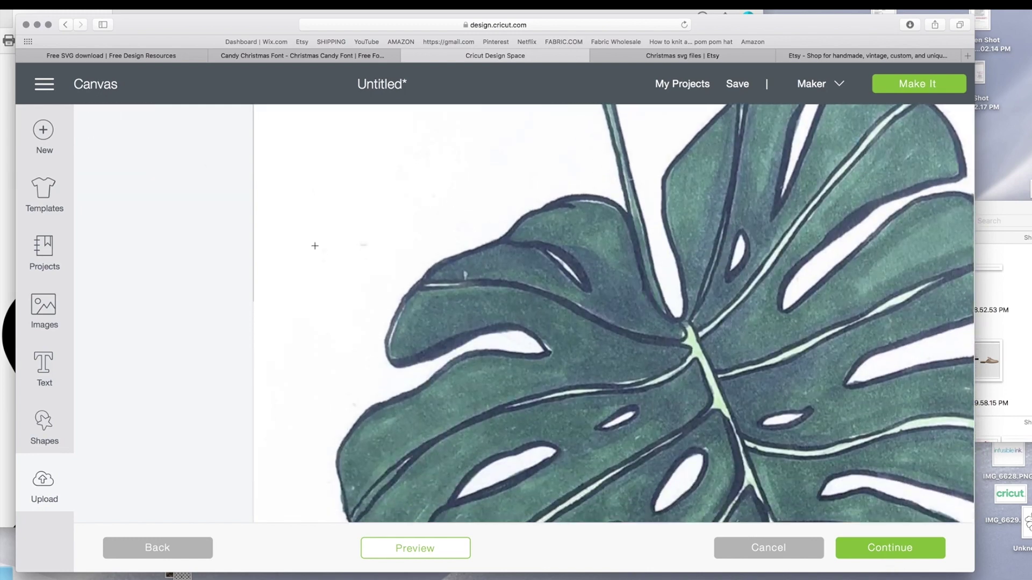
pyautogui.scroll(5, 322, 242)
pyautogui.click(926, 126)
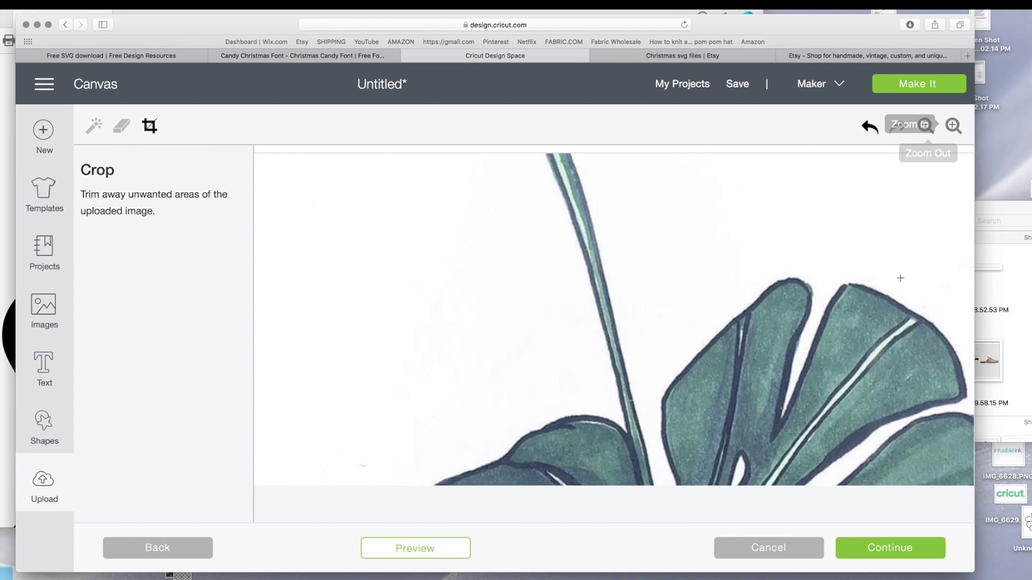
pyautogui.moveTo(974, 572); pyautogui.dragTo(1031, 579)
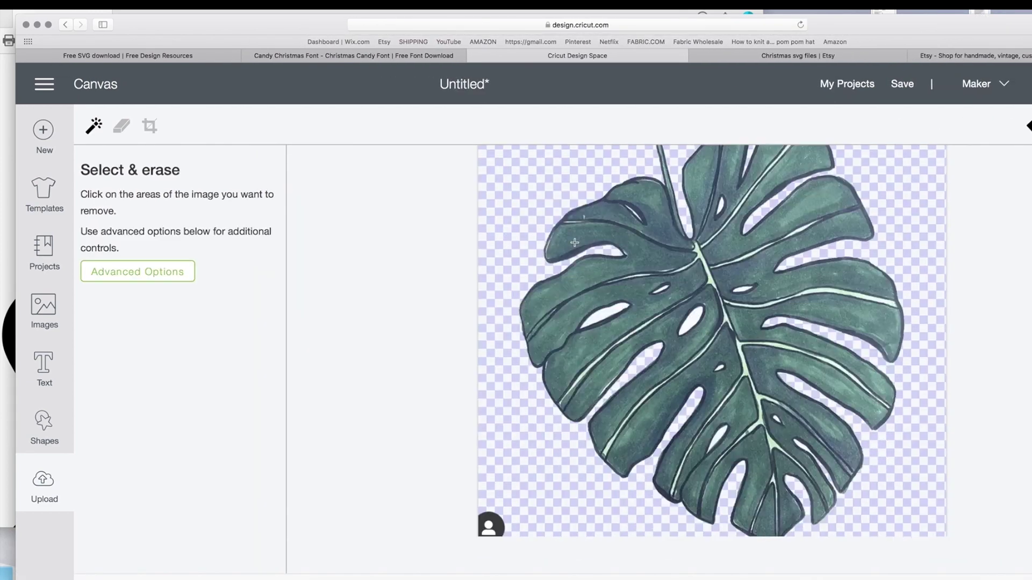
# Step: Wand-erase the white background, then zoom in and erase a small white gap inside the leaf
pyautogui.scroll(-1, 613, 286)
pyautogui.click(709, 207)
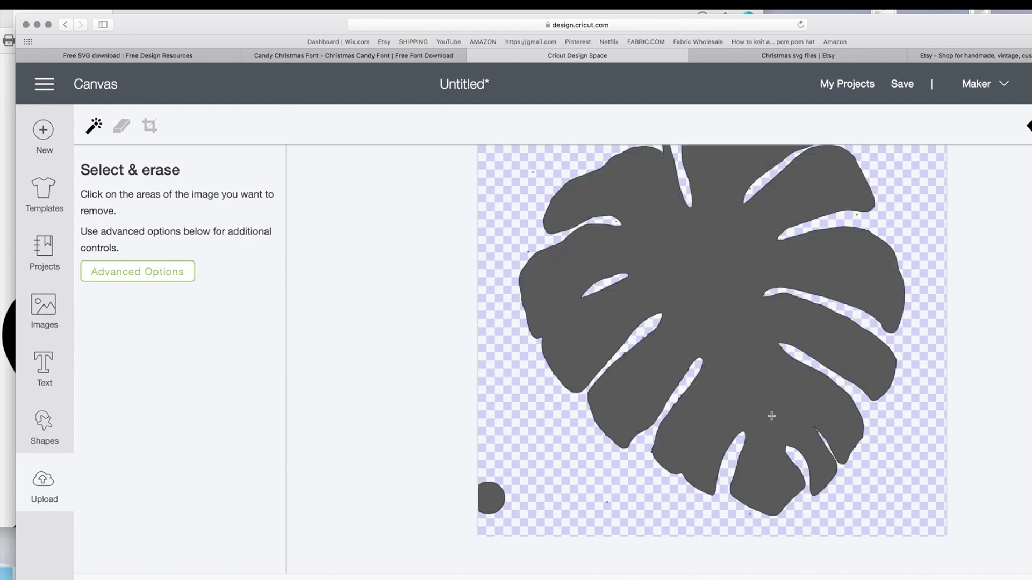
pyautogui.scroll(5, 697, 375)
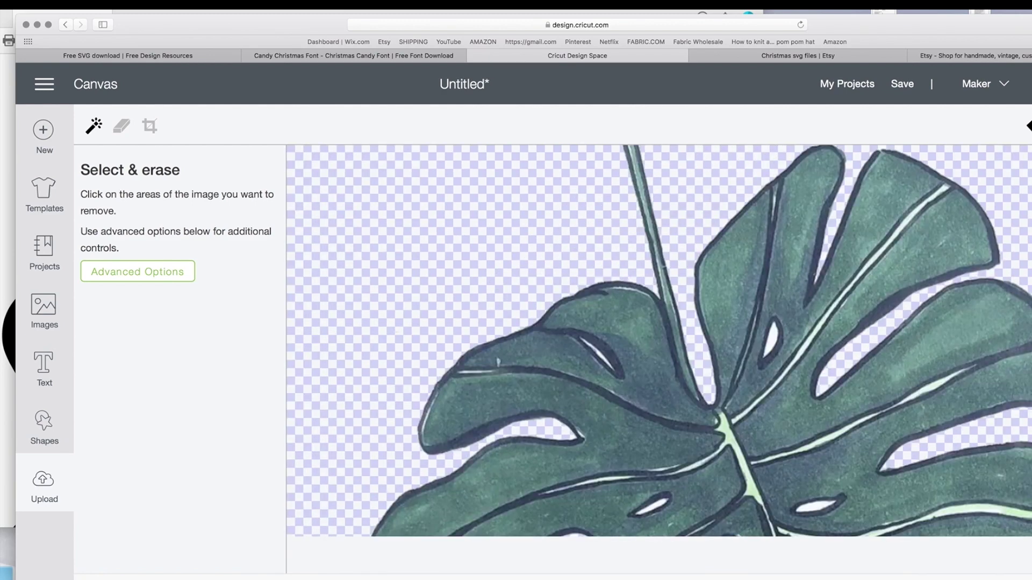
pyautogui.scroll(-5, 697, 376)
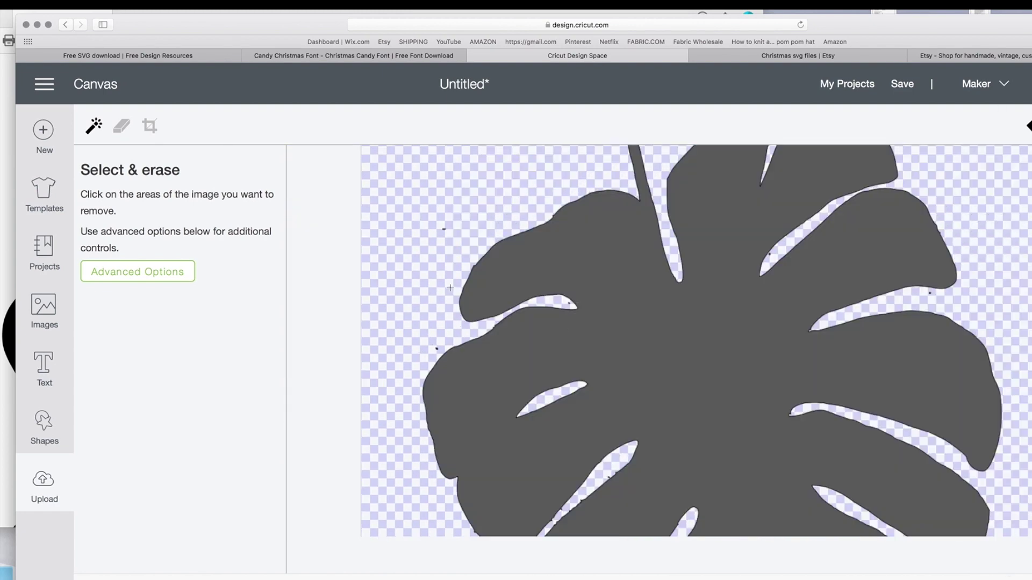
pyautogui.scroll(-1, 459, 286)
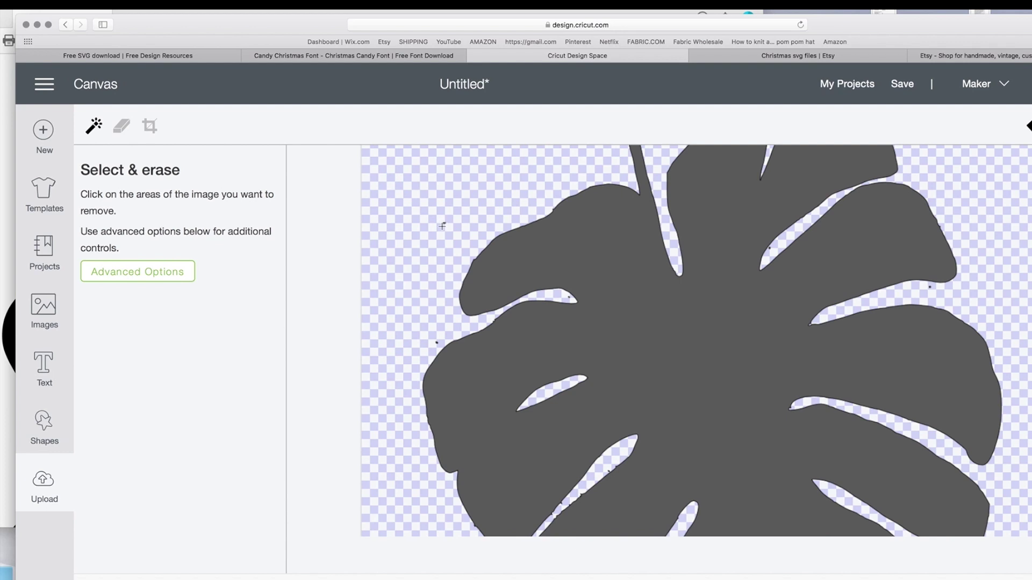
pyautogui.scroll(-5, 458, 349)
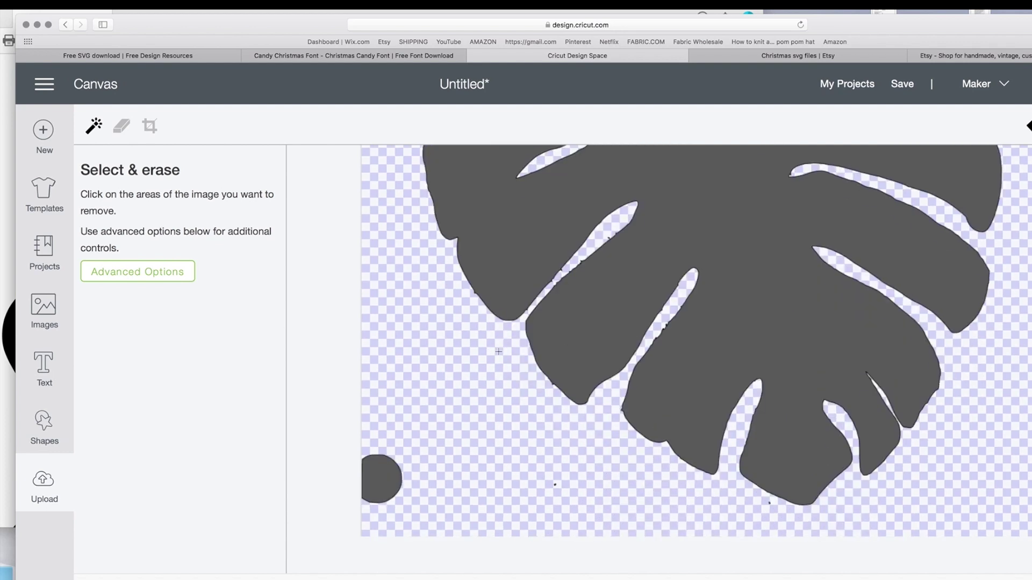
pyautogui.scroll(5, 498, 352)
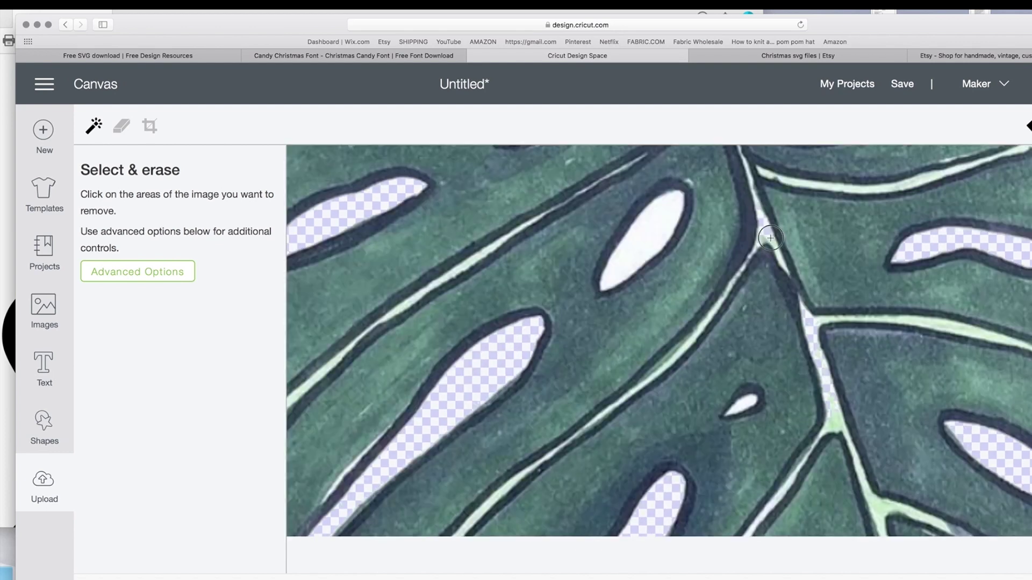
pyautogui.click(684, 354)
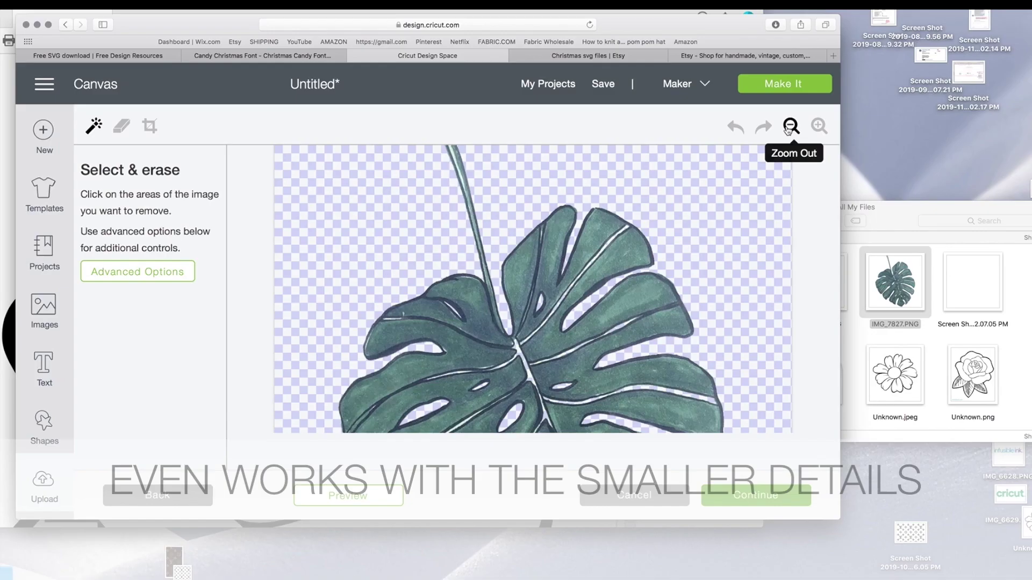
# Step: Zoom out to the whole leaf and show its cut silhouette with Preview
pyautogui.click(790, 126)
pyautogui.click(375, 499)
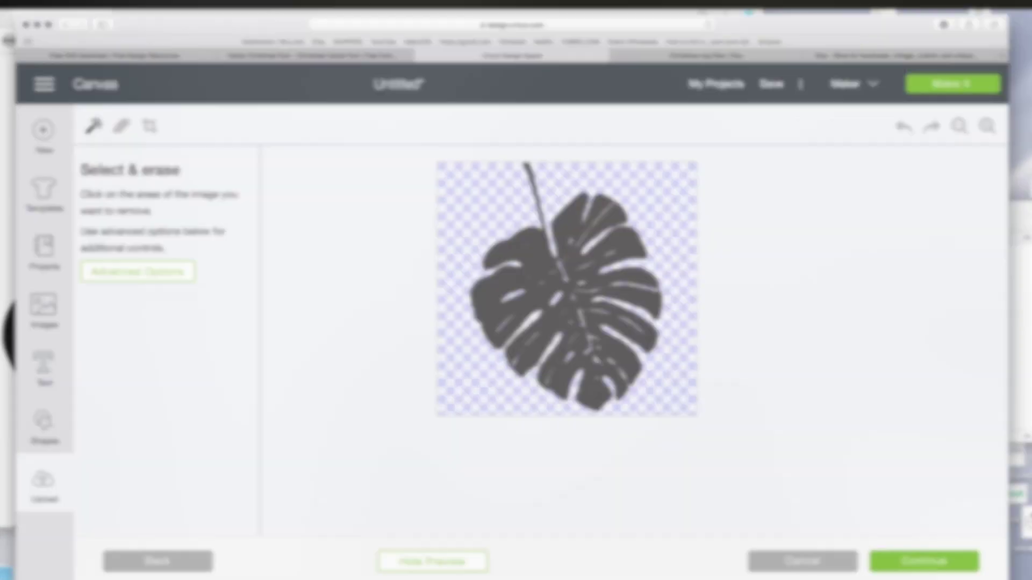